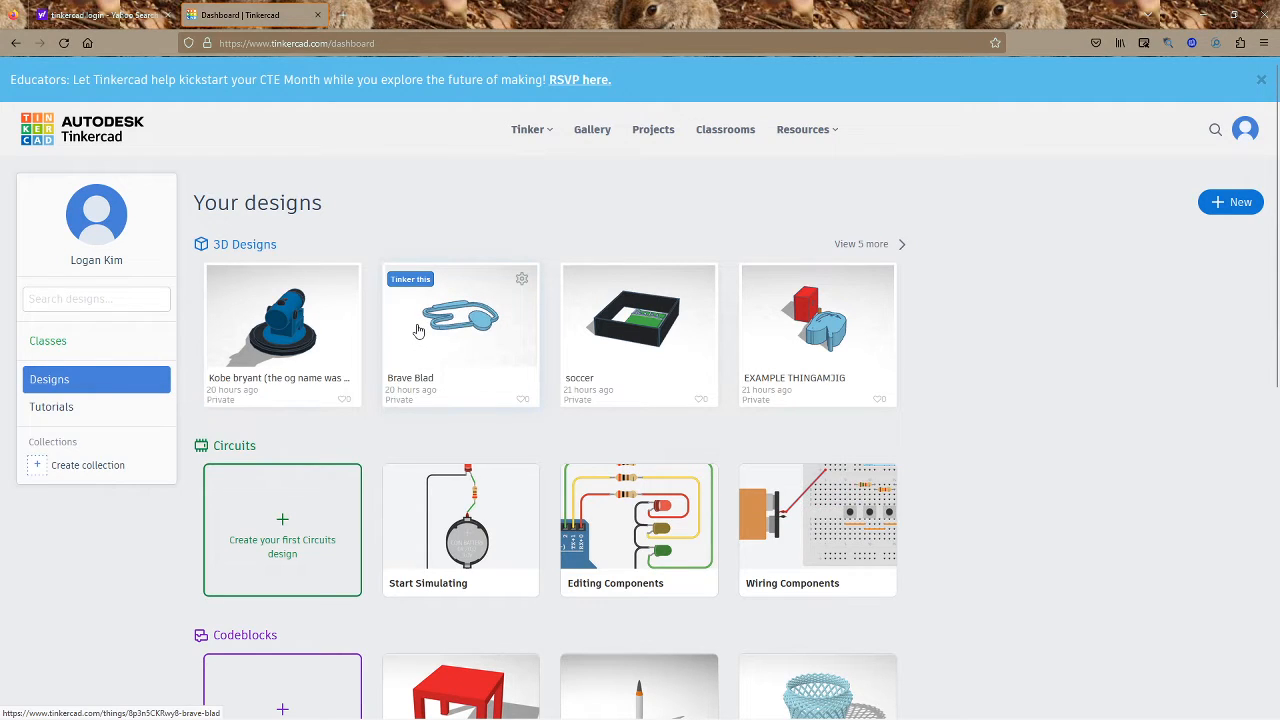
Create a new blank 3D design from the dashboard's New menu
left_click(1248, 214)
left_click(1155, 243)
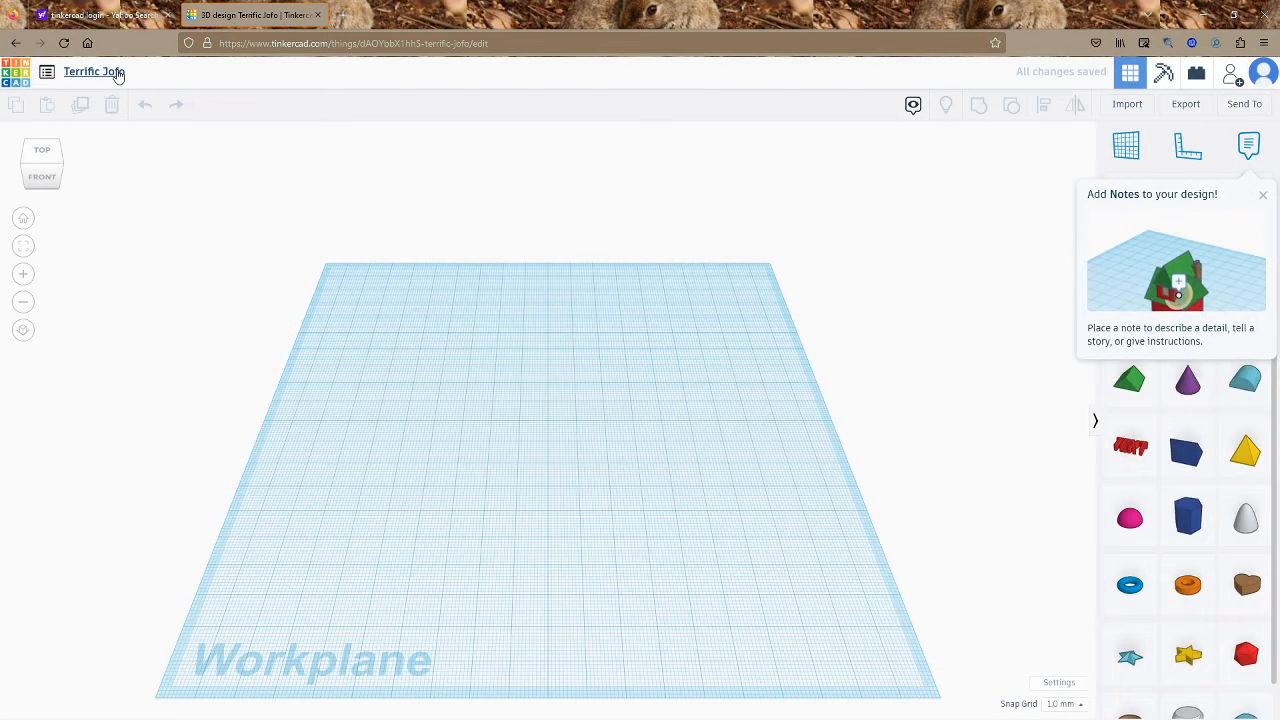
Rename the design to 'Tutorial Project'
left_click(118, 75)
left_click(128, 73)
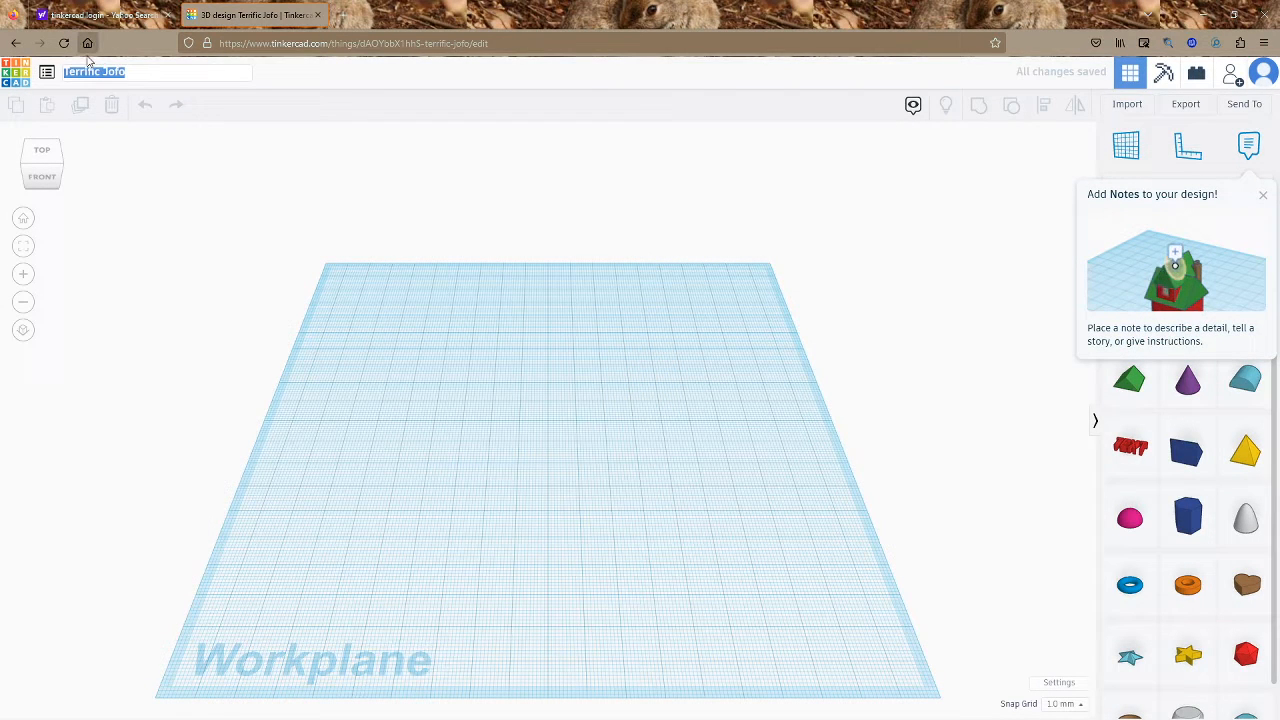
type("Tutorial Project")
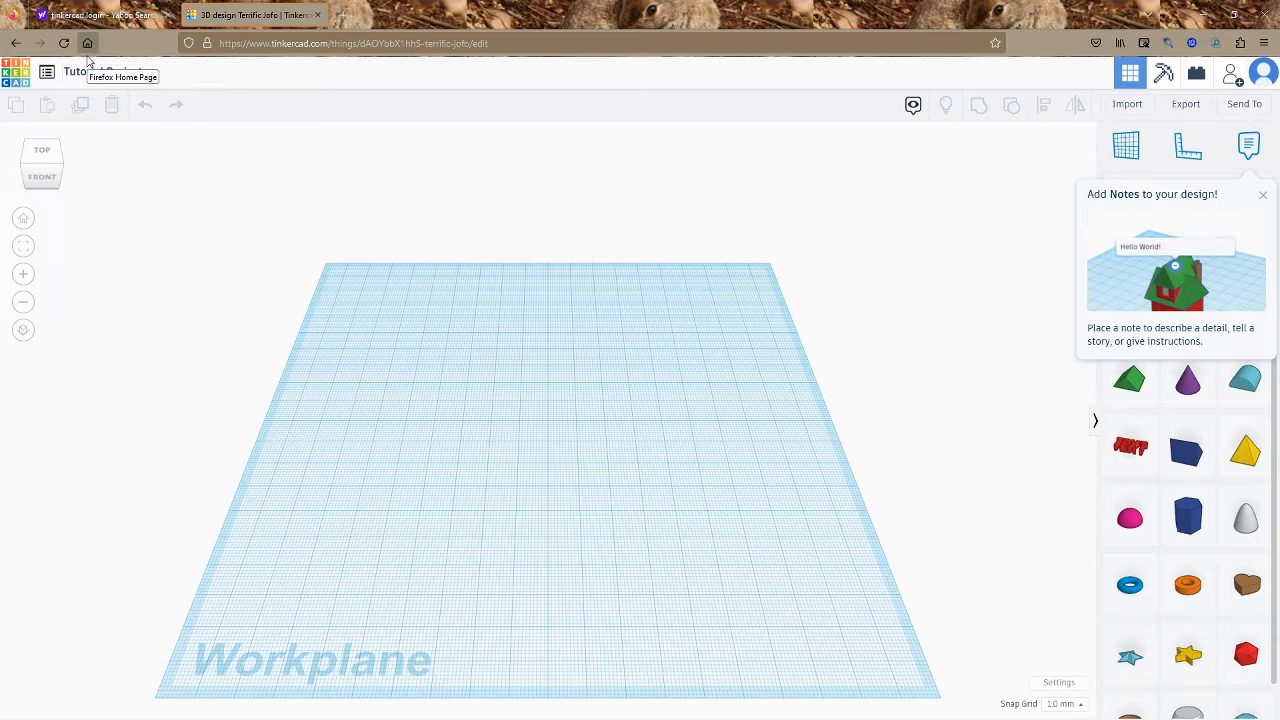
Dismiss the Add Notes tip and browse the shape categories, ending back on Basic Shapes
left_click(1262, 195)
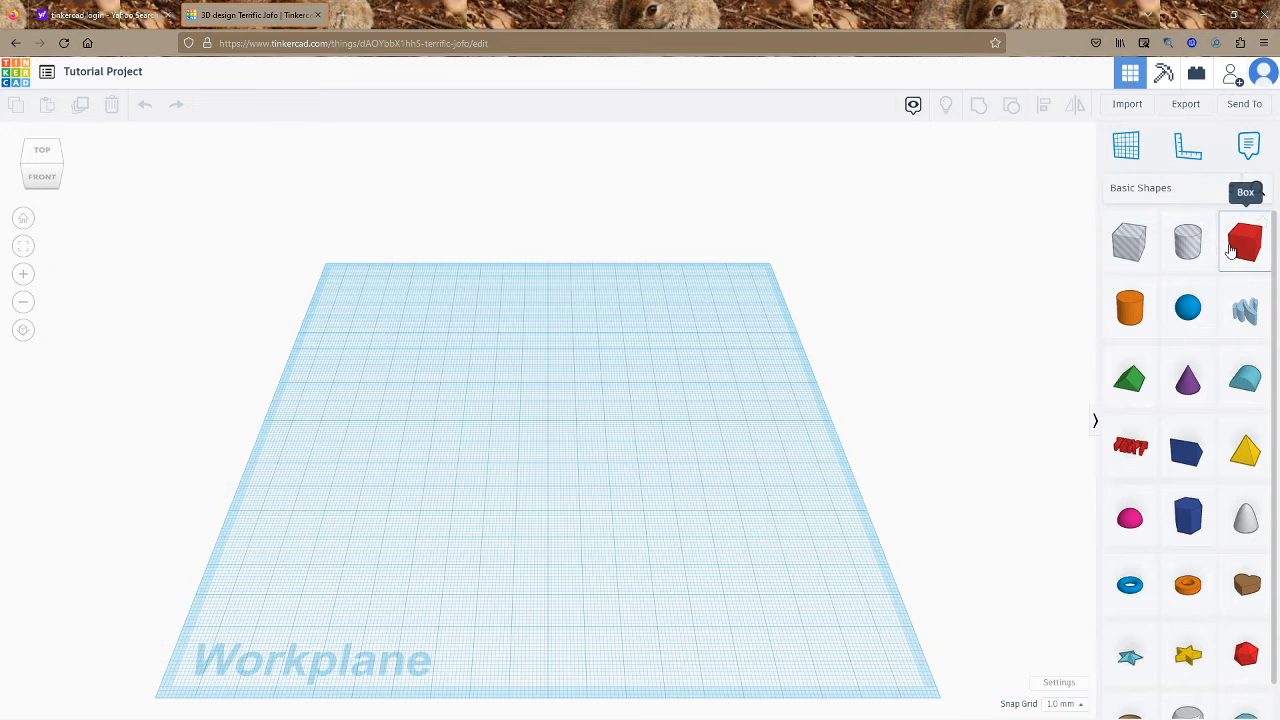
left_click(1166, 192)
left_click(1258, 137)
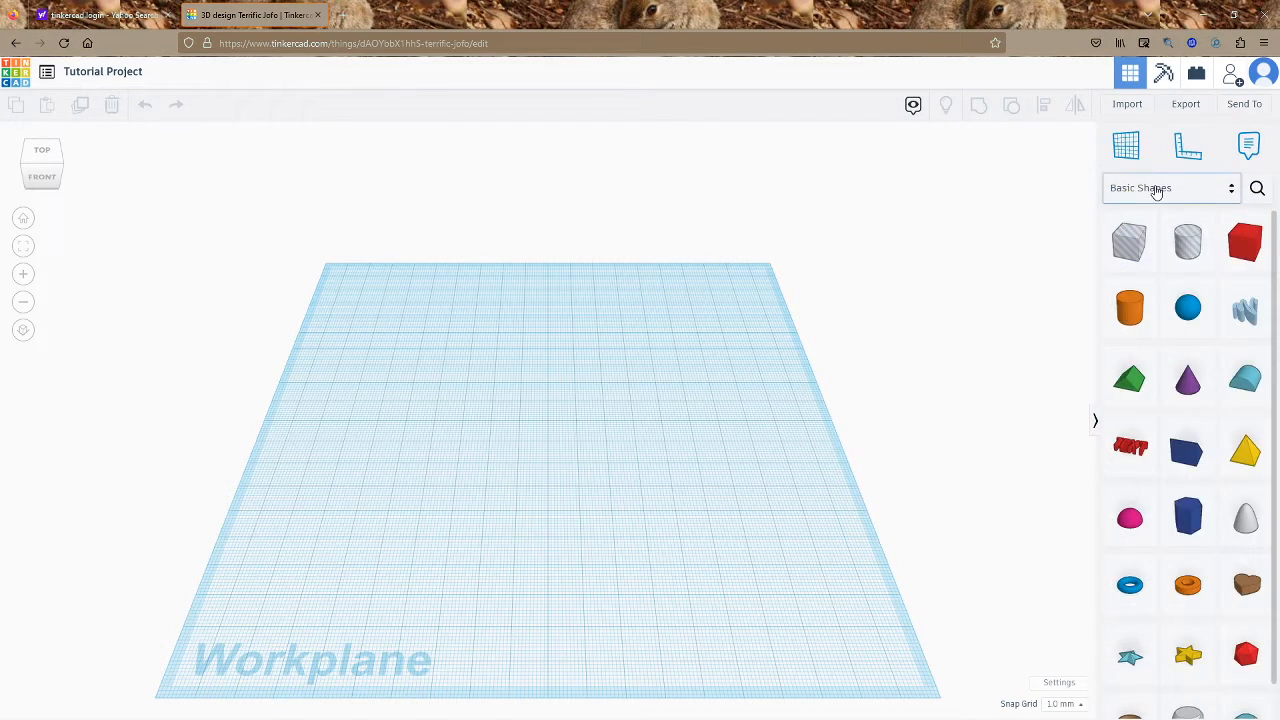
left_click(1156, 192)
left_click(1258, 137)
left_click(1132, 191)
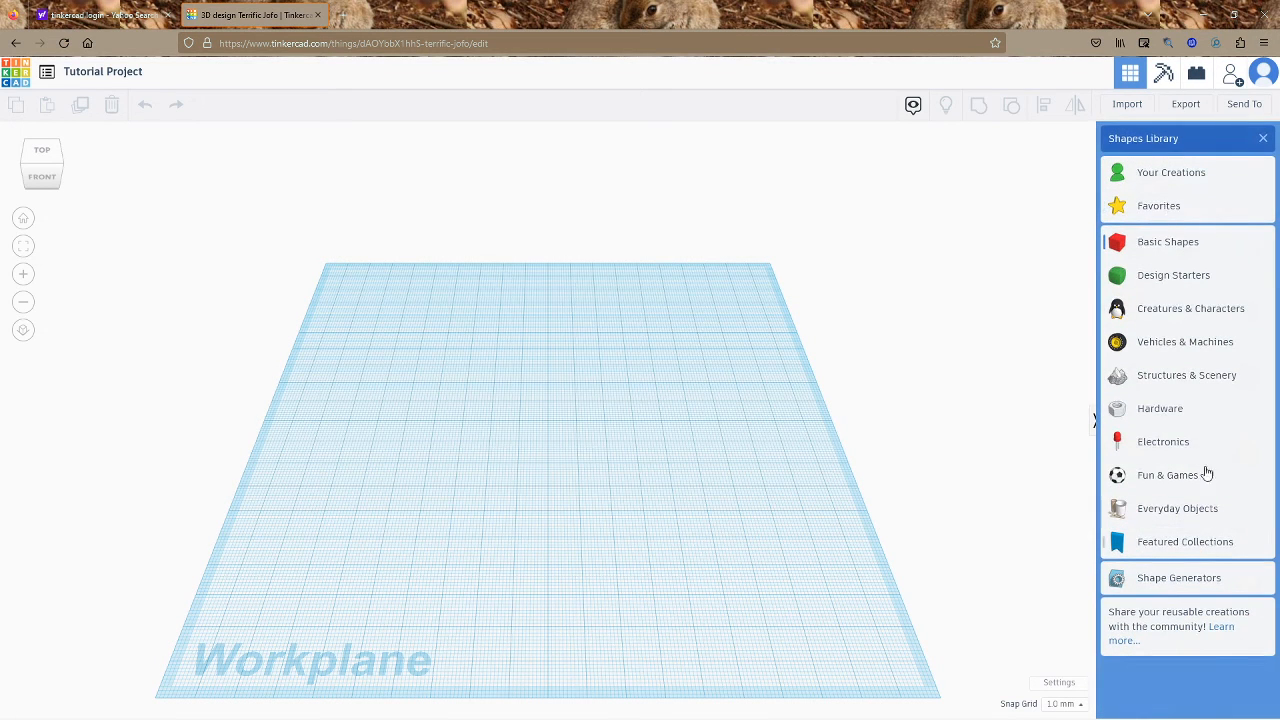
left_click(1259, 140)
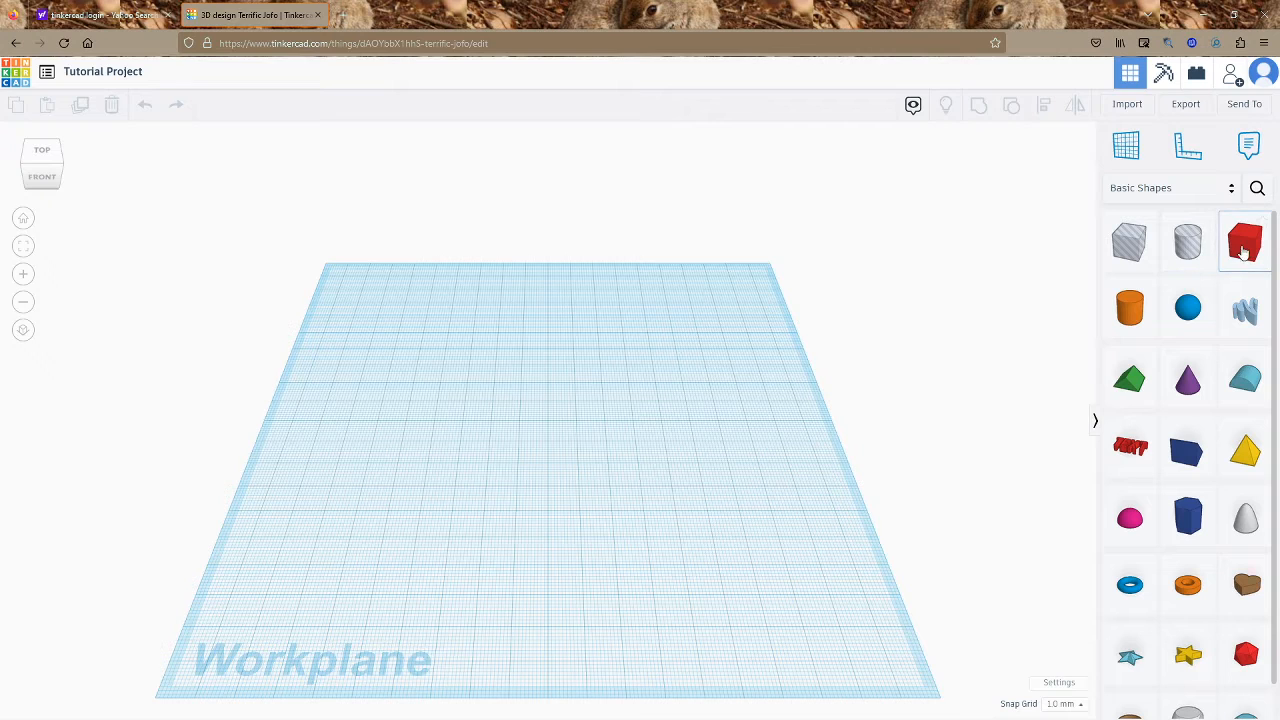
Drop a red Box onto the workplane and stretch its footprint to 51 × 38 mm
left_click_drag(1172, 268, 497, 475)
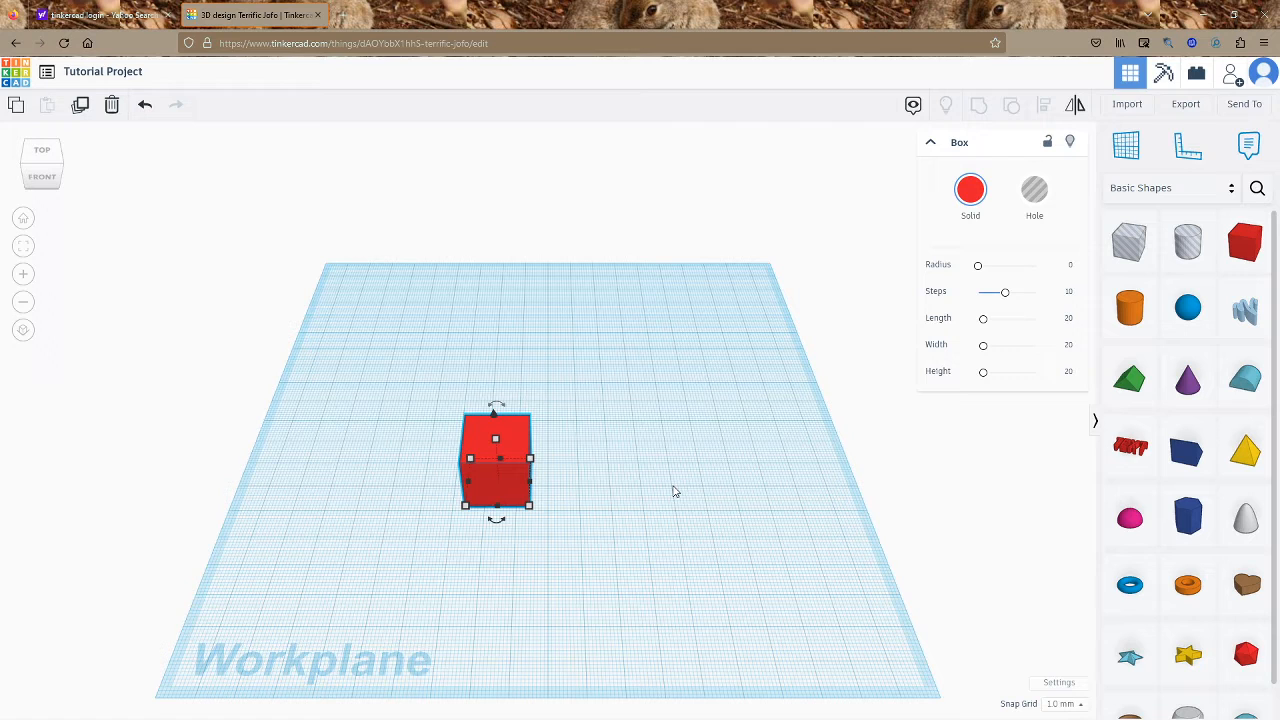
mouse_move(530, 509)
left_mouse_down()
mouse_move(737, 655)
mouse_move(660, 626)
mouse_move(538, 505)
left_mouse_up()
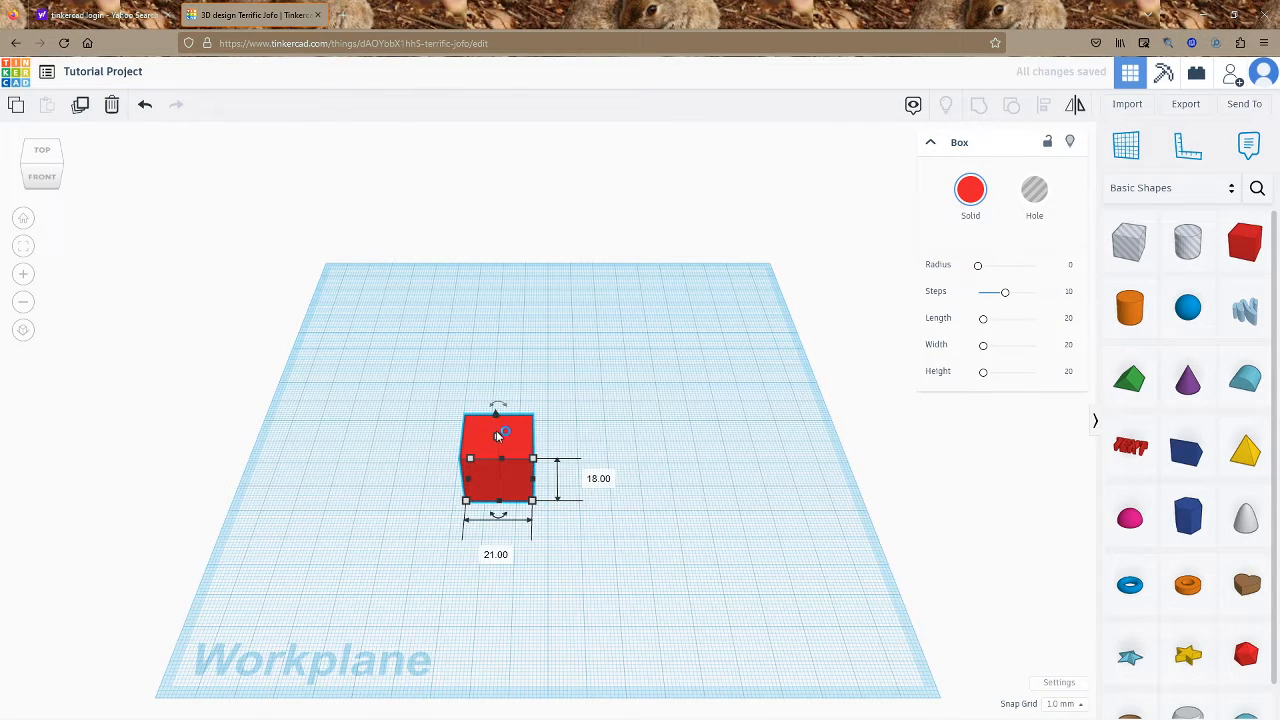
mouse_move(496, 435)
left_mouse_down()
mouse_move(494, 352)
mouse_move(502, 452)
left_mouse_up()
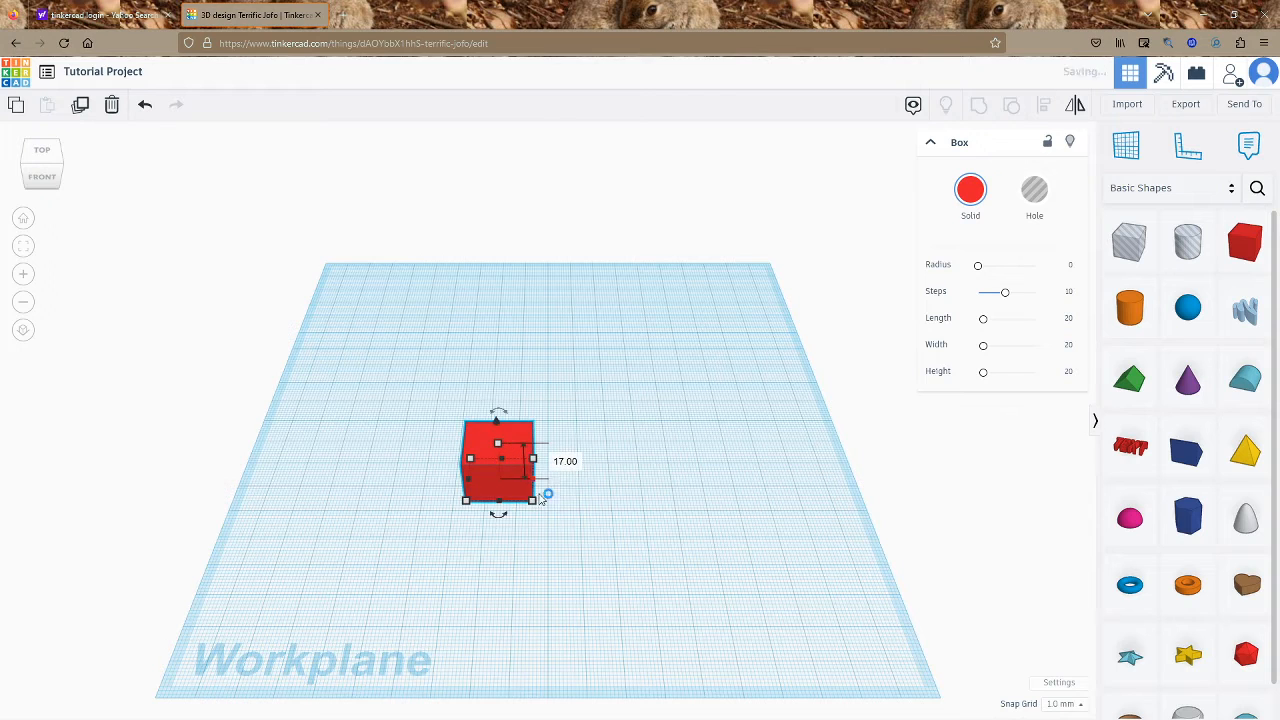
left_click_drag(537, 503, 613, 555)
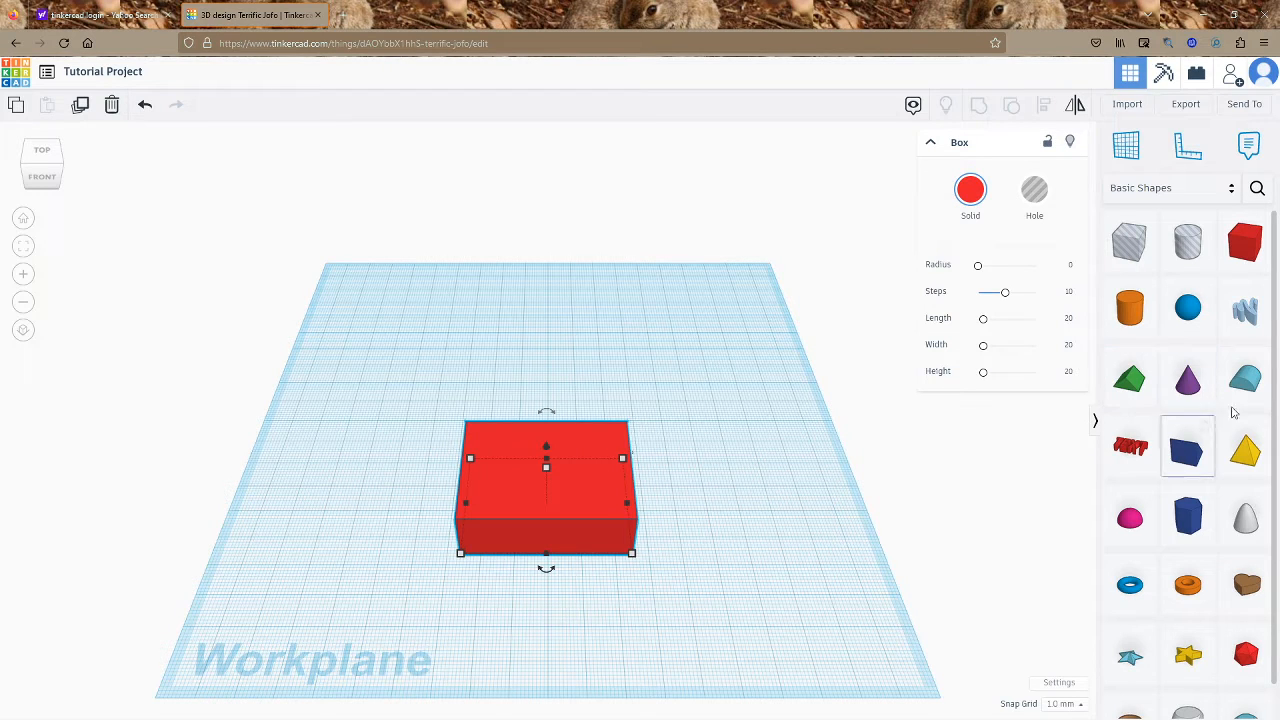
right_click_drag(730, 455, 237, 423)
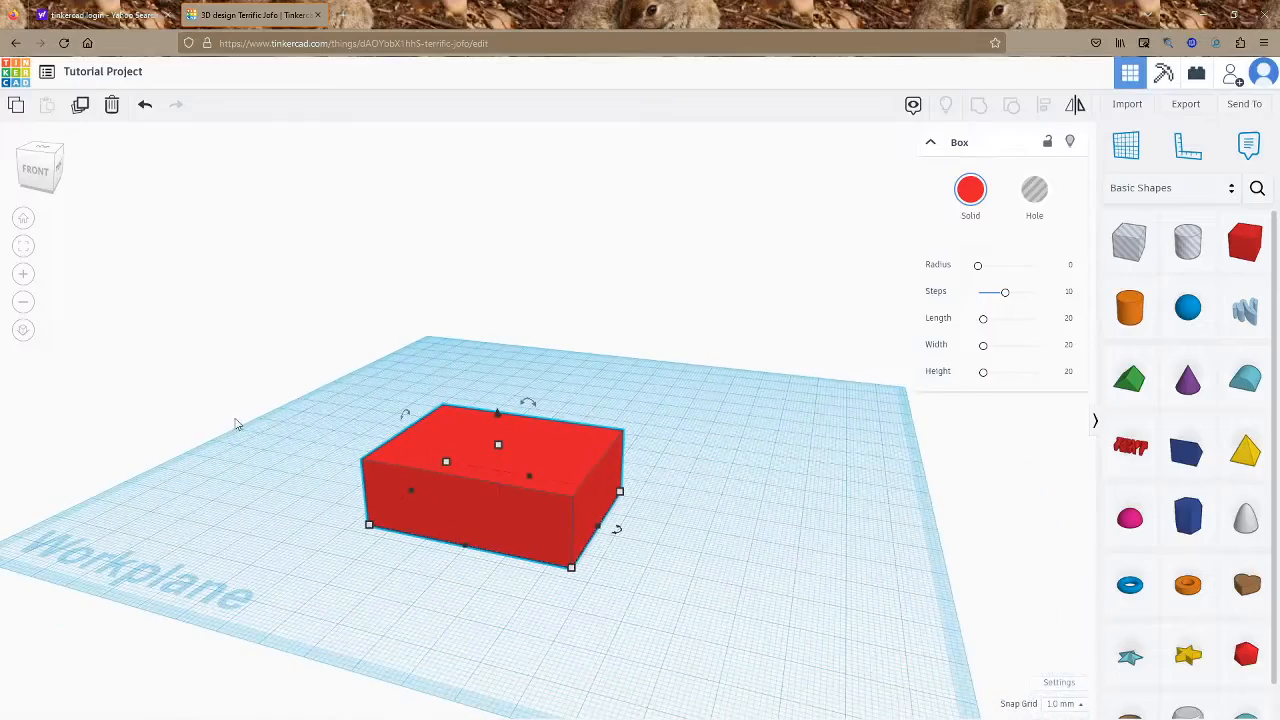
left_click(31, 176)
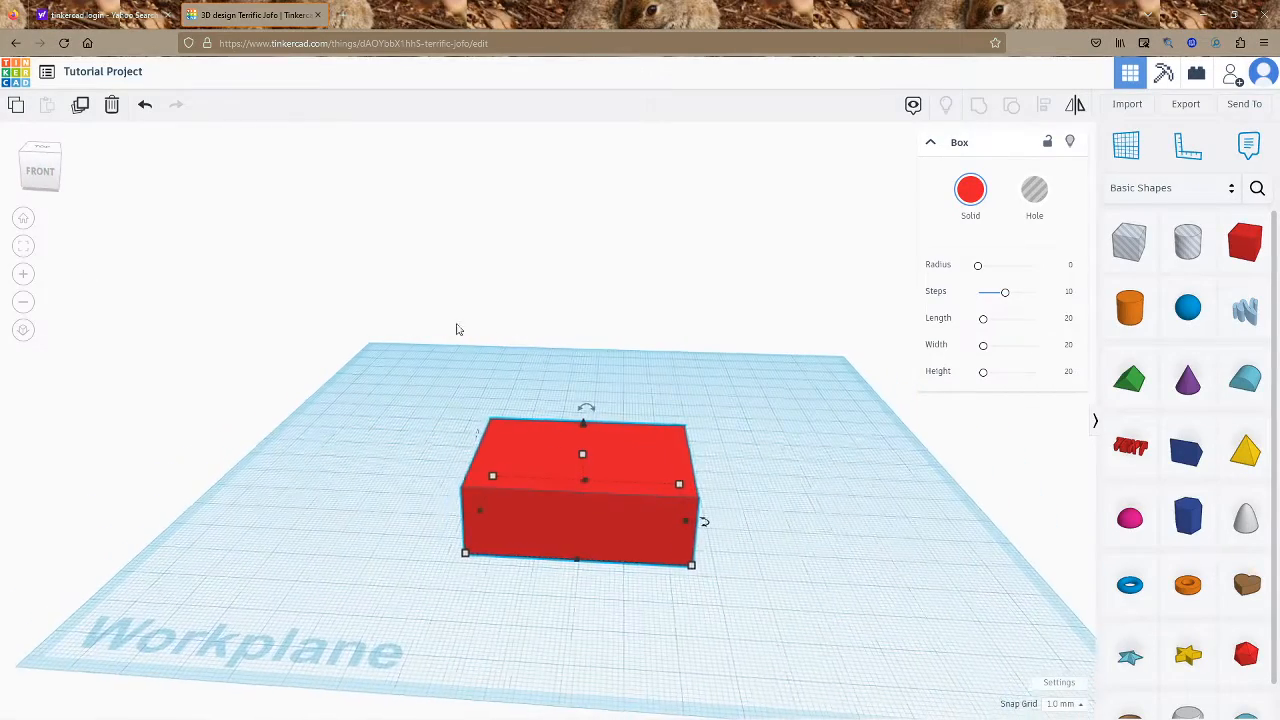
left_click(45, 176)
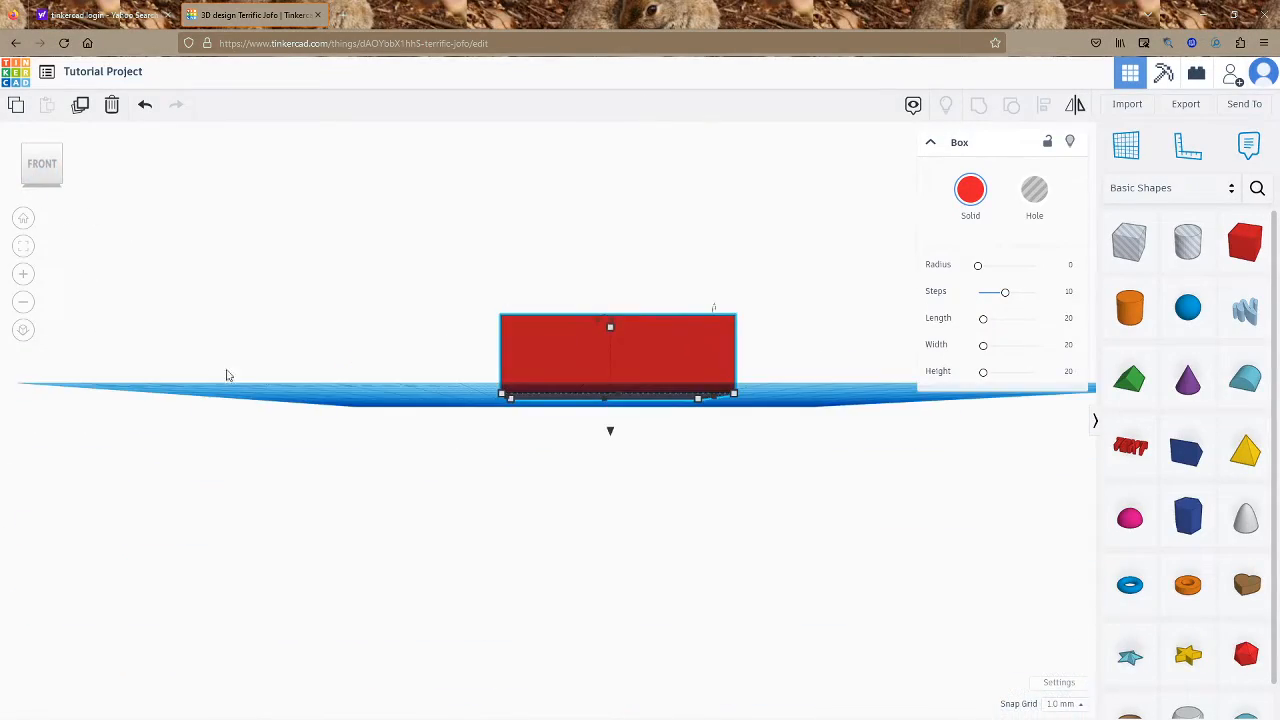
left_click(28, 148)
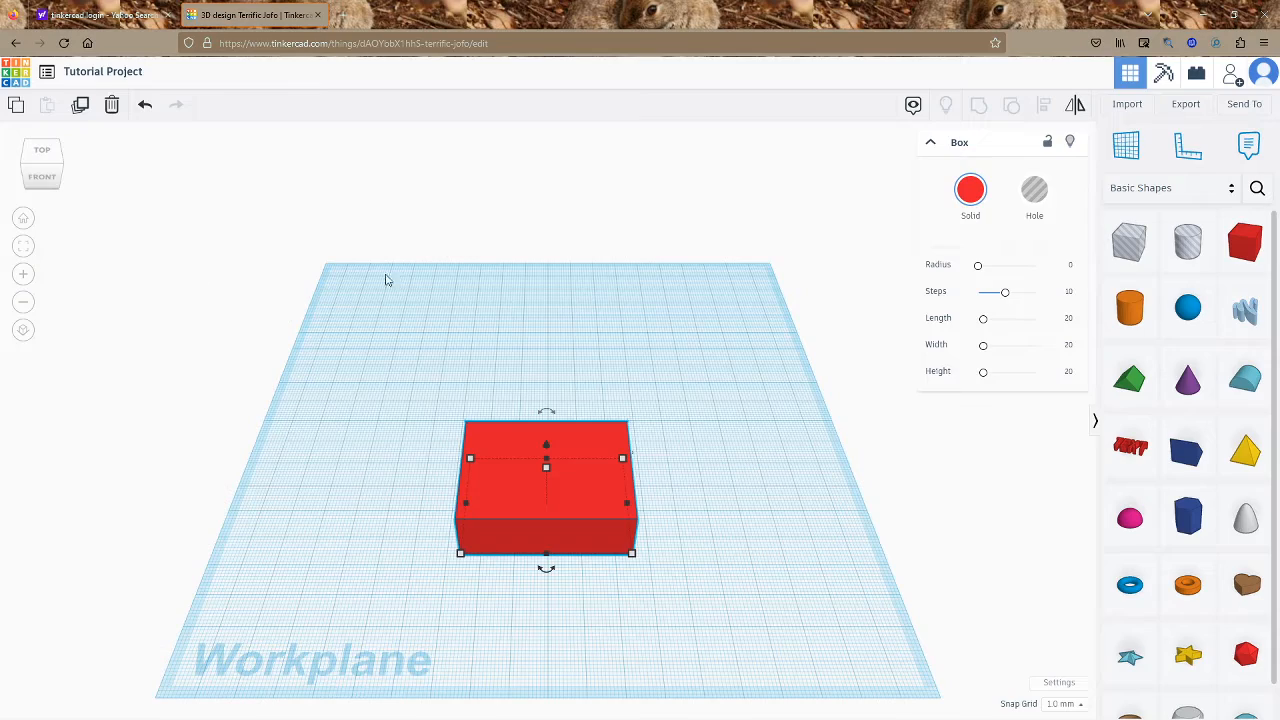
left_click(23, 275)
left_click(23, 301)
left_click(25, 304)
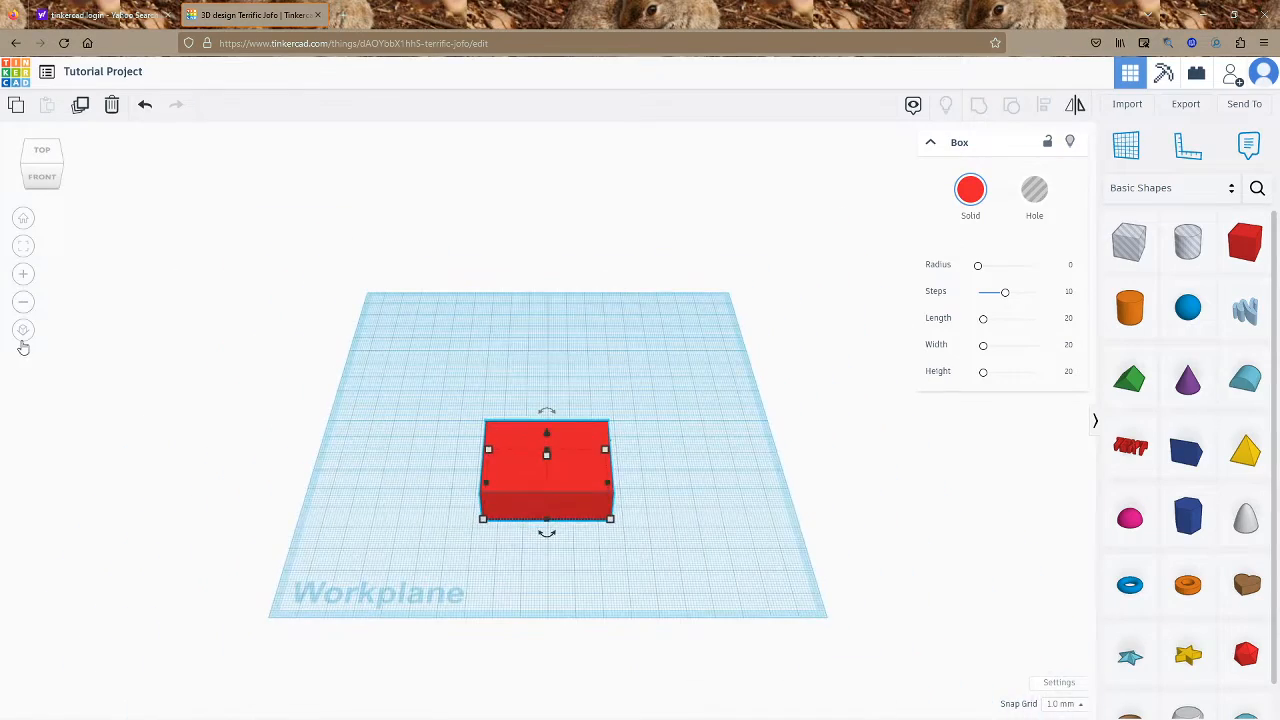
right_click_drag(678, 460, 537, 517)
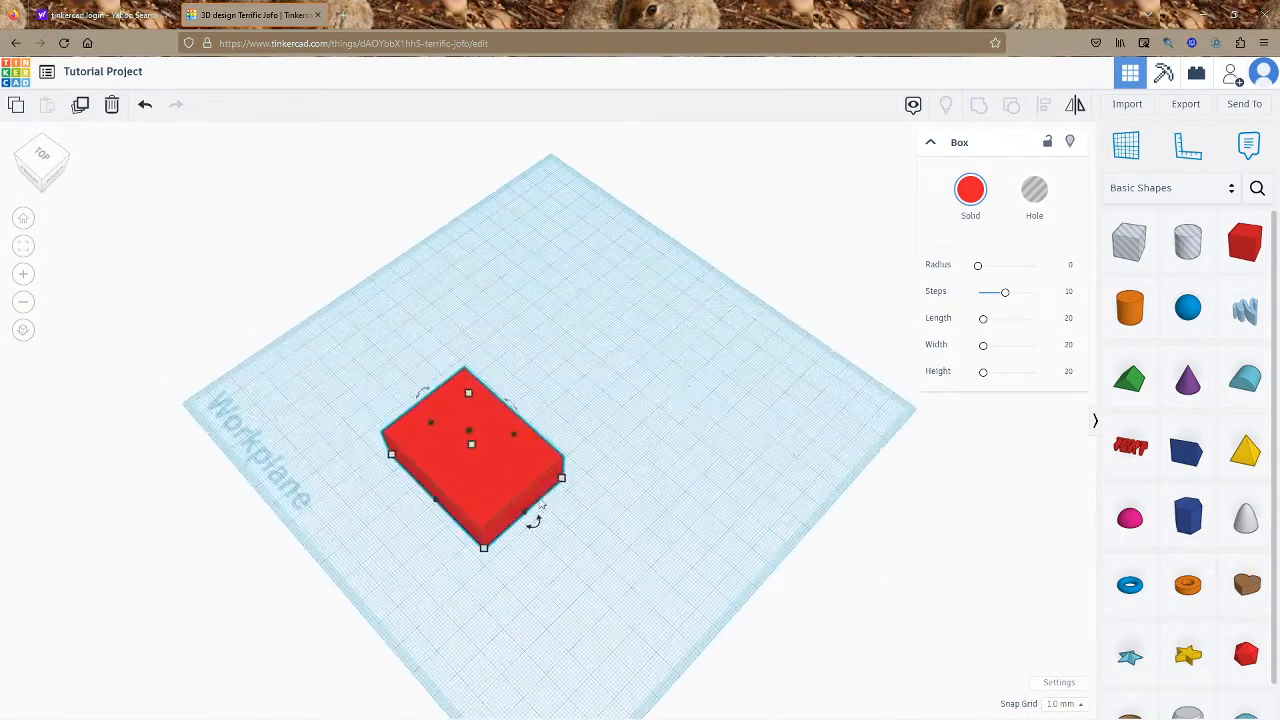
Shrink the red box to a narrow 9 × 47 footprint
left_click(969, 200)
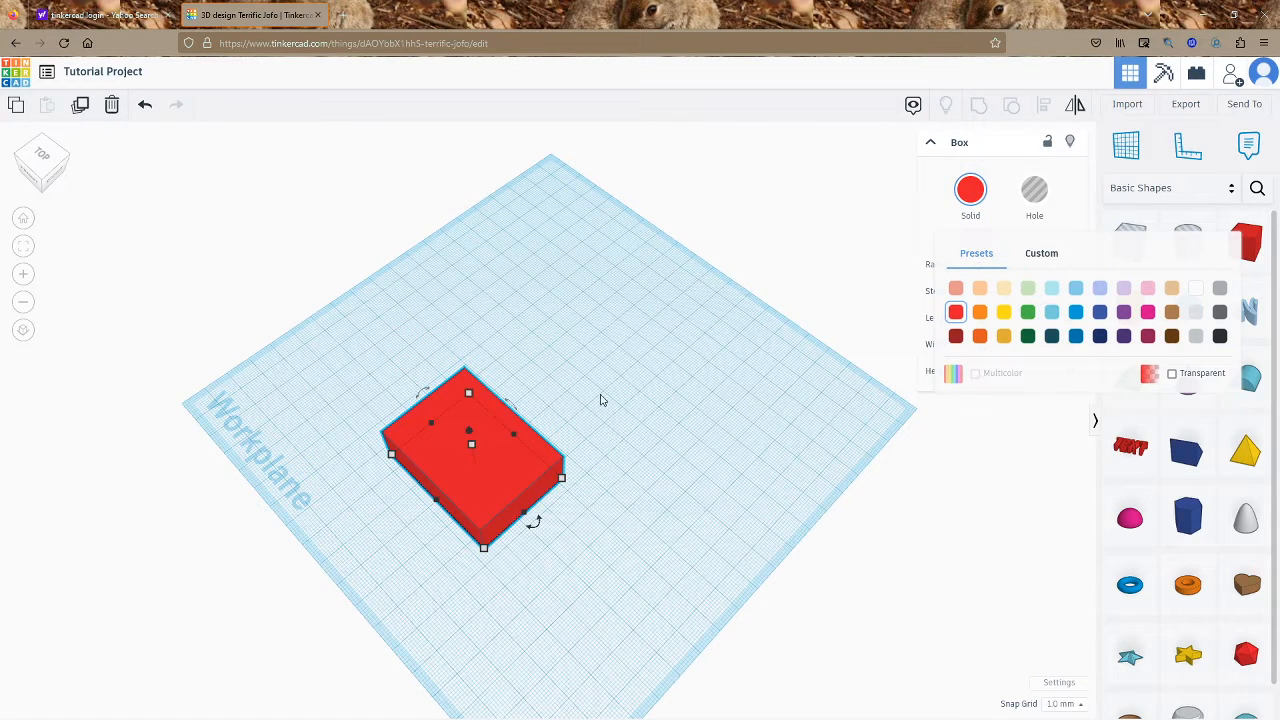
right_click_drag(750, 361, 530, 392)
left_click(568, 363)
left_click(463, 412)
mouse_move(518, 476)
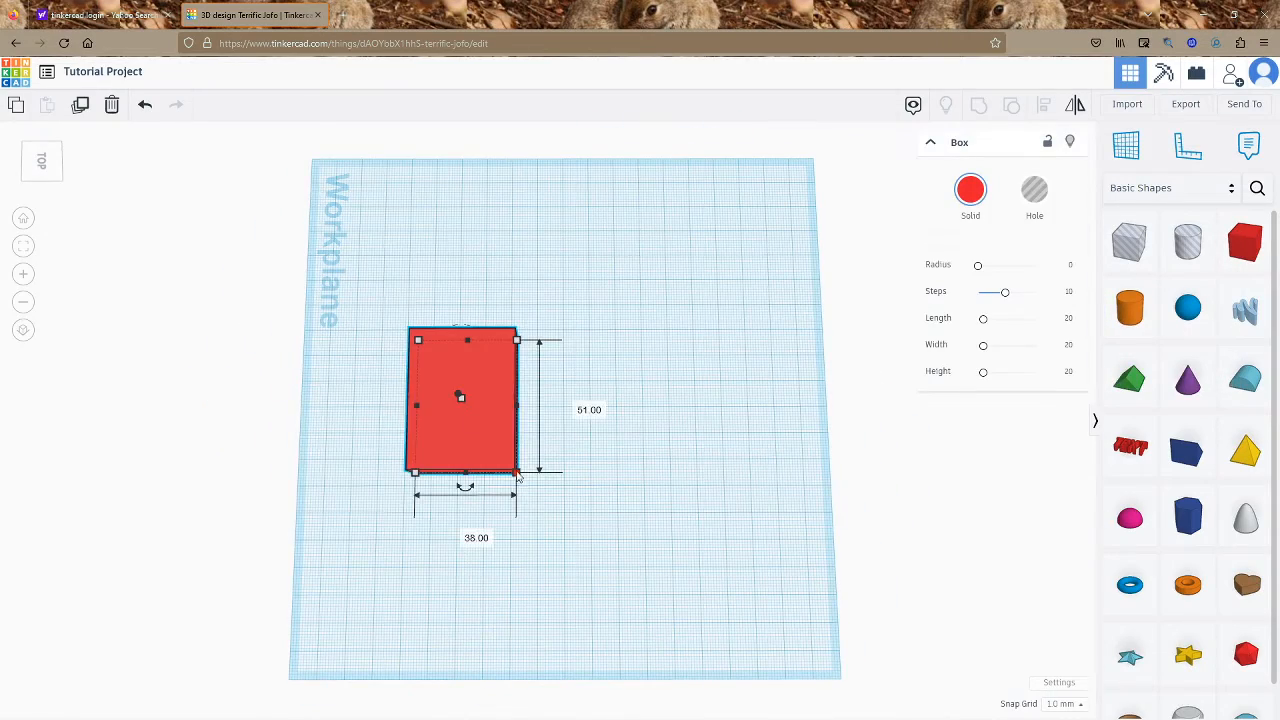
left_click_drag(518, 476, 437, 464)
Lift the box above the workplane and rotate it slightly
right_click_drag(417, 383, 480, 341)
mouse_move(406, 320)
left_mouse_down()
mouse_move(395, 348)
mouse_move(400, 327)
left_mouse_up()
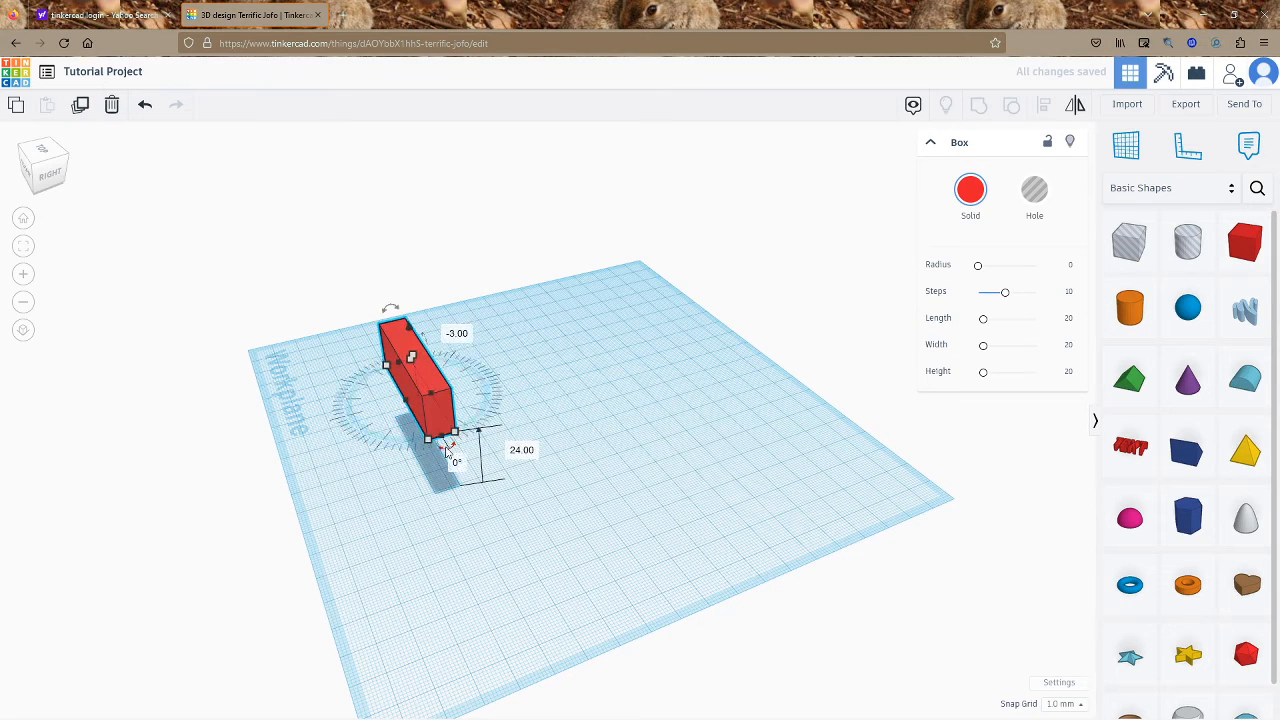
left_click_drag(447, 445, 451, 453)
right_click_drag(603, 389, 617, 486)
left_click(490, 529)
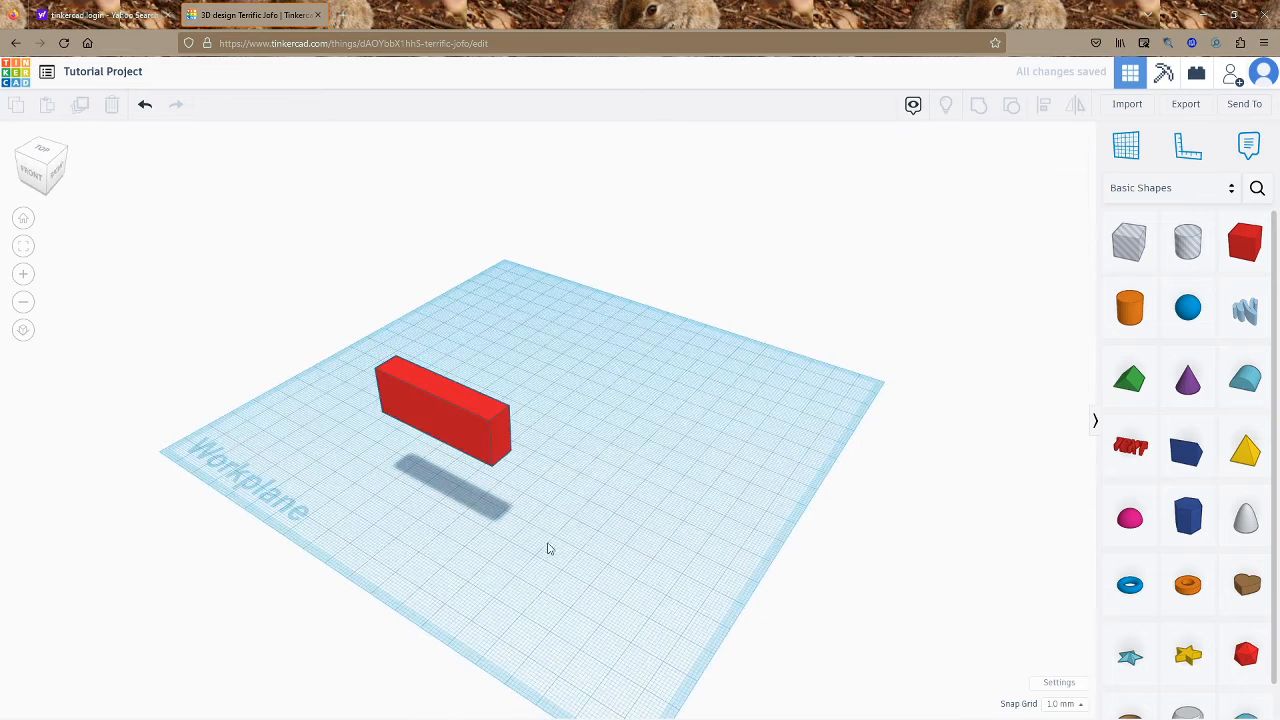
left_click(482, 434)
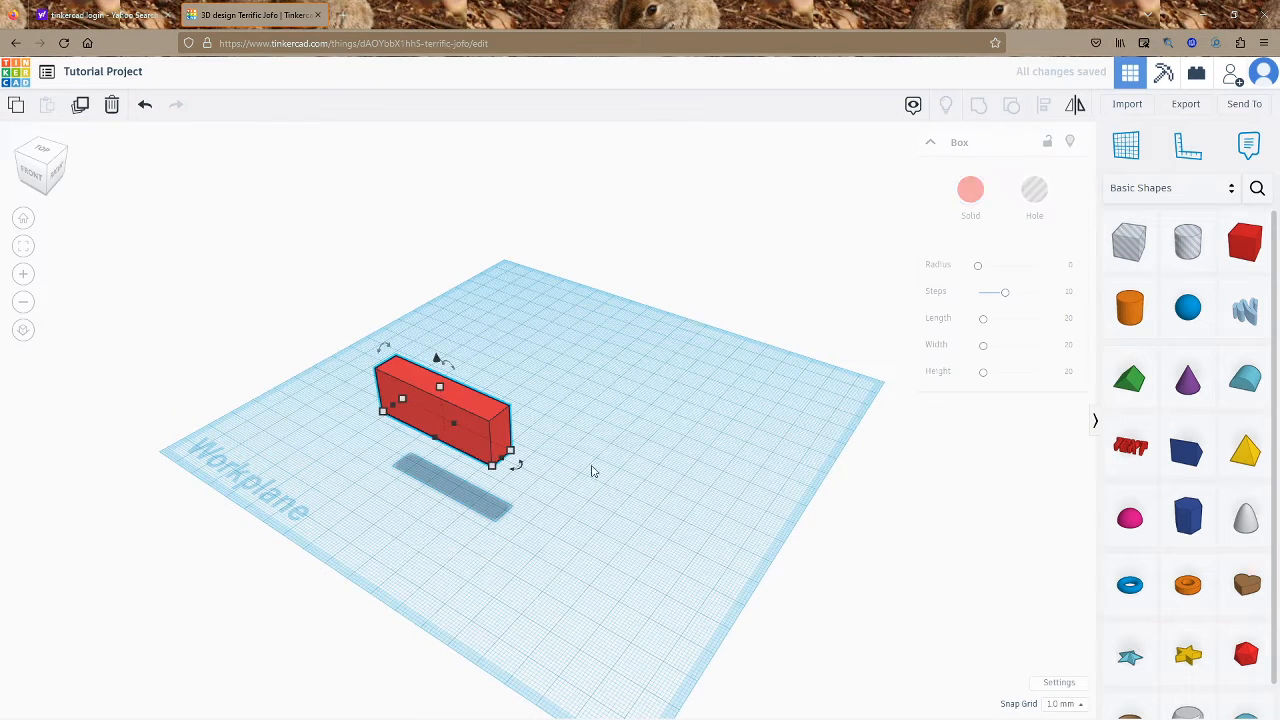
Reopen the colour choices and reselect the raised red box
left_click(979, 193)
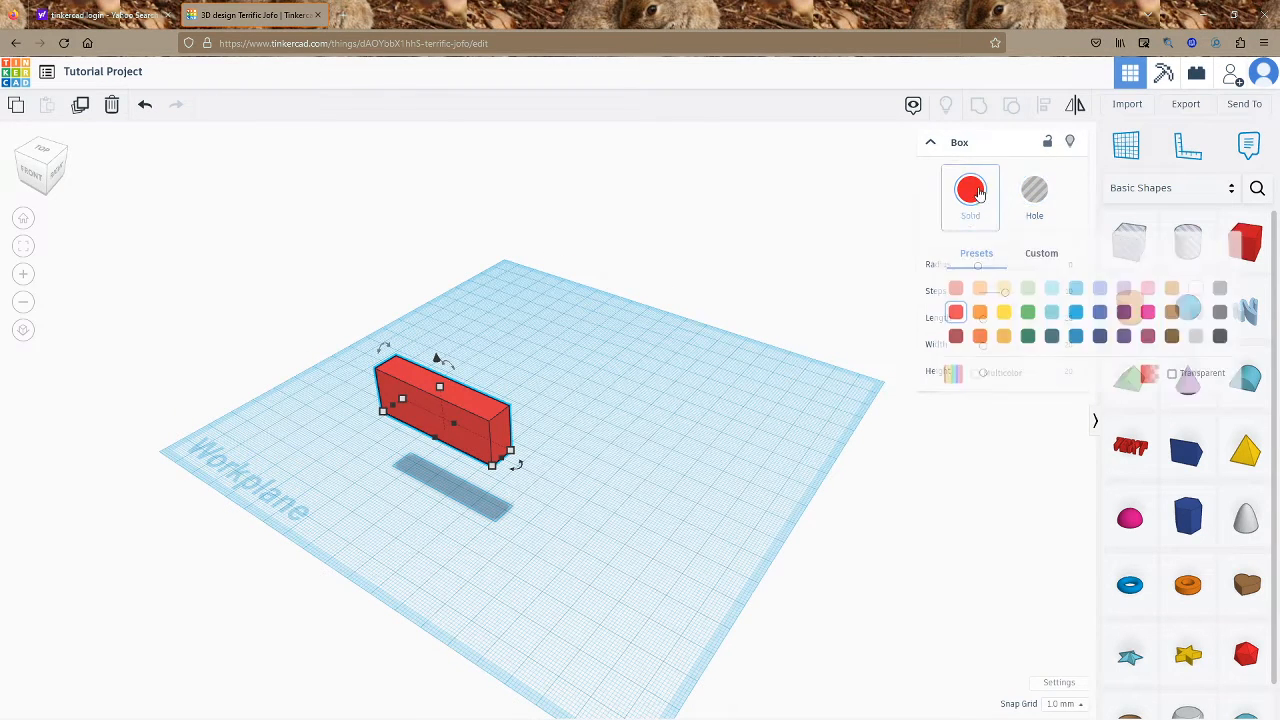
left_click(683, 383)
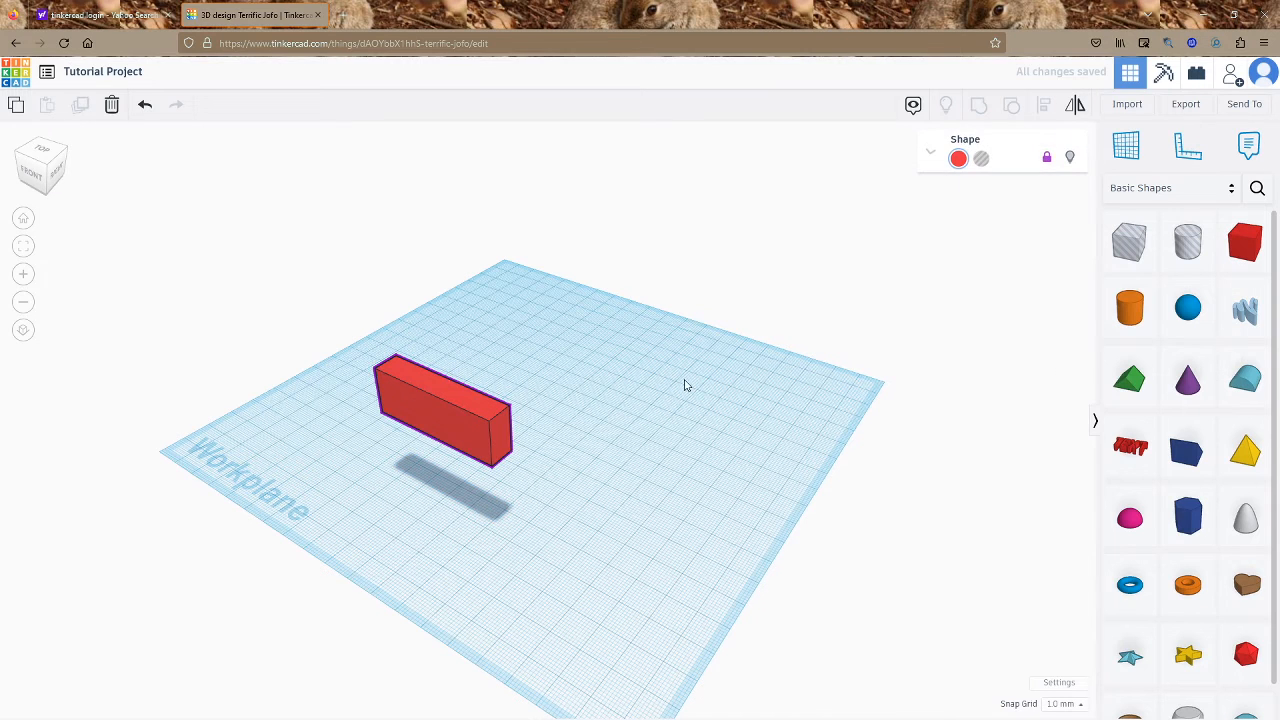
left_click(447, 447)
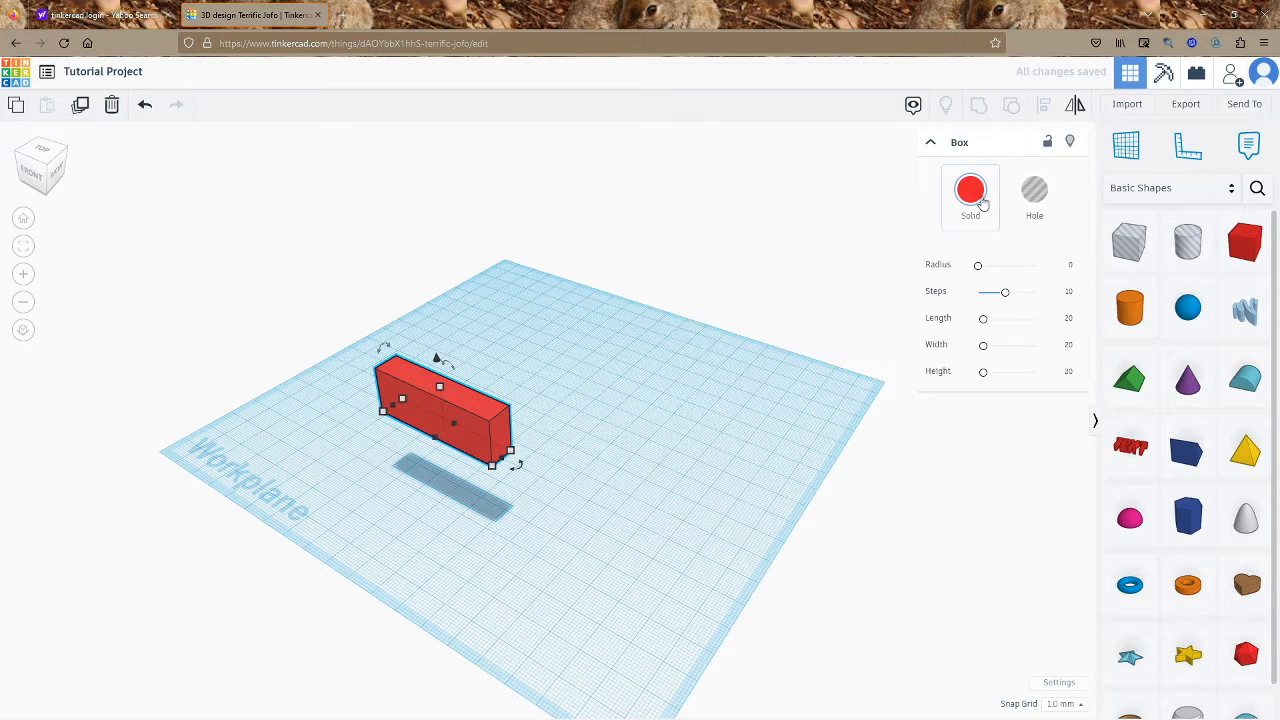
left_click(975, 195)
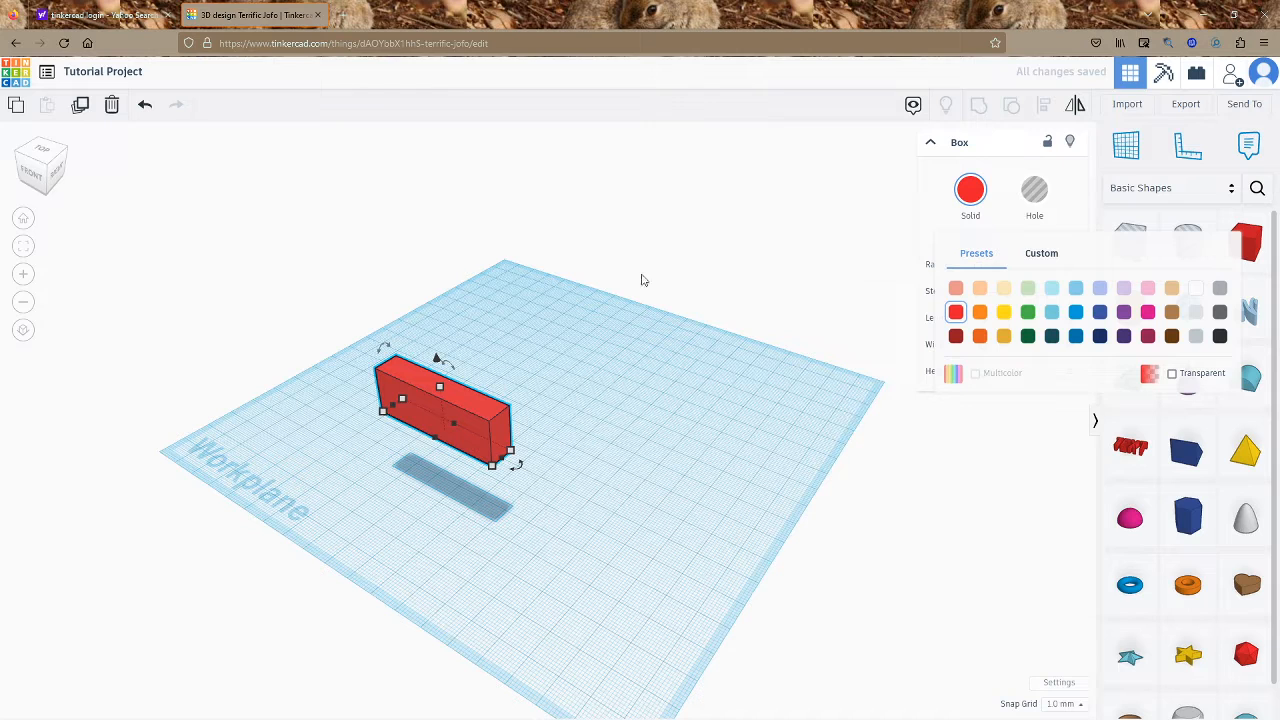
left_click_drag(237, 132, 847, 545)
left_click(557, 336)
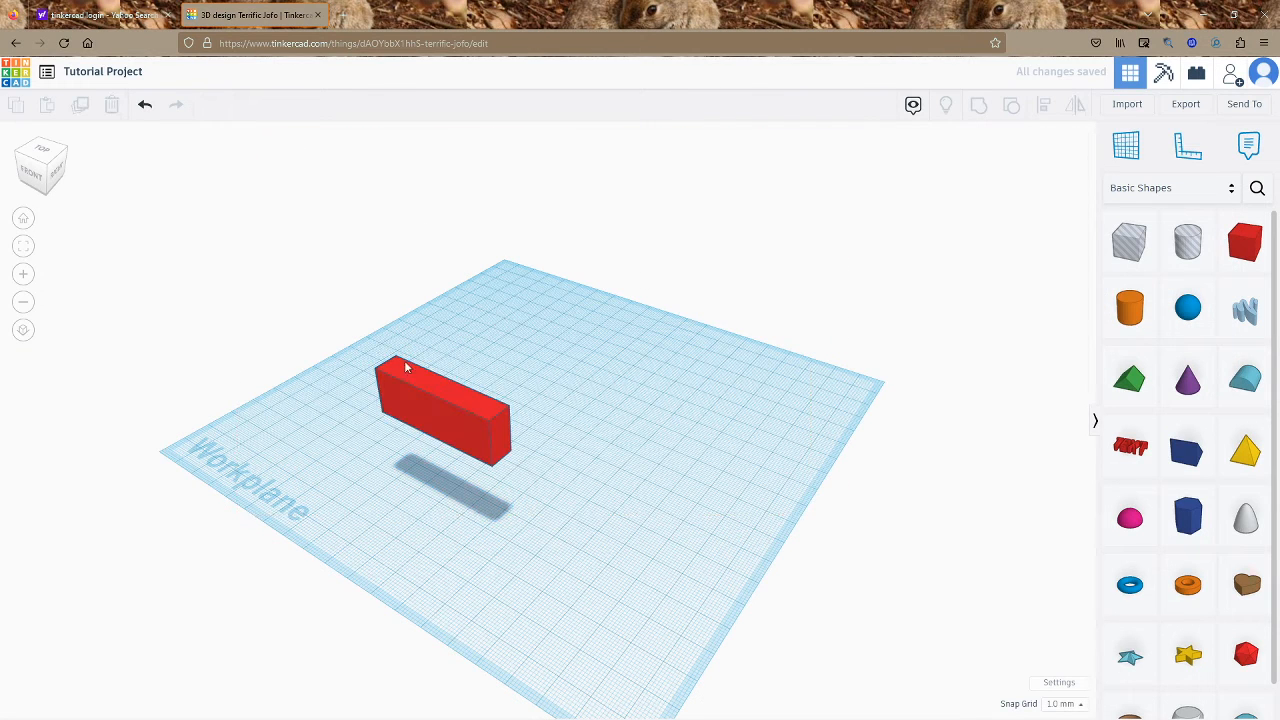
left_click(509, 465)
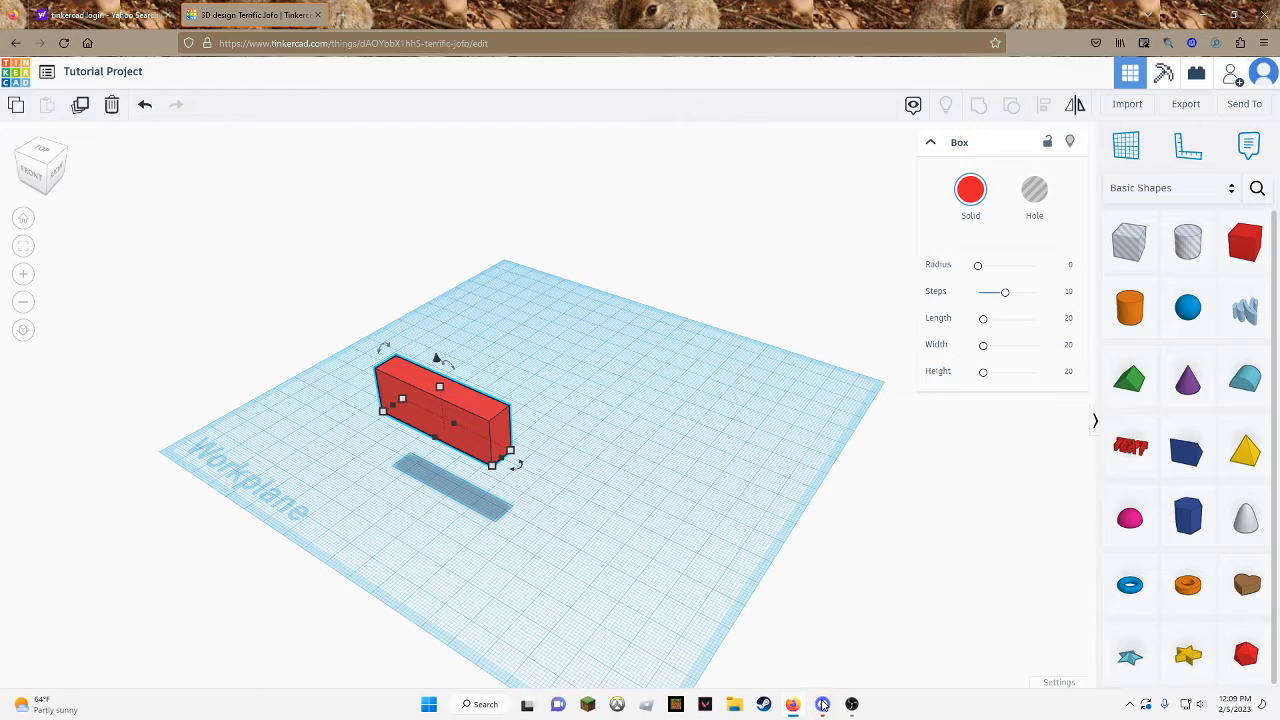
Switch briefly to the Discord window and return to the Tinkercad design
left_click(822, 704)
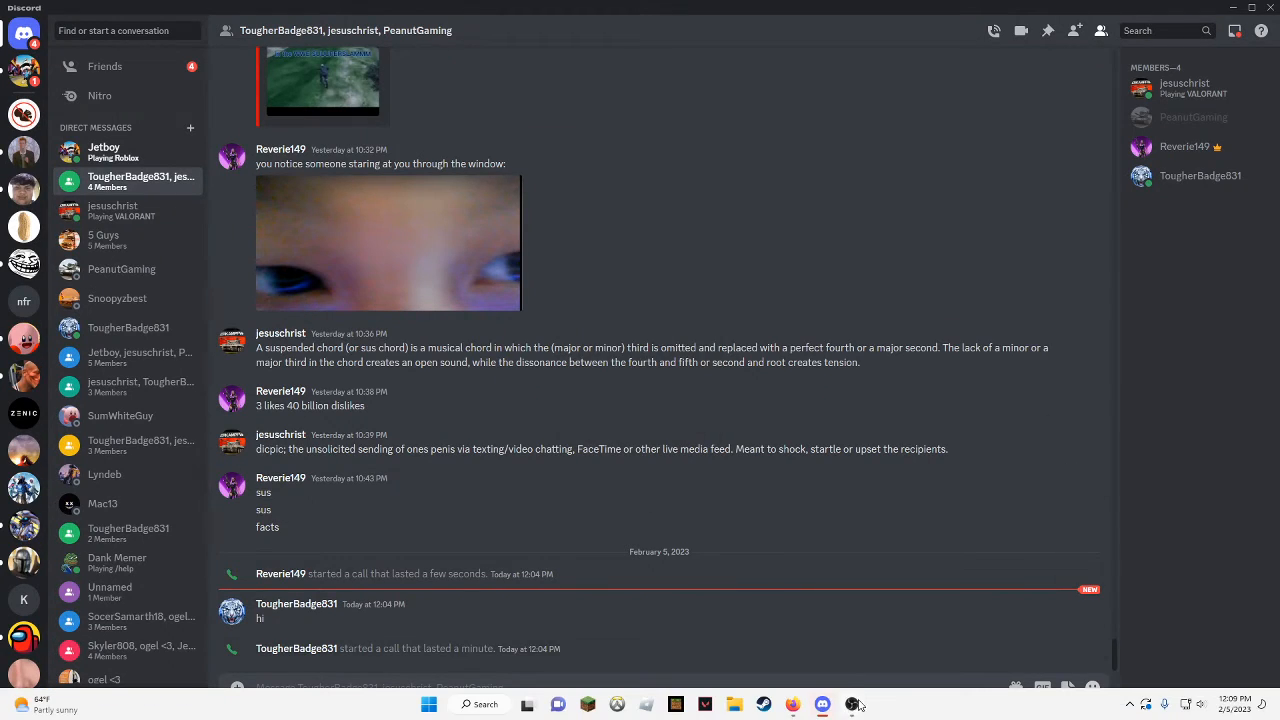
left_click(852, 704)
left_click(792, 704)
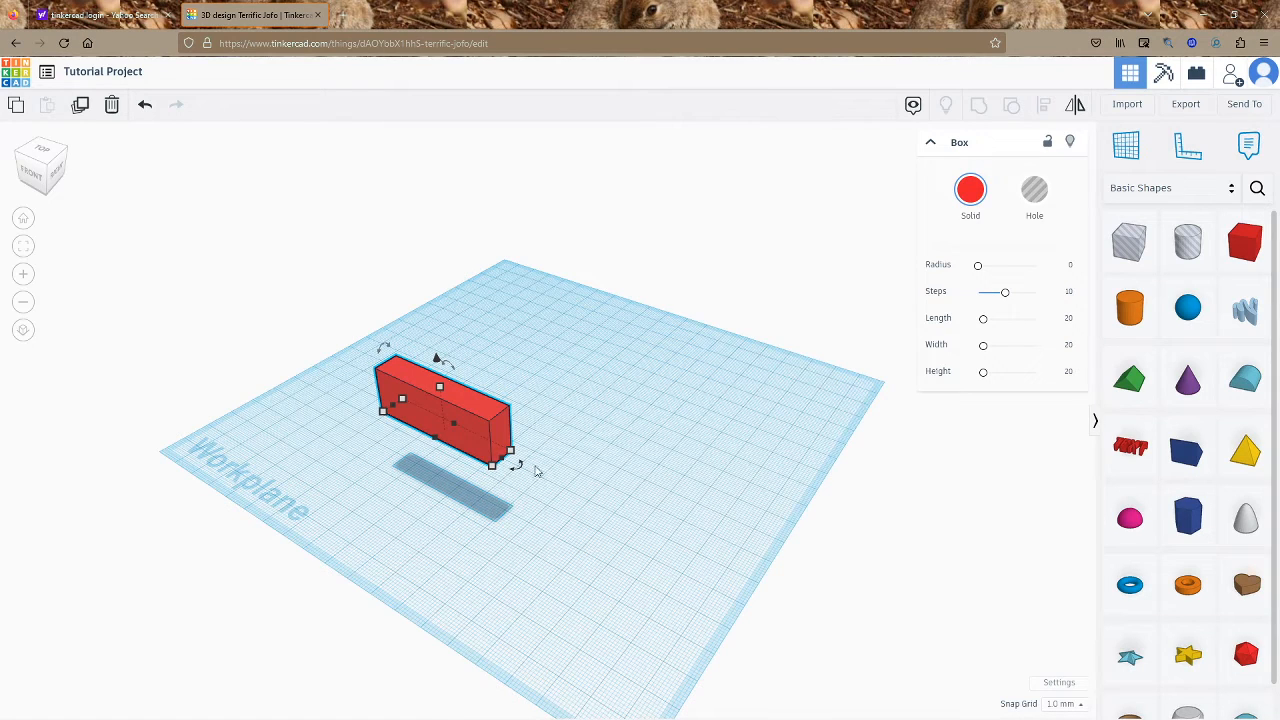
Make the long box white and turn on Transparent
right_click_drag(537, 471, 649, 417)
scroll(351, 393, "up", 3)
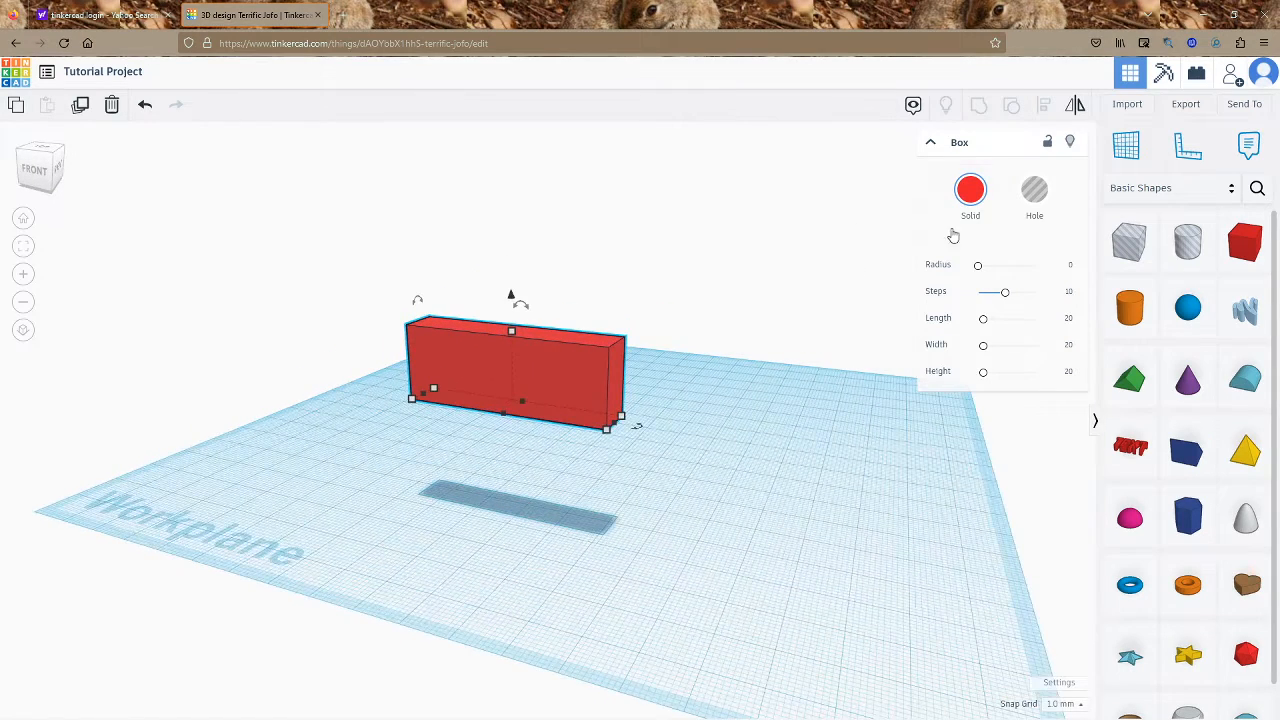
left_click(970, 192)
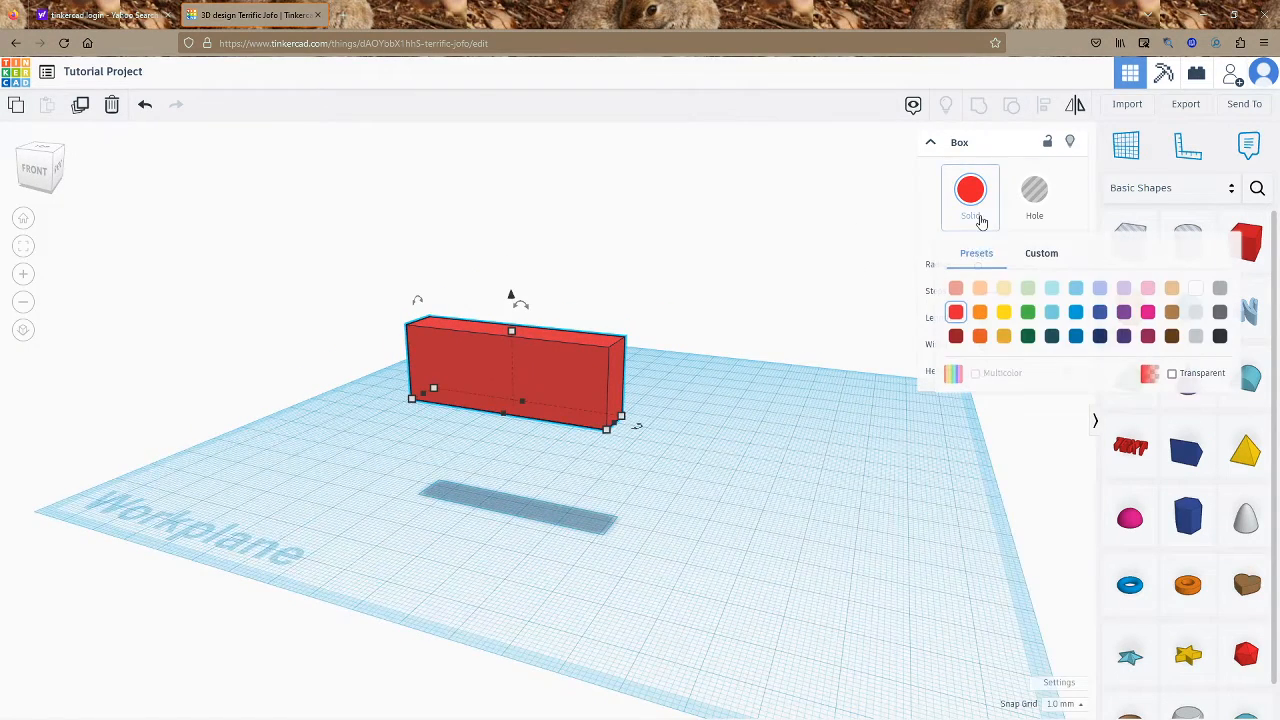
left_click(651, 226)
left_click(564, 357)
left_click(970, 200)
left_click(1197, 293)
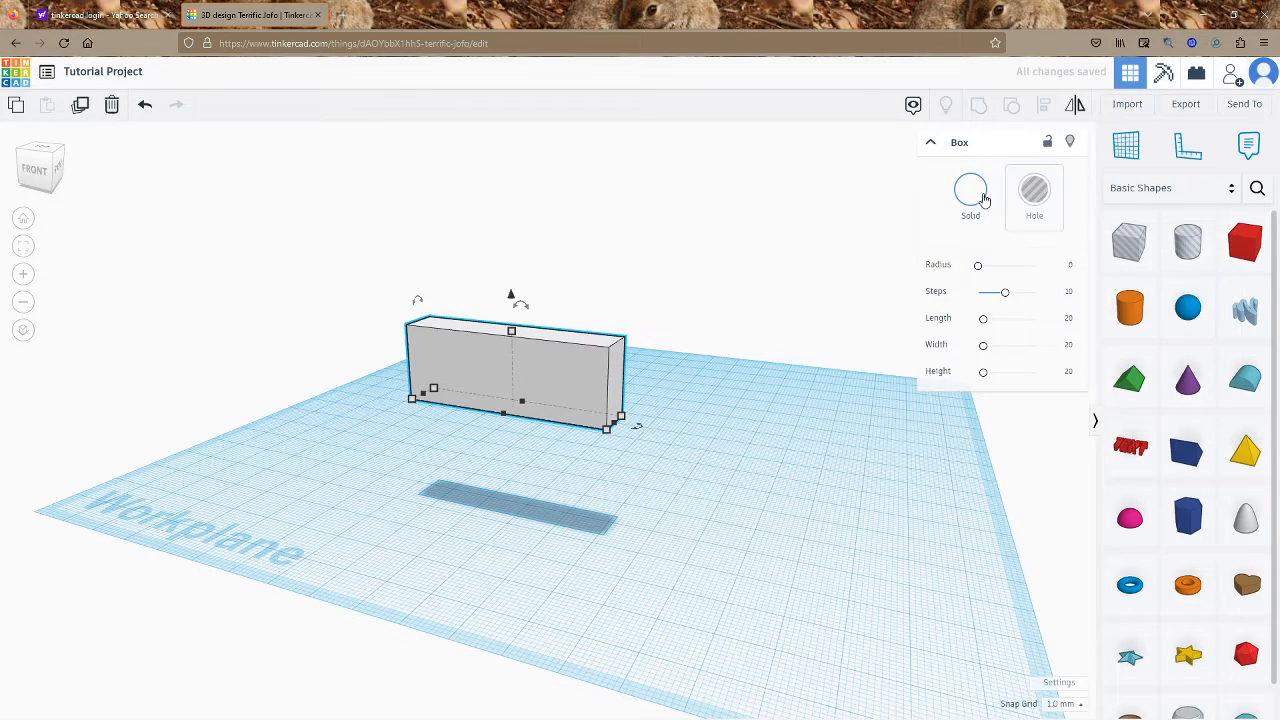
left_click(977, 196)
left_click(1172, 373)
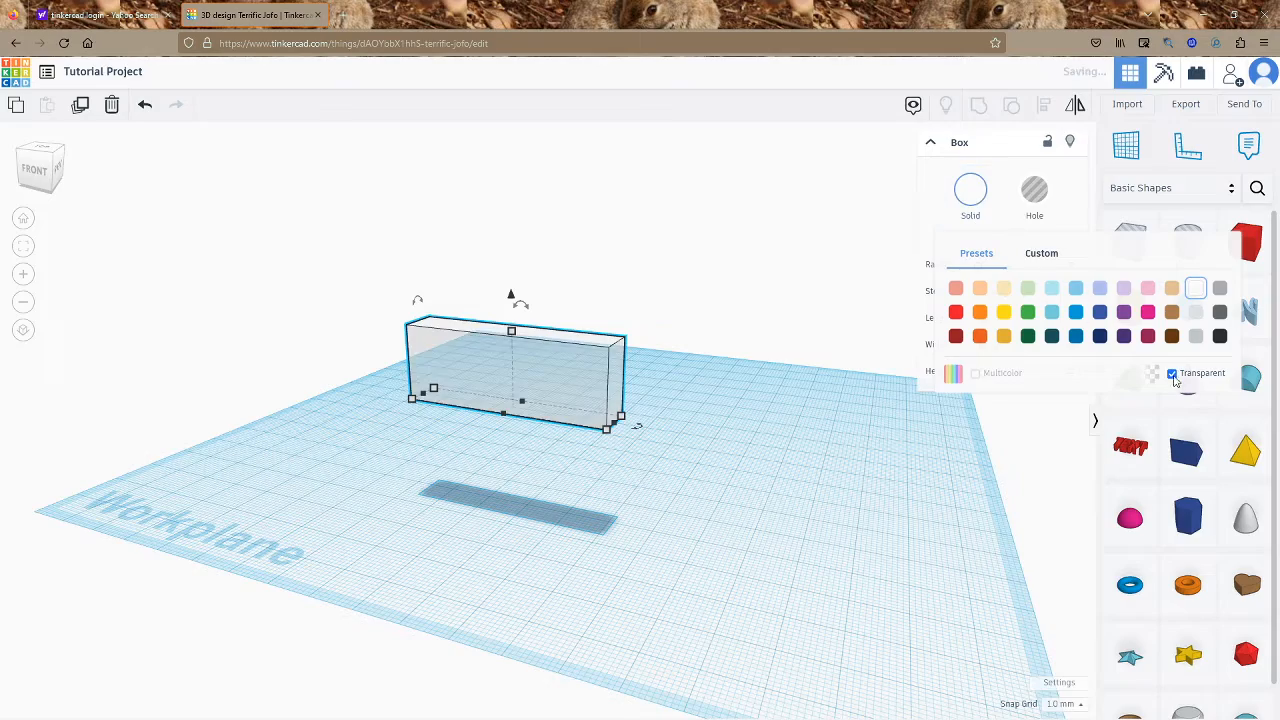
Move the transparent box to the upper-left of the workplane
left_click(817, 363)
right_click_drag(557, 404, 691, 486)
left_click(717, 482)
left_click_drag(640, 488, 340, 368)
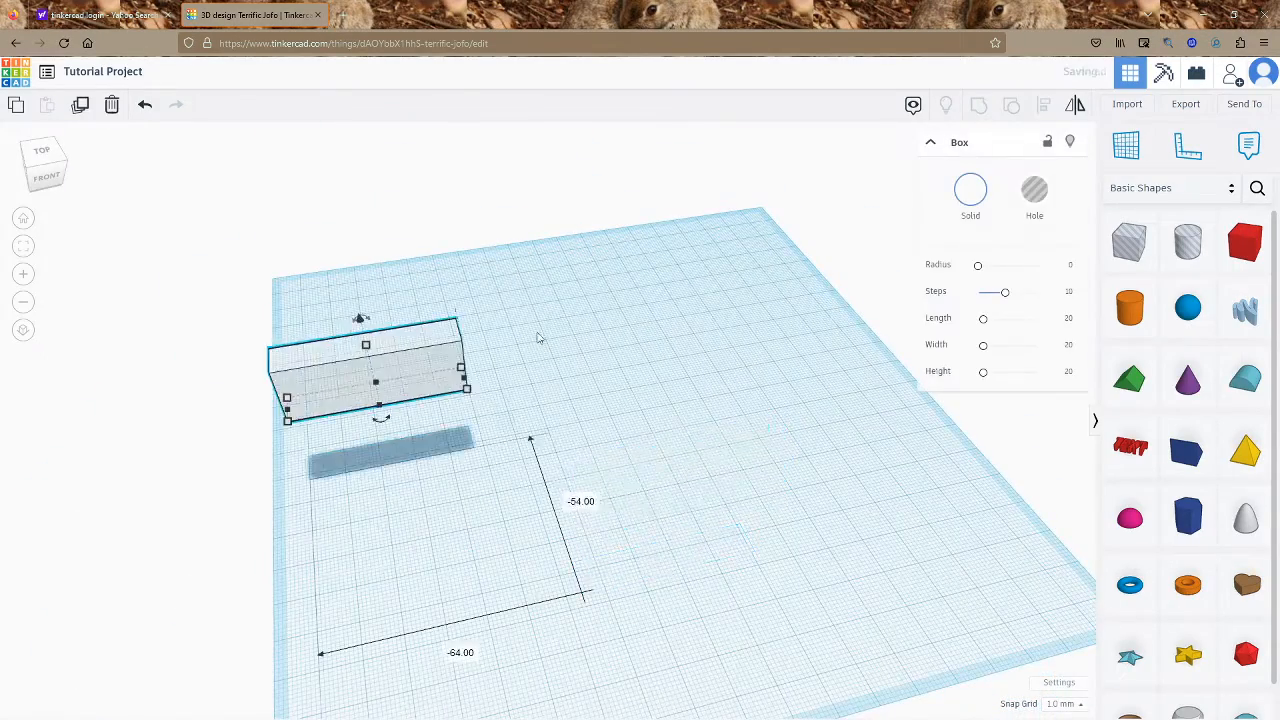
Add an orange cylinder, stretch it taller, and resize its base to 26 × 22 mm
left_click(868, 383)
left_click_drag(1129, 308, 584, 441)
right_click_drag(640, 492, 576, 400)
left_click_drag(598, 423, 597, 385)
right_click_drag(631, 409, 704, 453)
scroll(704, 453, "down", 2)
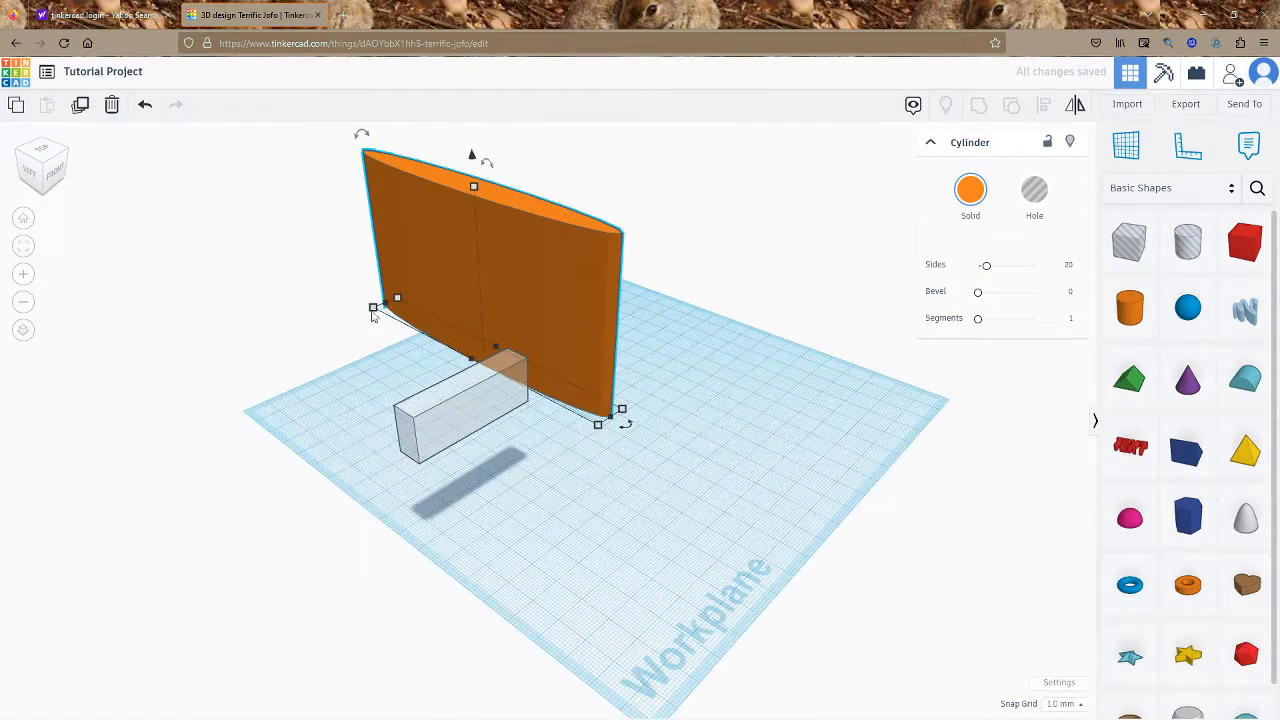
left_click_drag(373, 311, 537, 414)
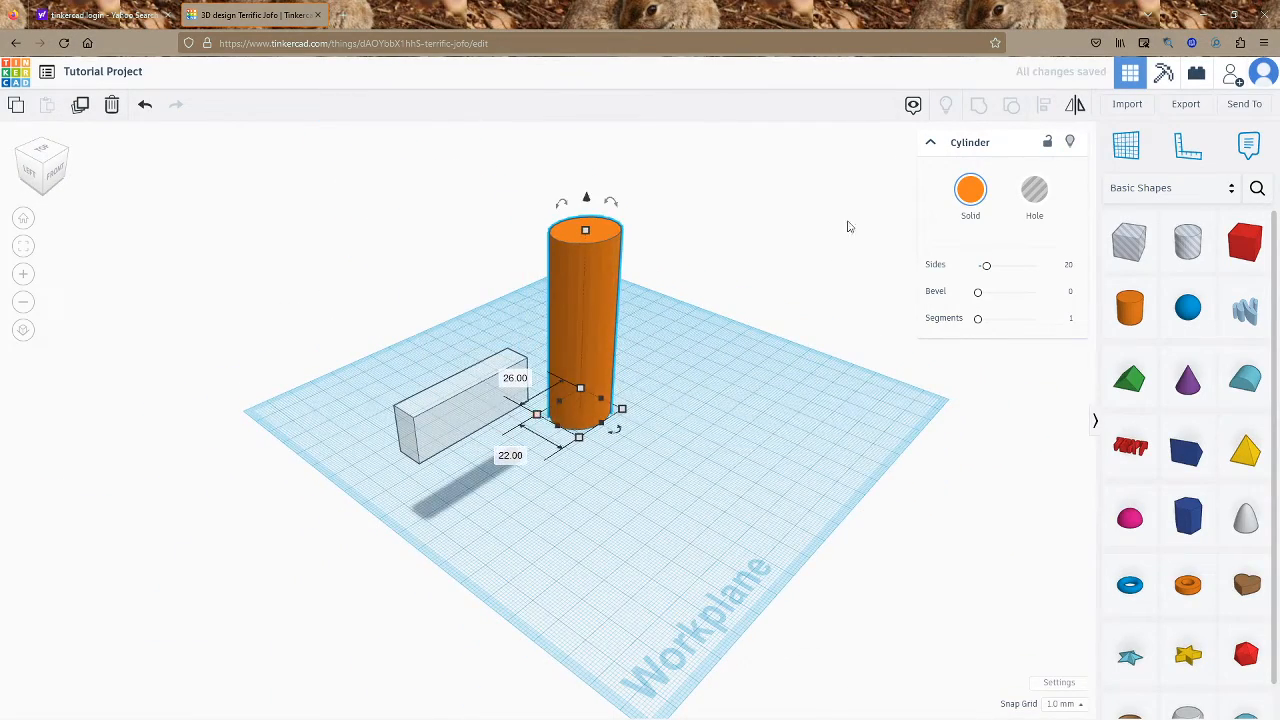
right_click_drag(822, 345, 689, 437)
Drop a red Box on the right of the workplane and stretch it to 53 × 40 mm
left_click(689, 437)
left_click(1250, 261)
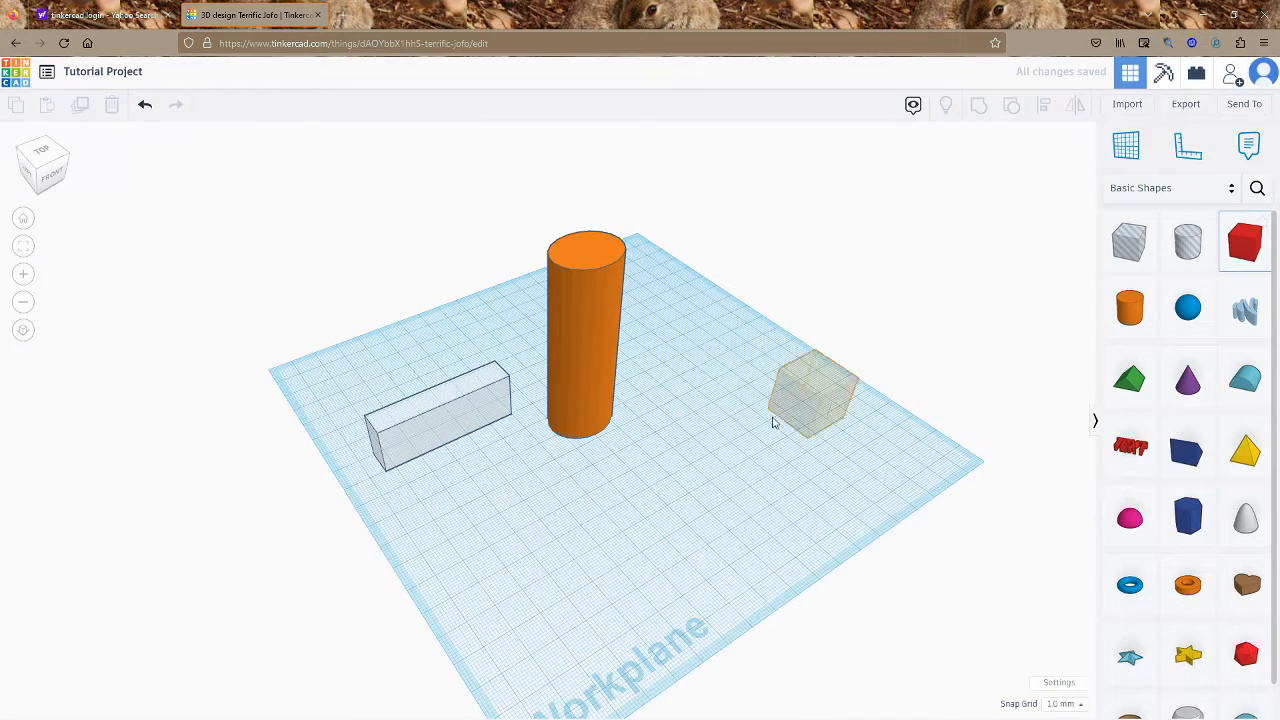
left_click(772, 423)
left_click_drag(812, 433, 905, 456)
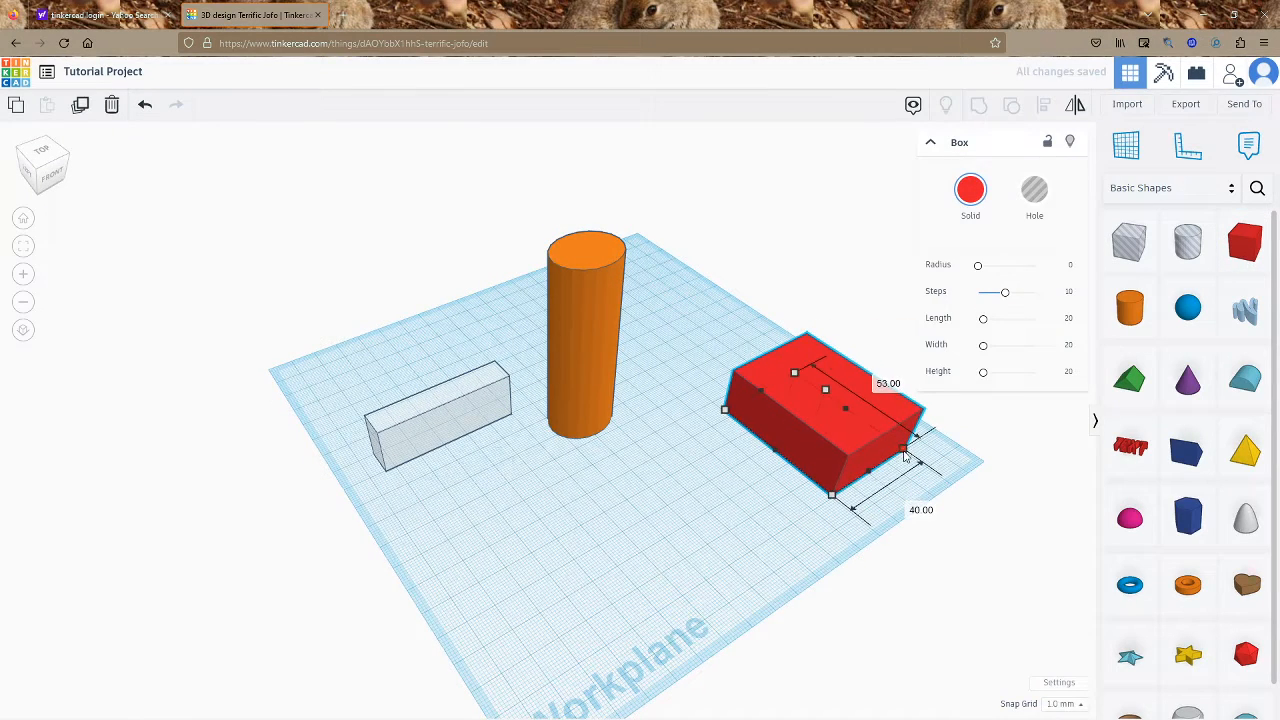
left_click(974, 534)
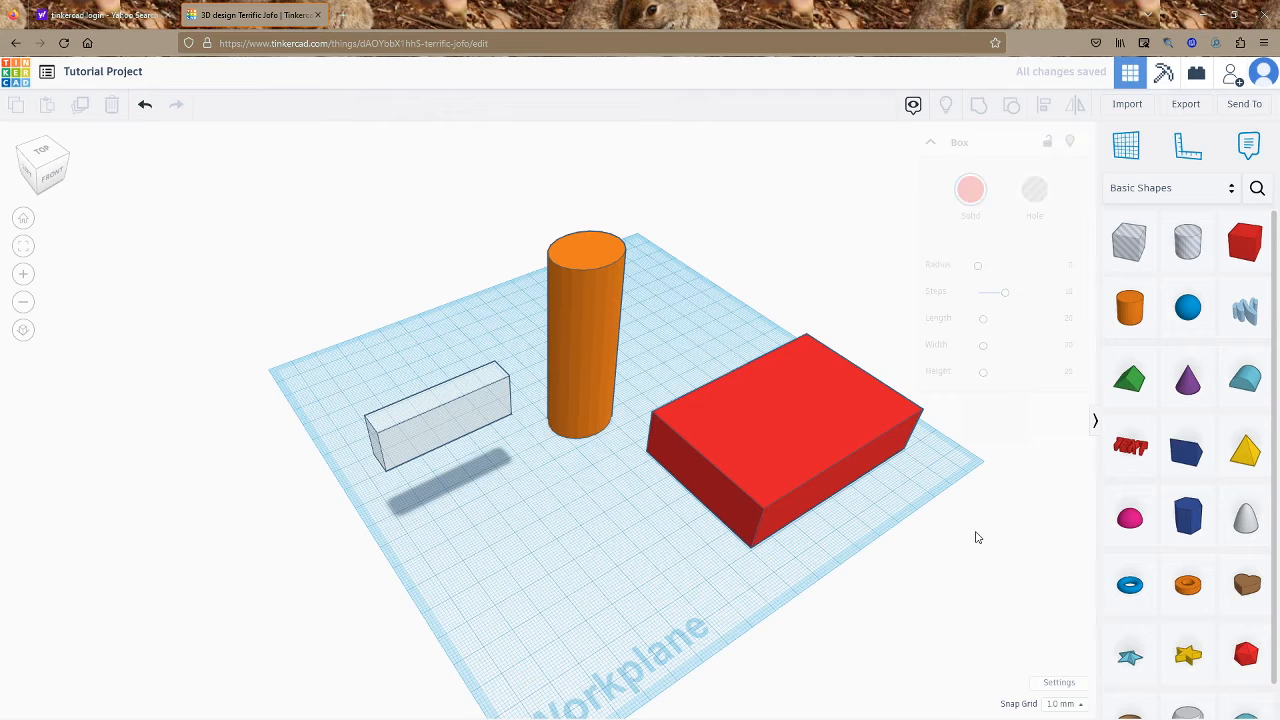
Add and delete a test cylinder hole, then drop a new cylinder hole onto the red box
left_click(1133, 328)
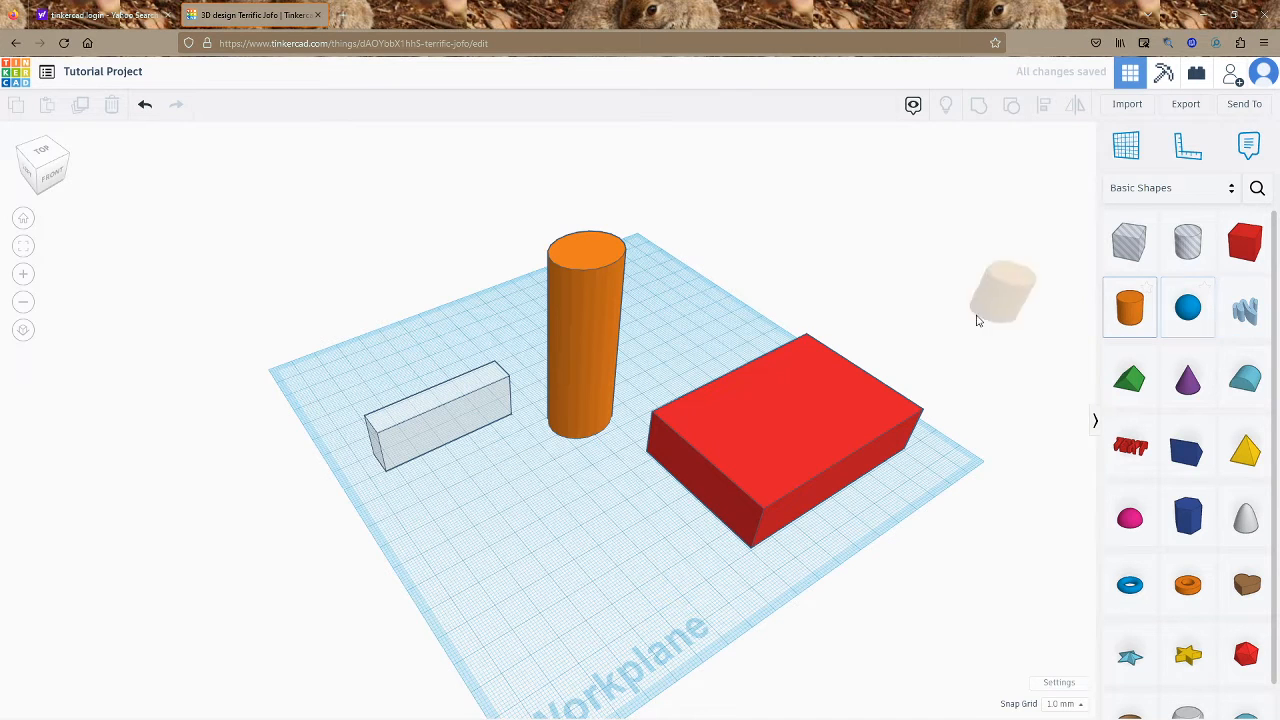
left_click(553, 500)
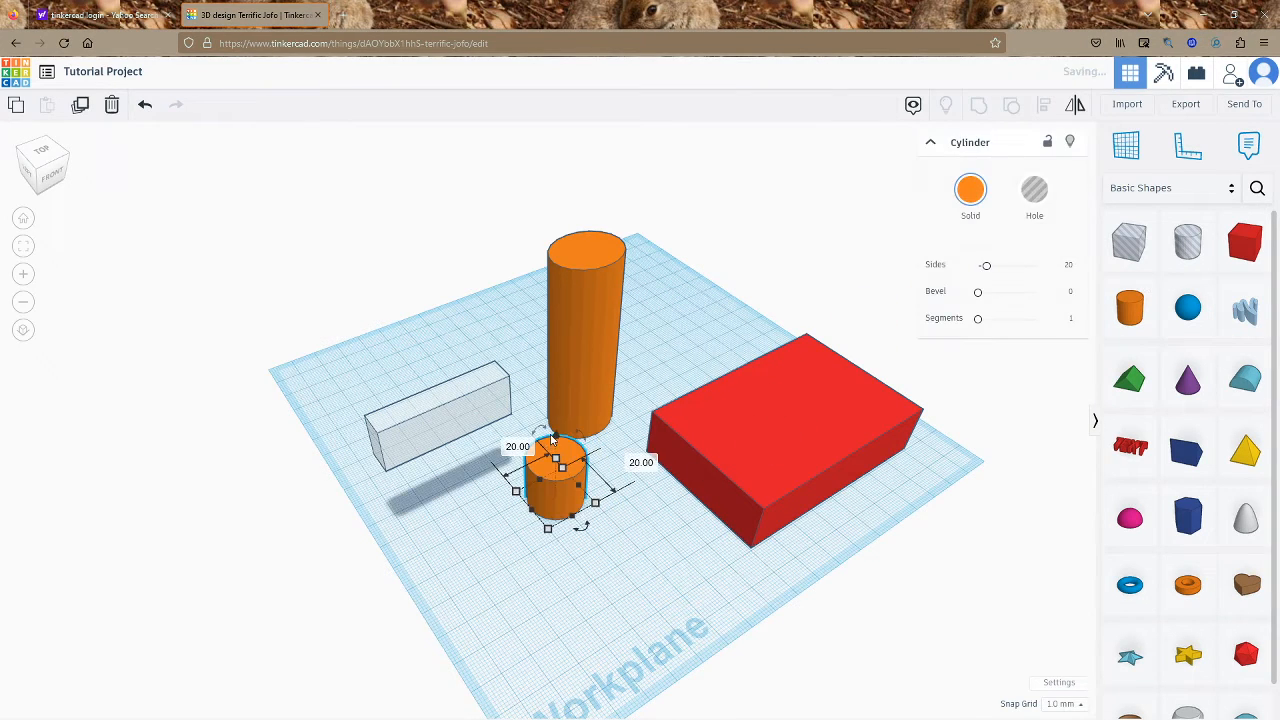
mouse_move(560, 465)
left_mouse_down()
mouse_move(734, 455)
mouse_move(539, 467)
left_mouse_up()
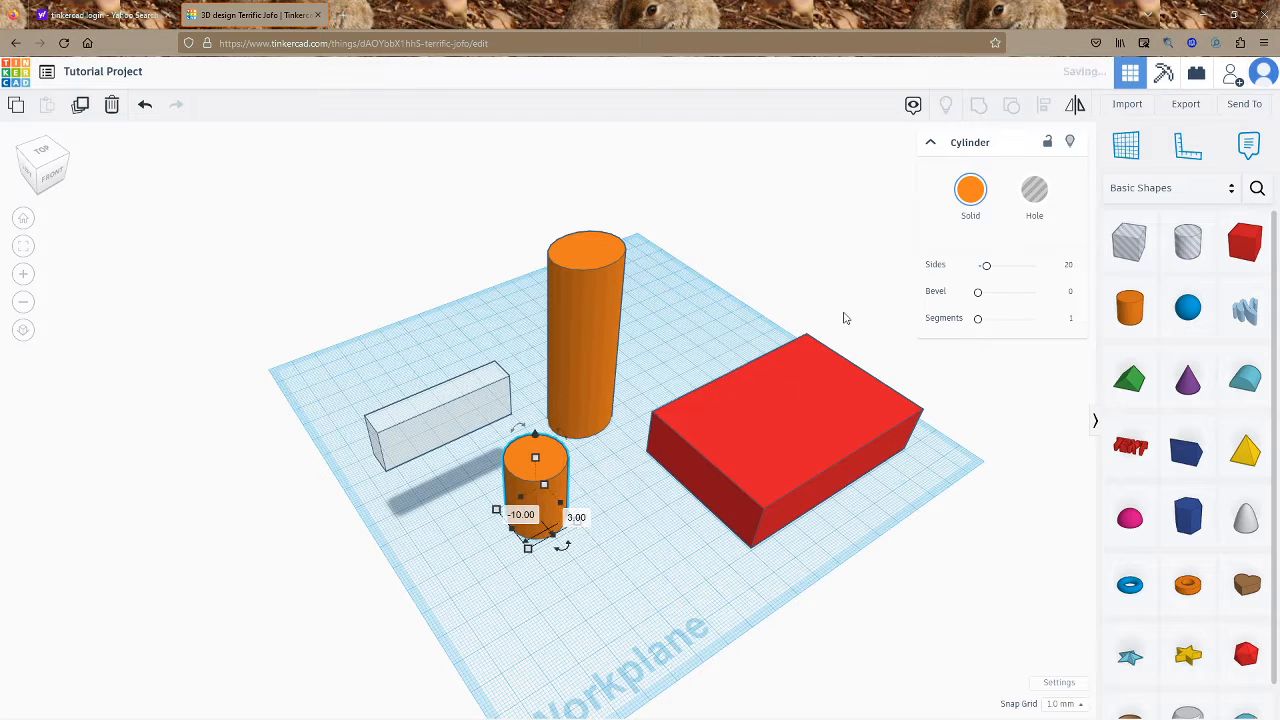
left_click(1034, 186)
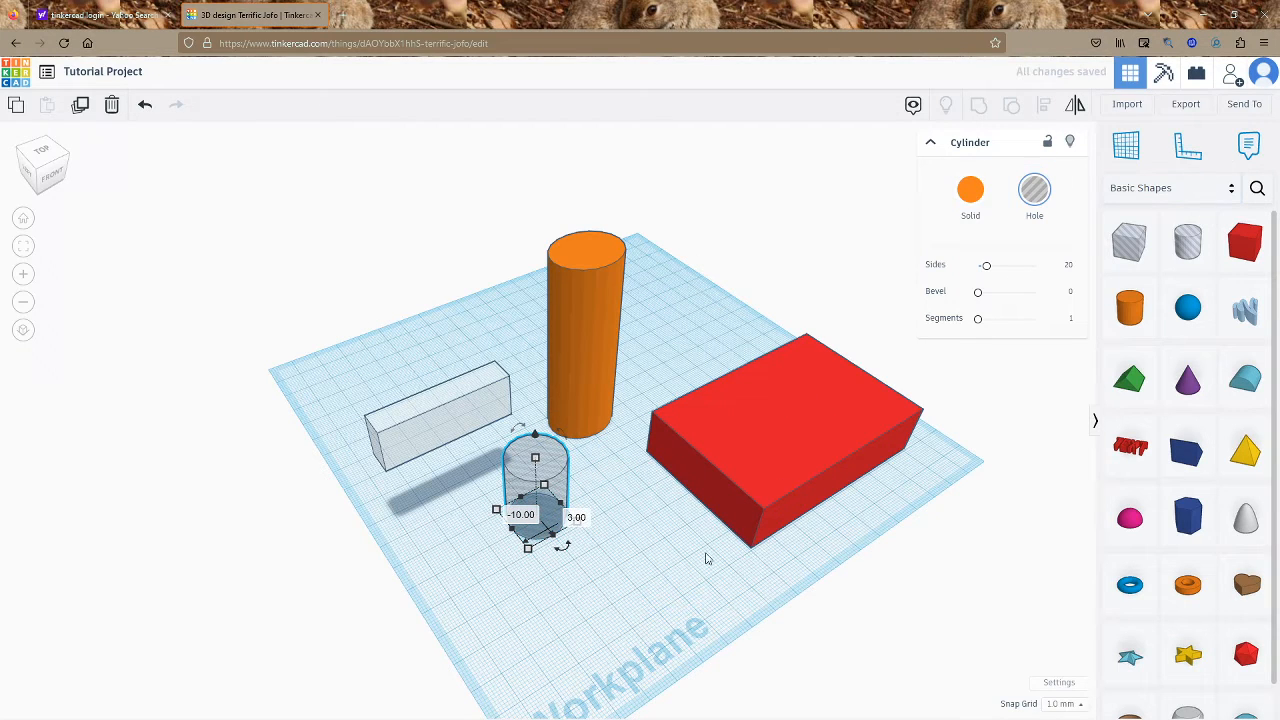
left_click(114, 107)
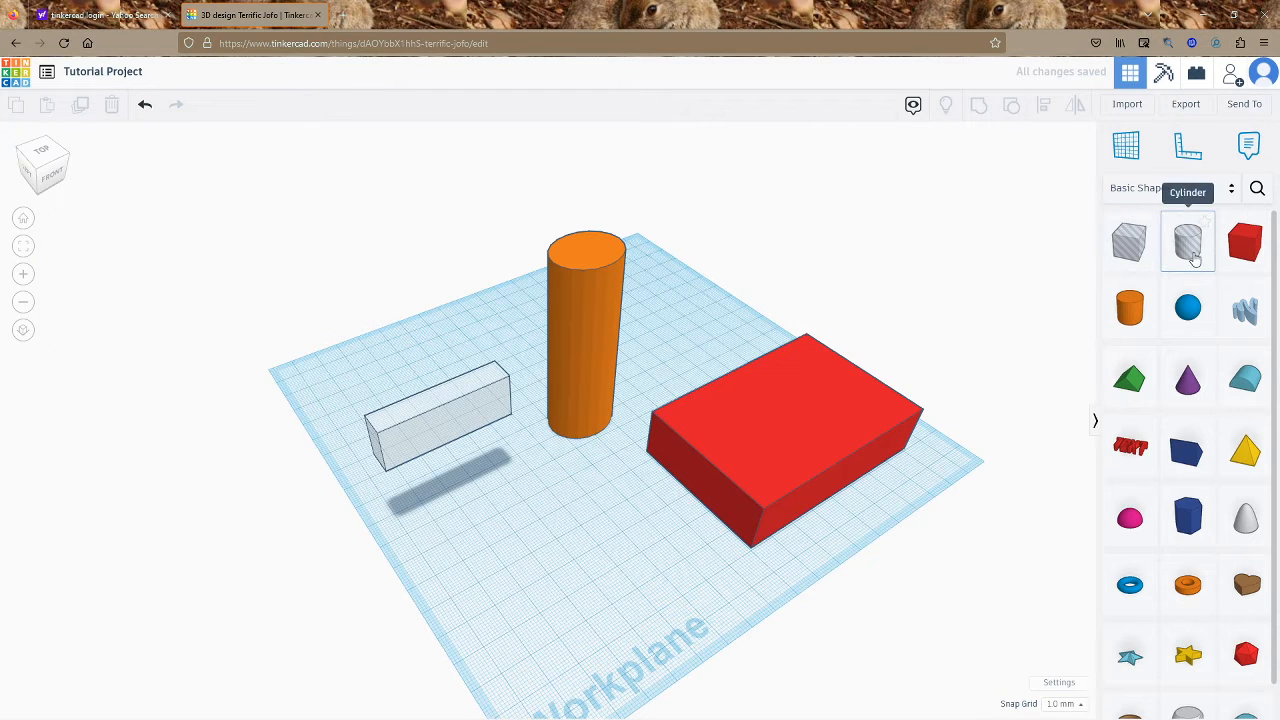
left_click_drag(1205, 244, 733, 445)
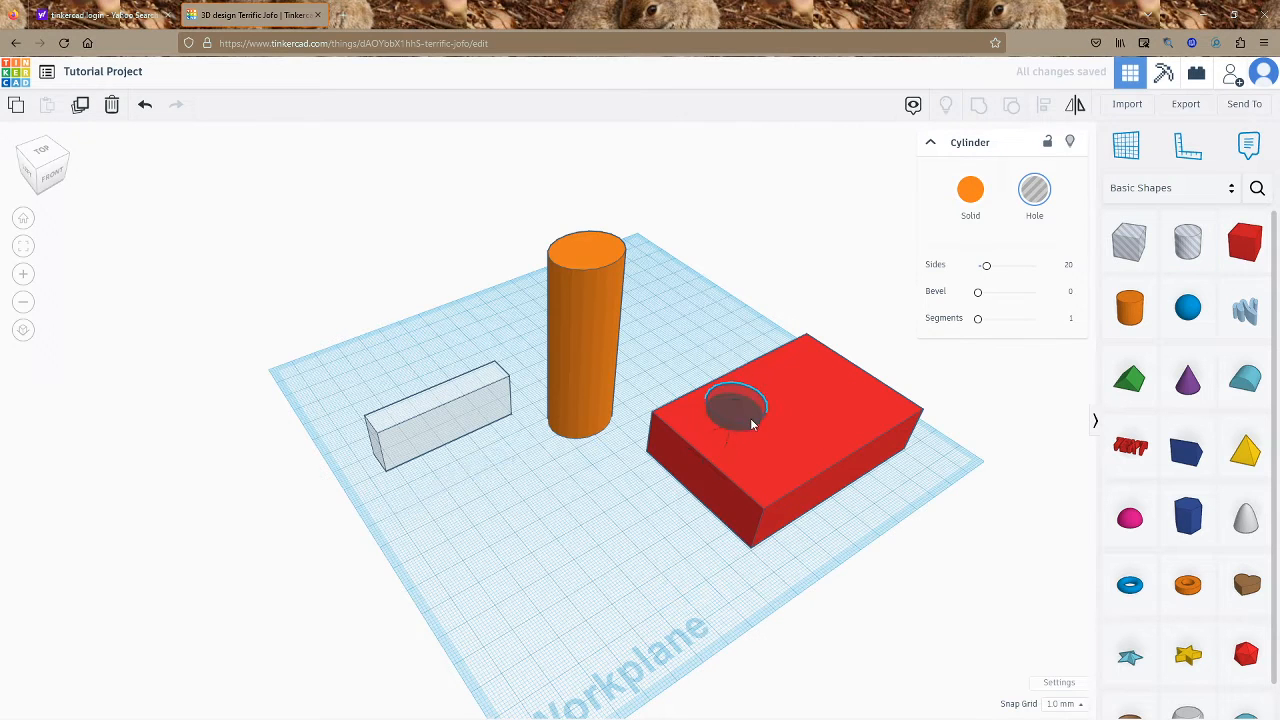
Enlarge the cylinder hole and group it with the red box
left_click_drag(789, 429, 821, 418)
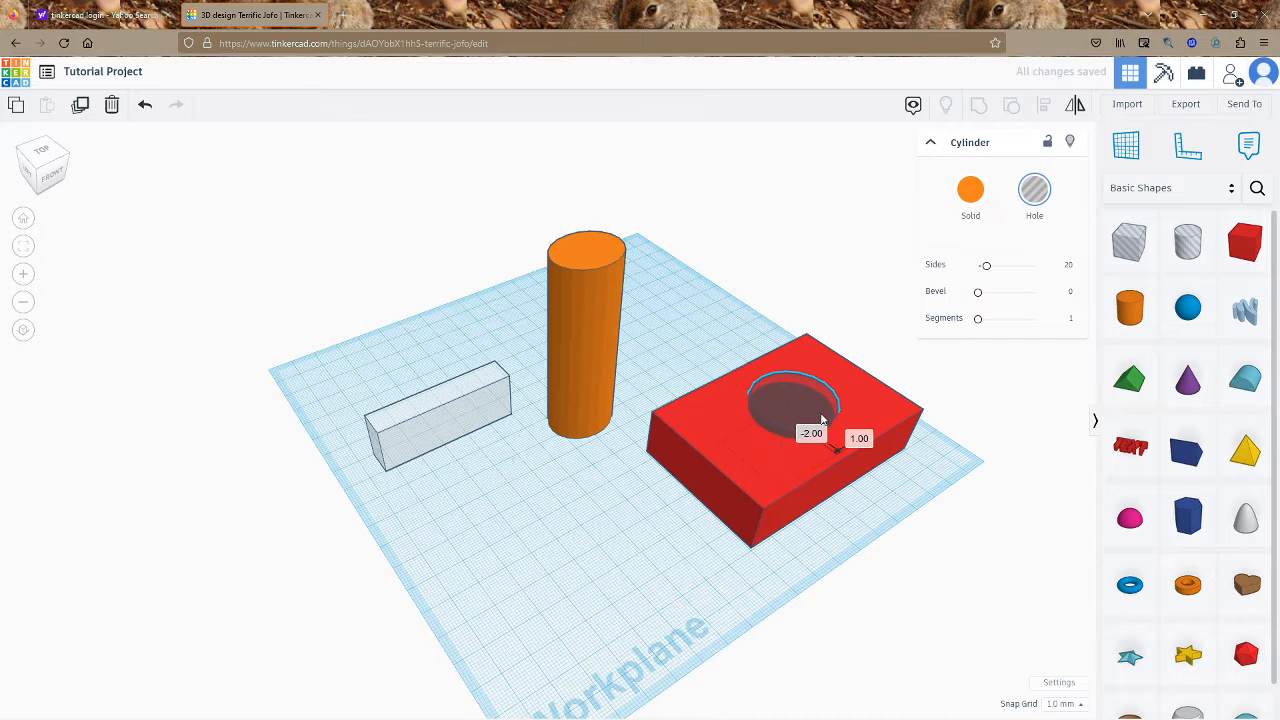
left_click(850, 264)
right_click_drag(806, 309, 772, 392)
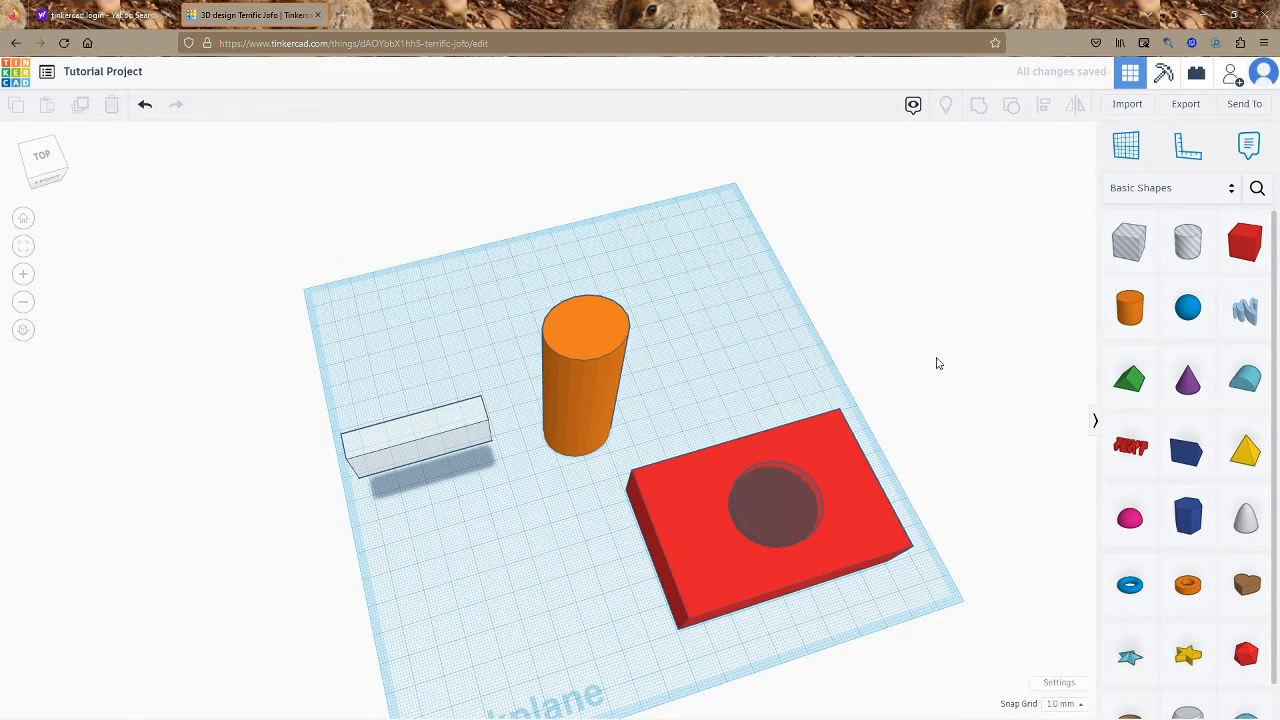
left_click_drag(786, 472, 738, 580)
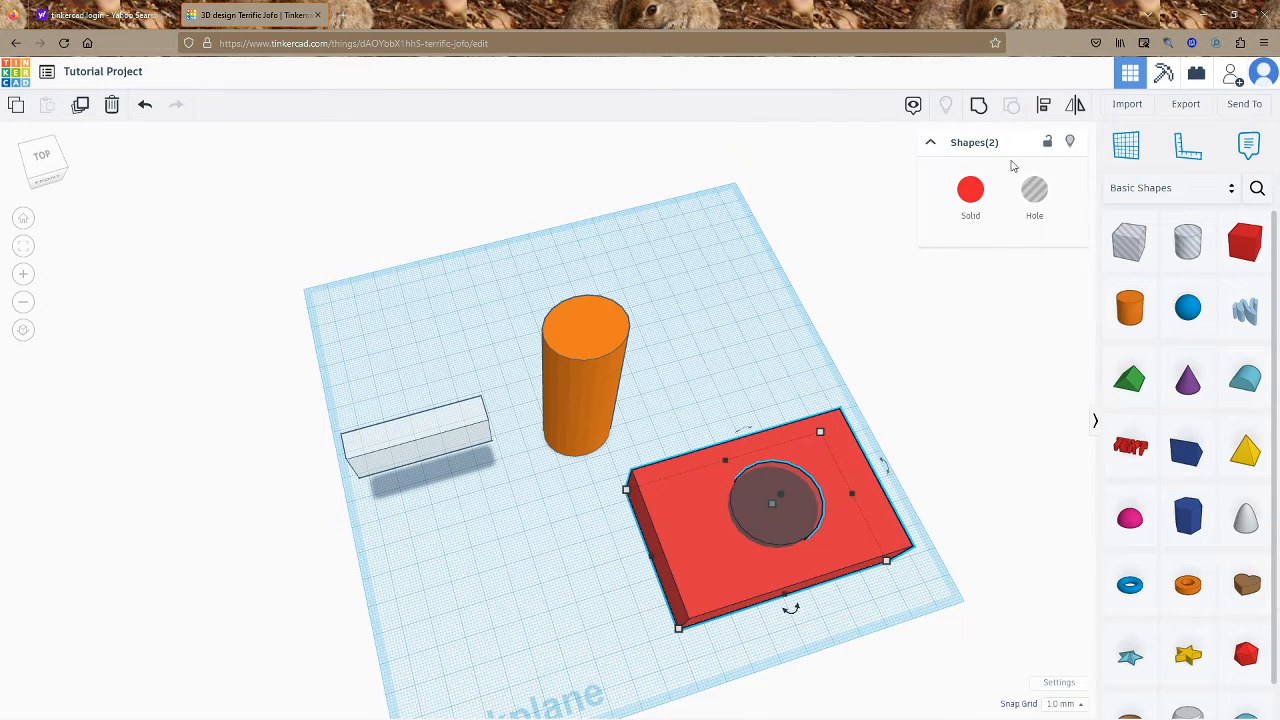
left_click(979, 105)
Ungroup, undo, and regroup the red box and hole into one shape
left_click(943, 380)
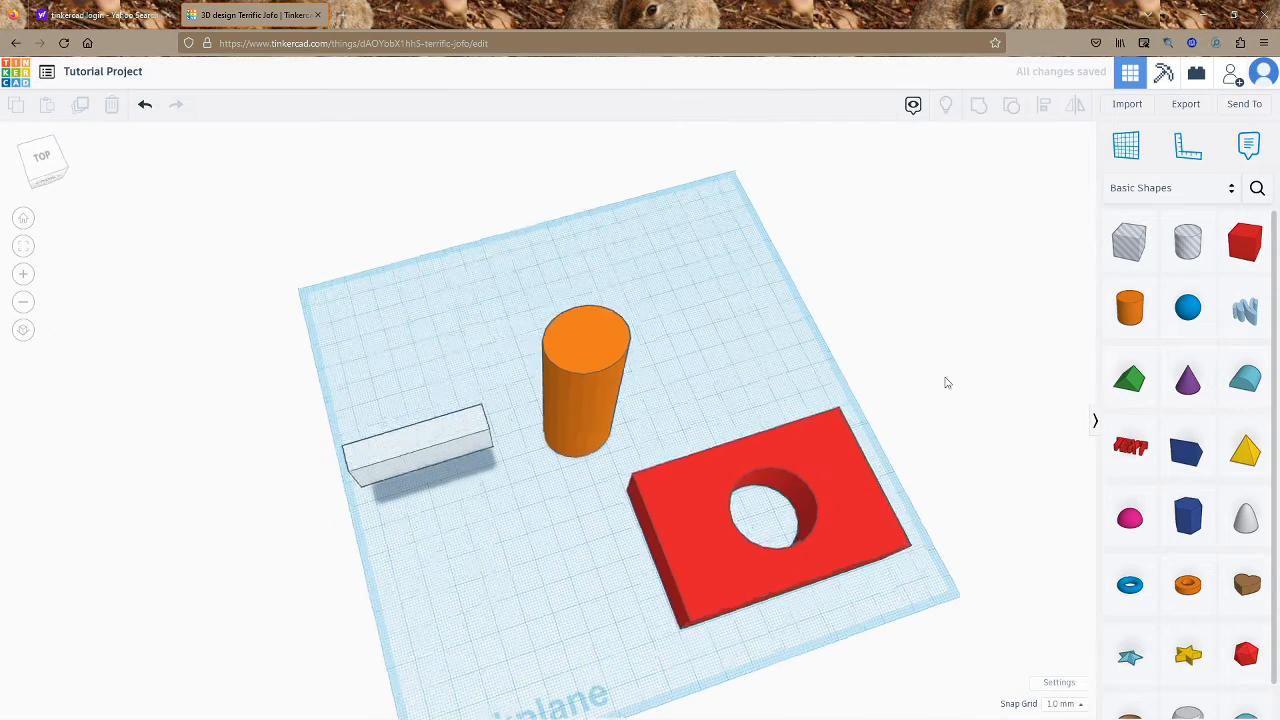
right_click_drag(943, 380, 832, 570)
left_click(740, 495)
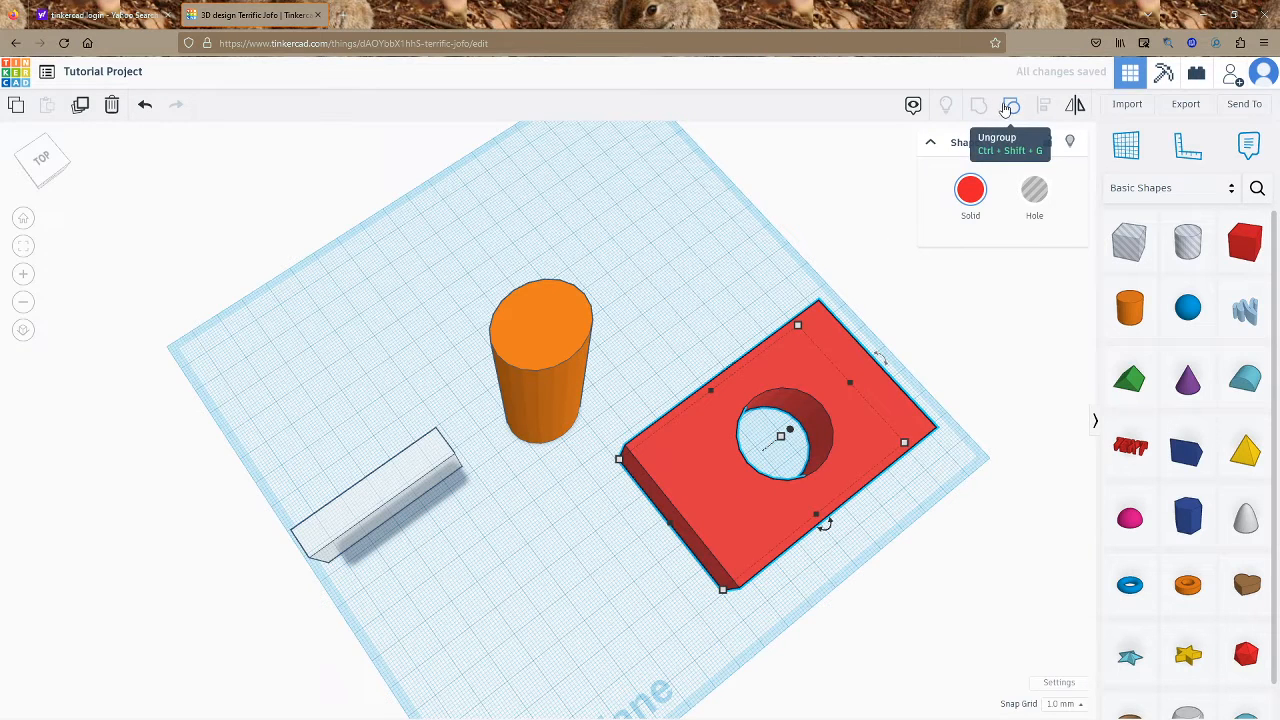
left_click(1007, 107)
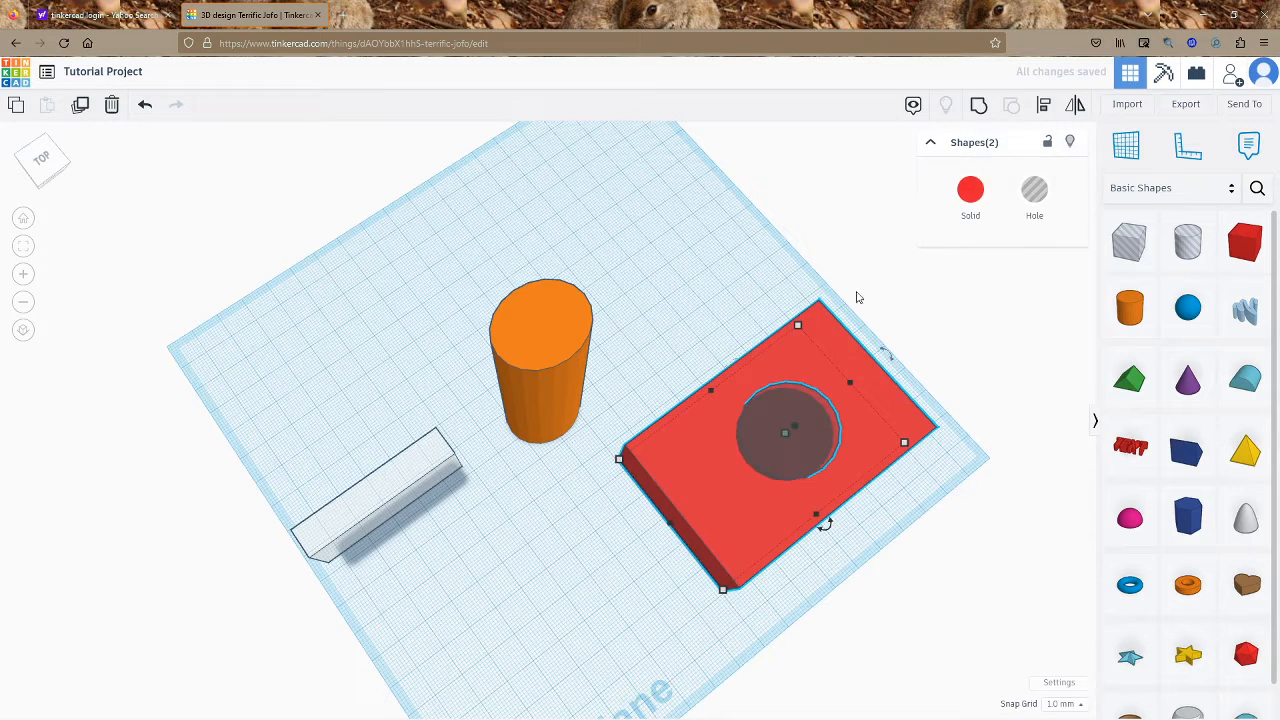
left_click(788, 566)
key("ctrl+z")
left_click(978, 106)
left_click(682, 287)
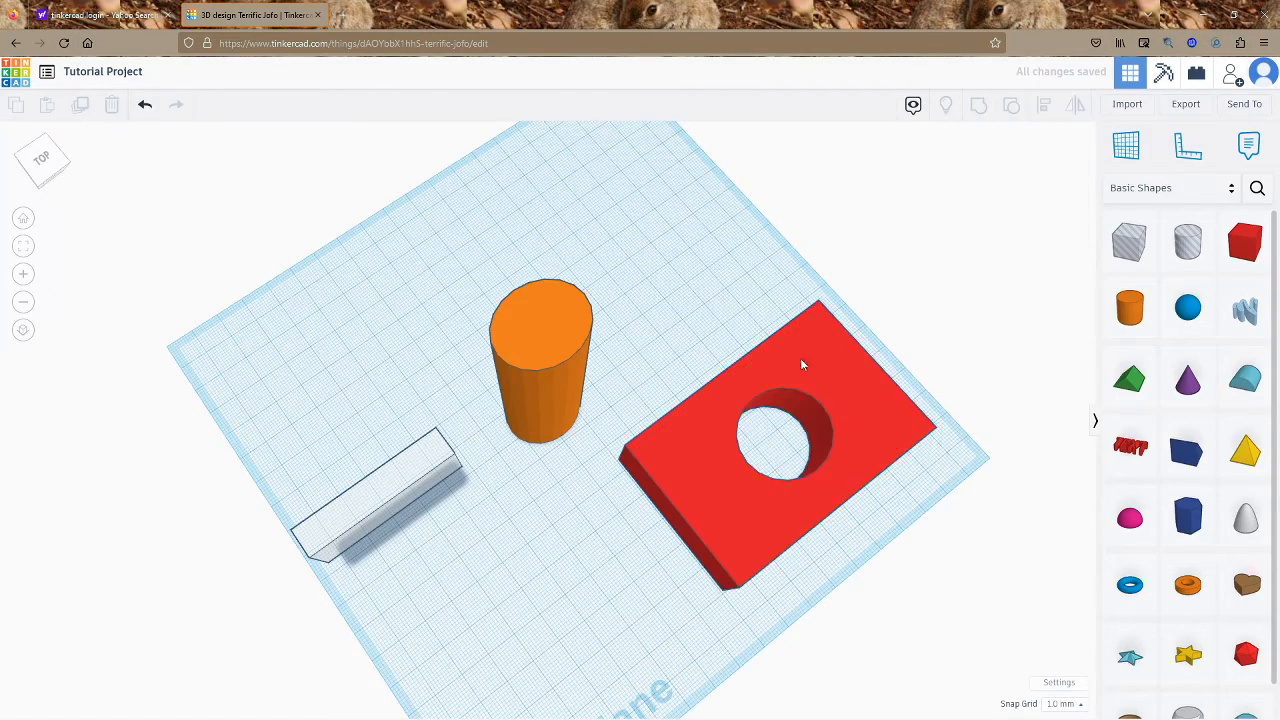
Undo the grouping, nudge the hole cylinder and raise its height to about 59
scroll(760, 370, "up", 5)
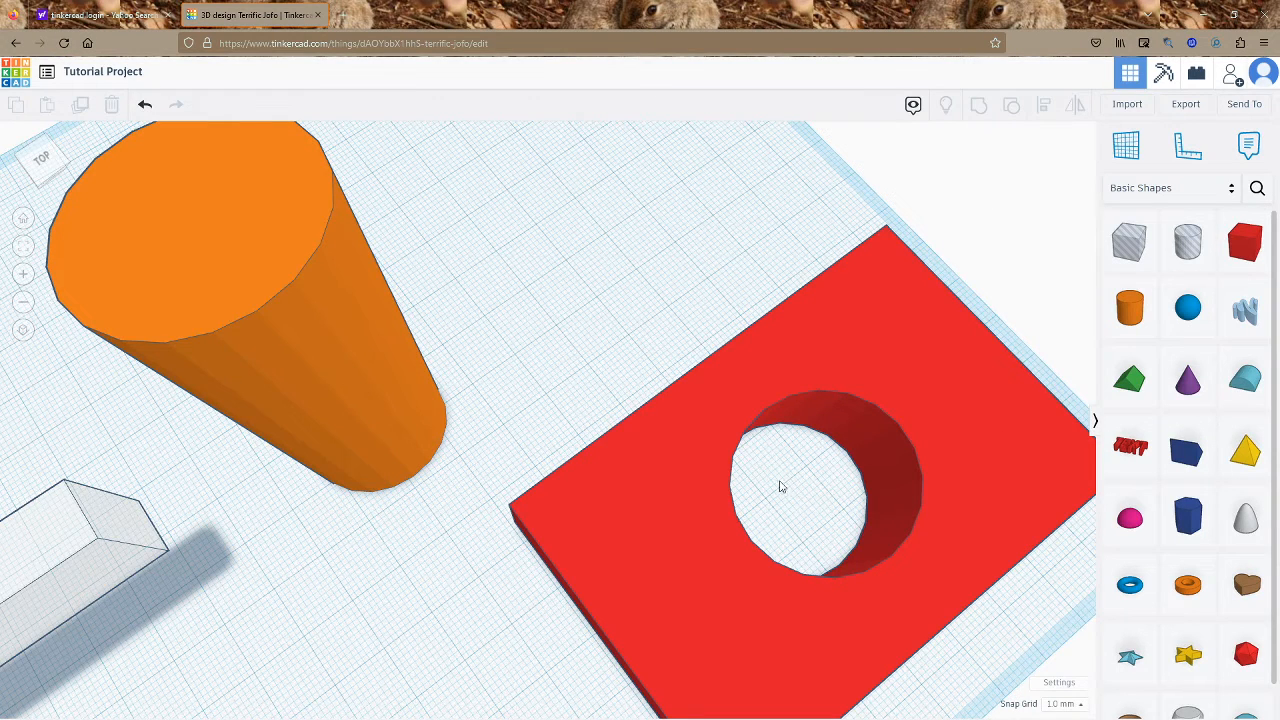
key("ctrl+z")
left_click(833, 482)
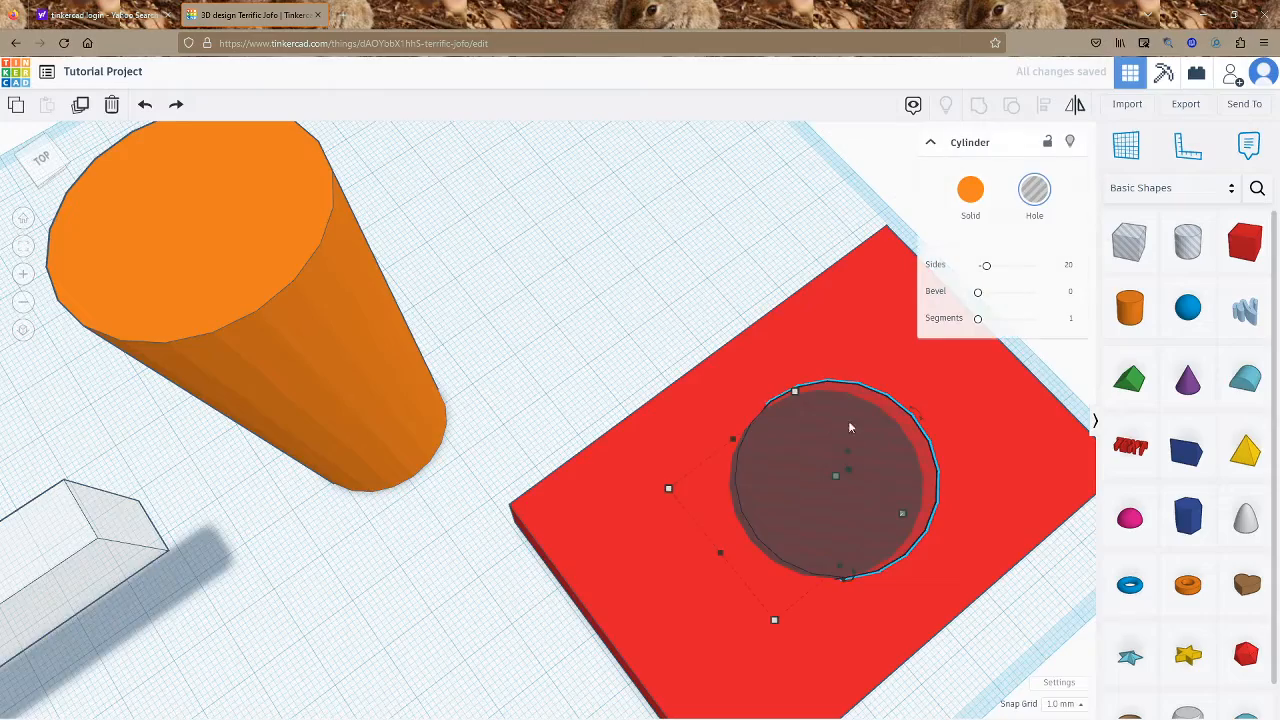
right_click_drag(848, 442, 762, 527)
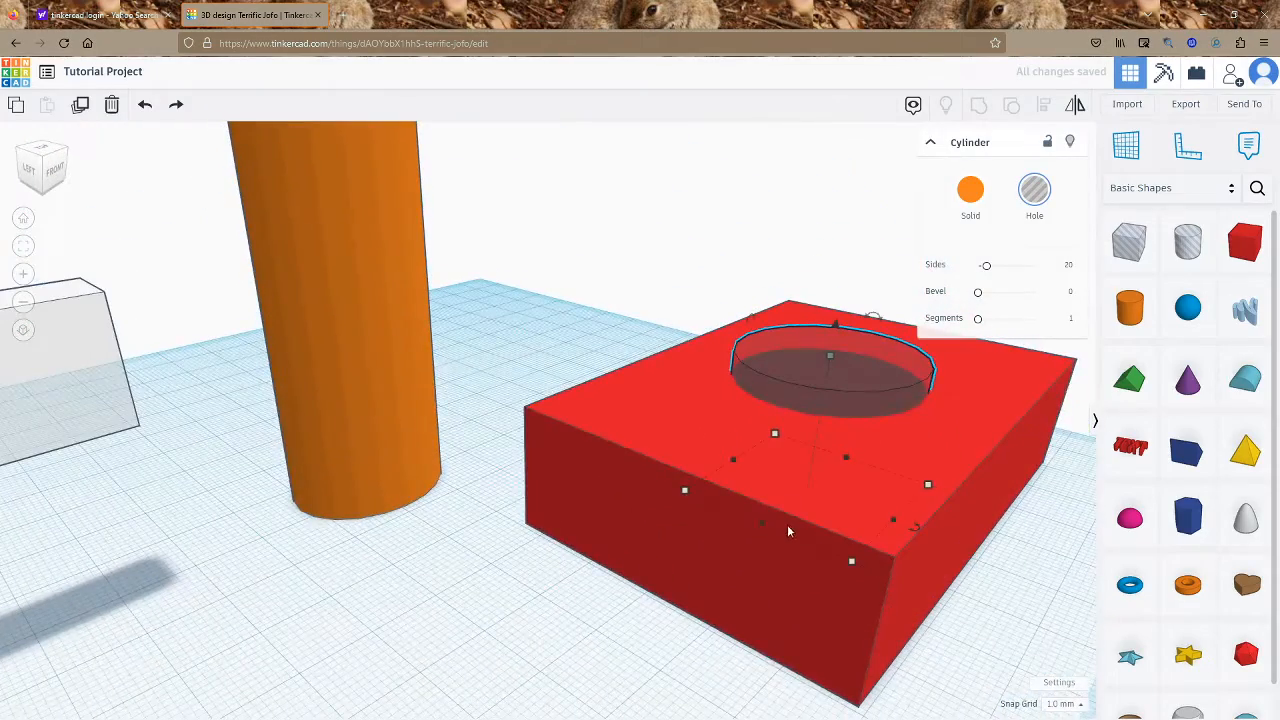
right_click_drag(898, 513, 780, 330)
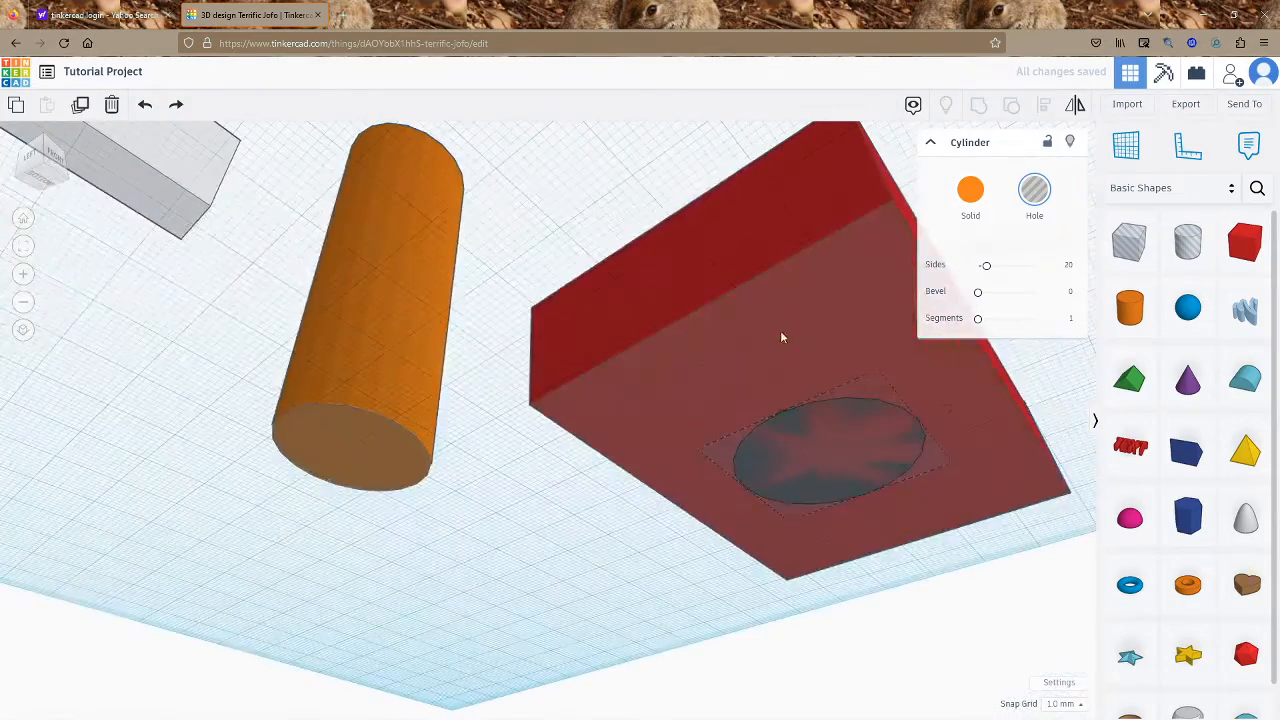
right_click_drag(790, 400, 808, 640)
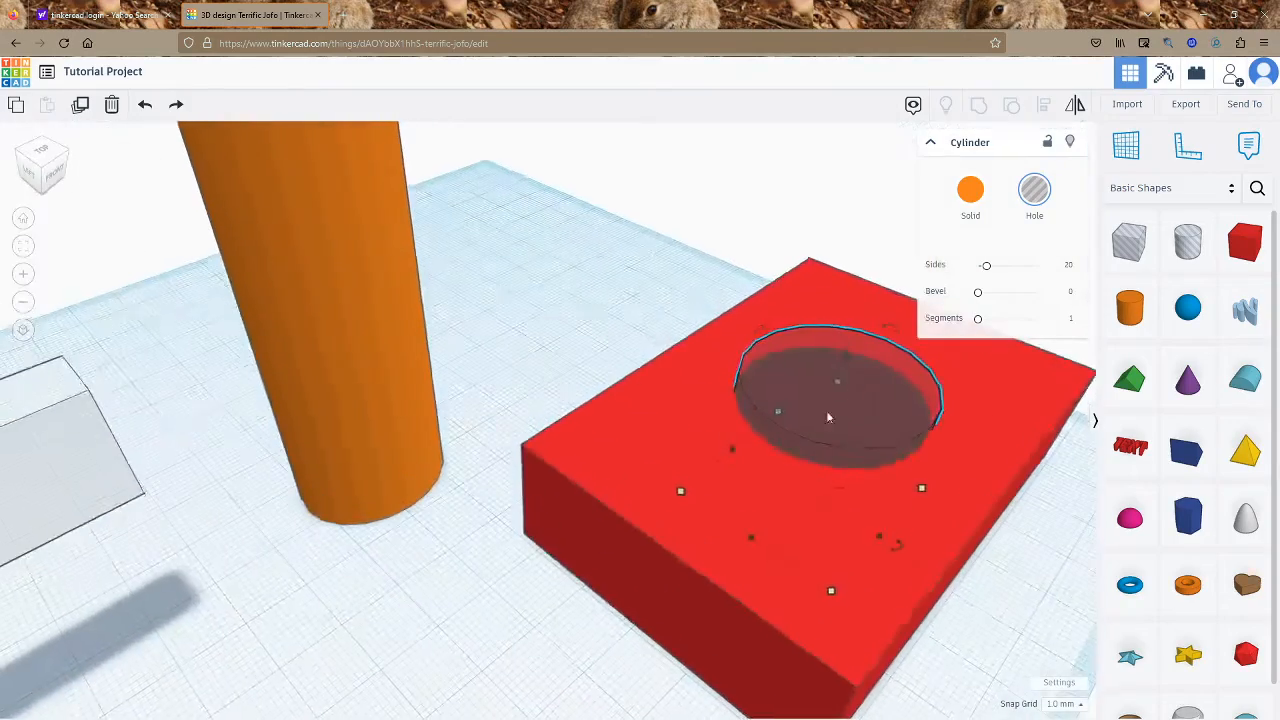
left_click_drag(847, 357, 850, 340)
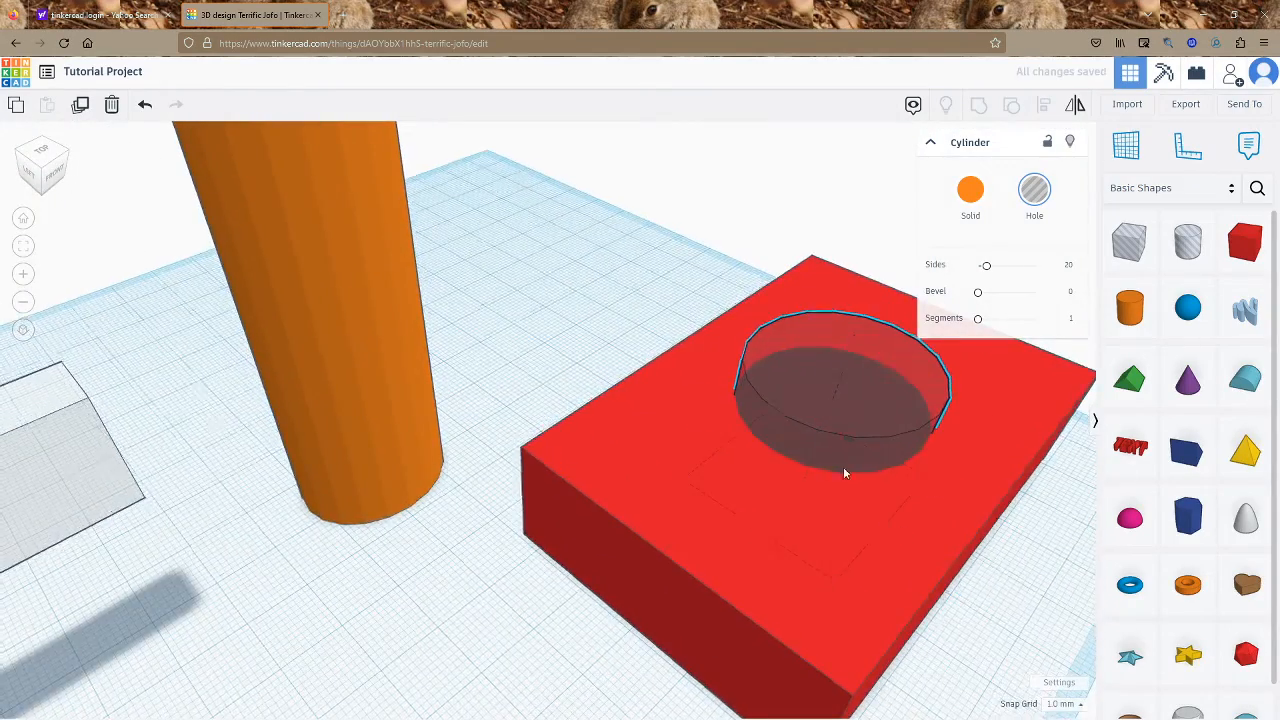
right_click_drag(844, 469, 665, 508)
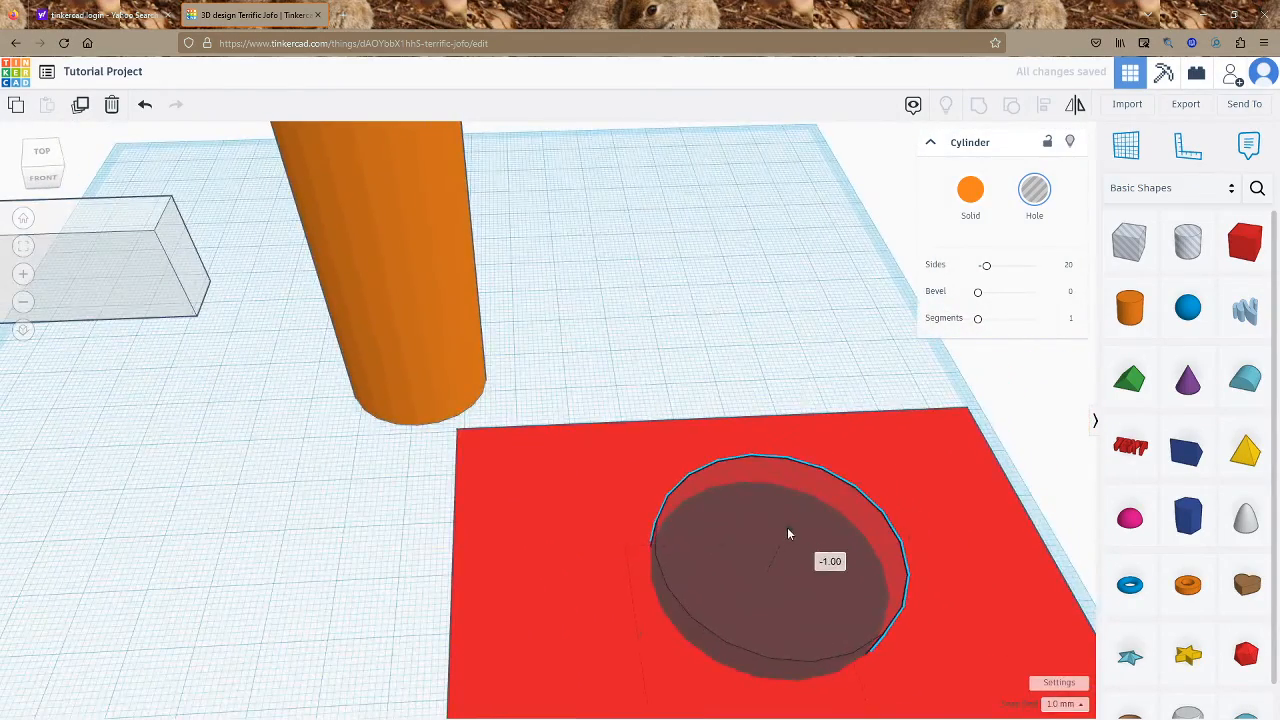
left_click_drag(782, 542, 782, 405)
right_click_drag(672, 523, 853, 379)
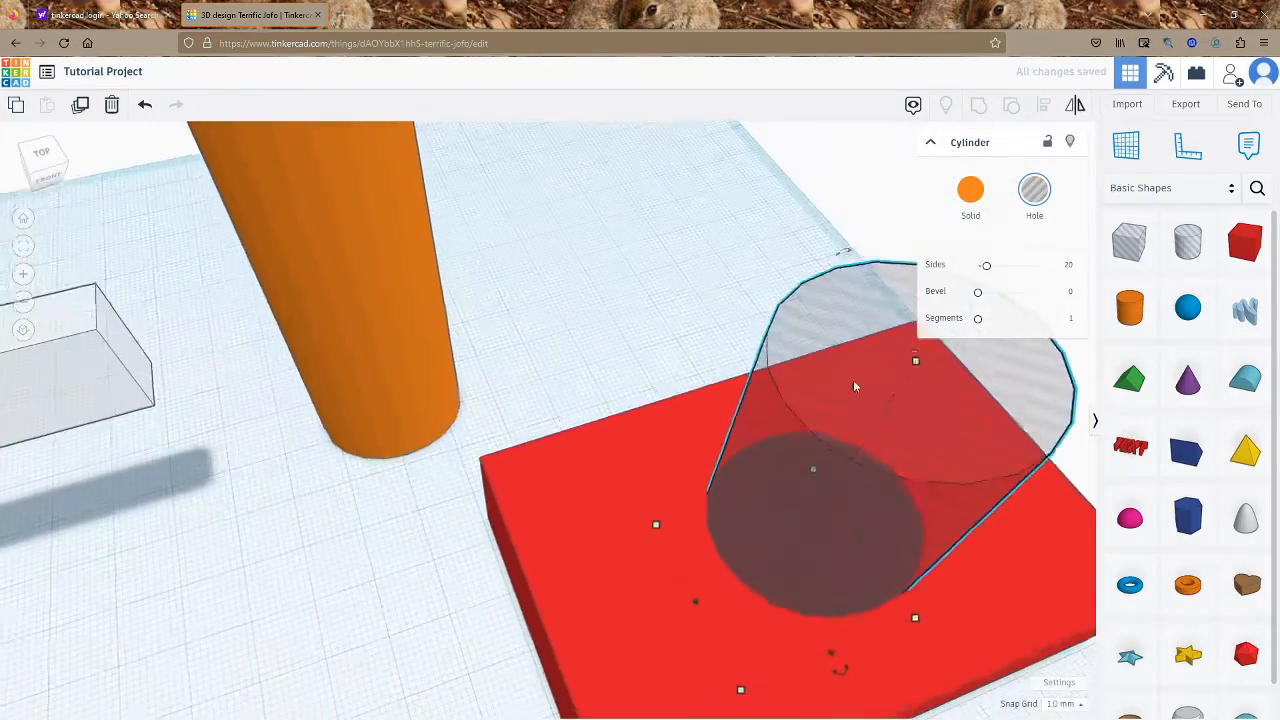
left_click_drag(853, 379, 852, 291)
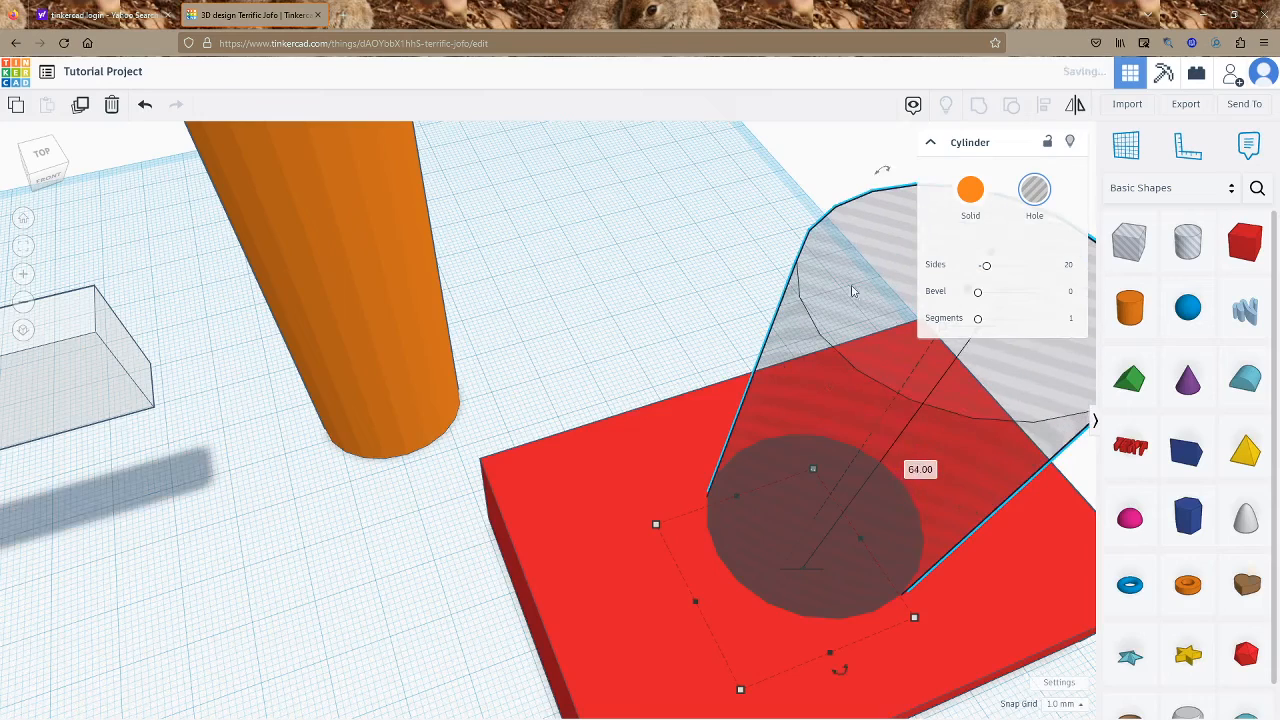
Group the red box and hole cylinder with Ctrl+G, then undo it
left_click_drag(790, 528, 788, 528)
key("ctrl+g")
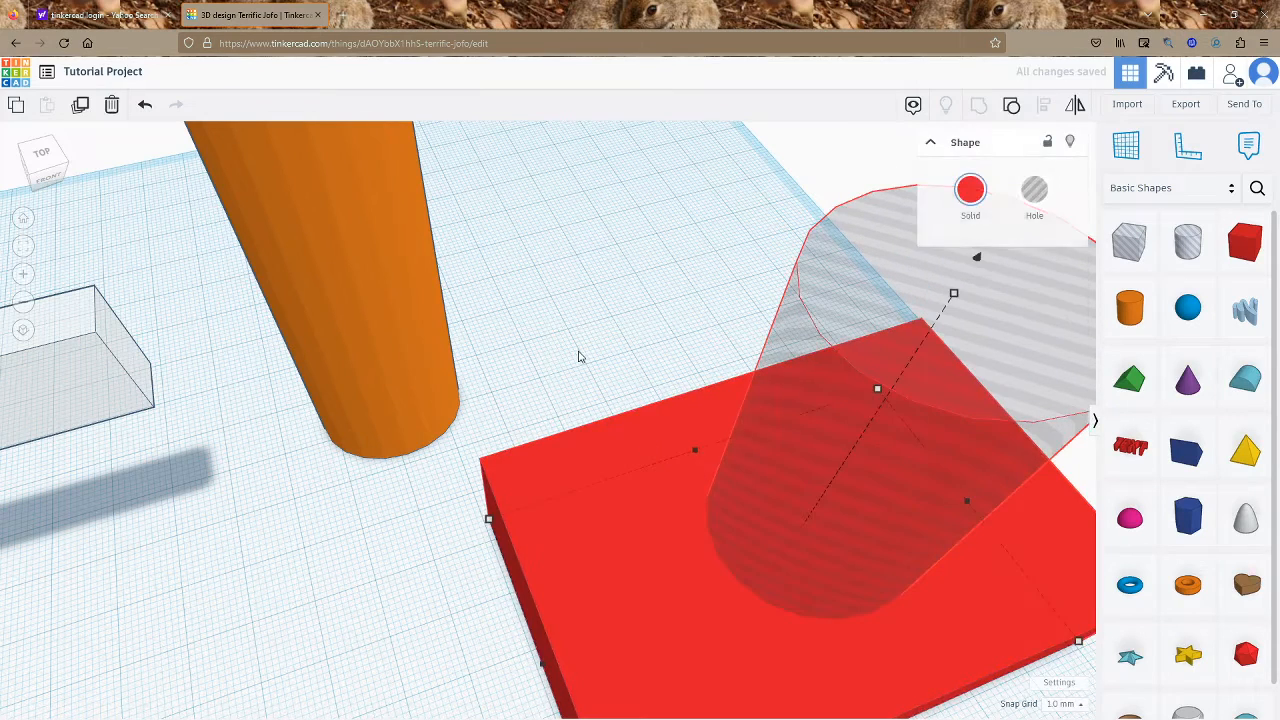
left_click(587, 360)
key("ctrl+z")
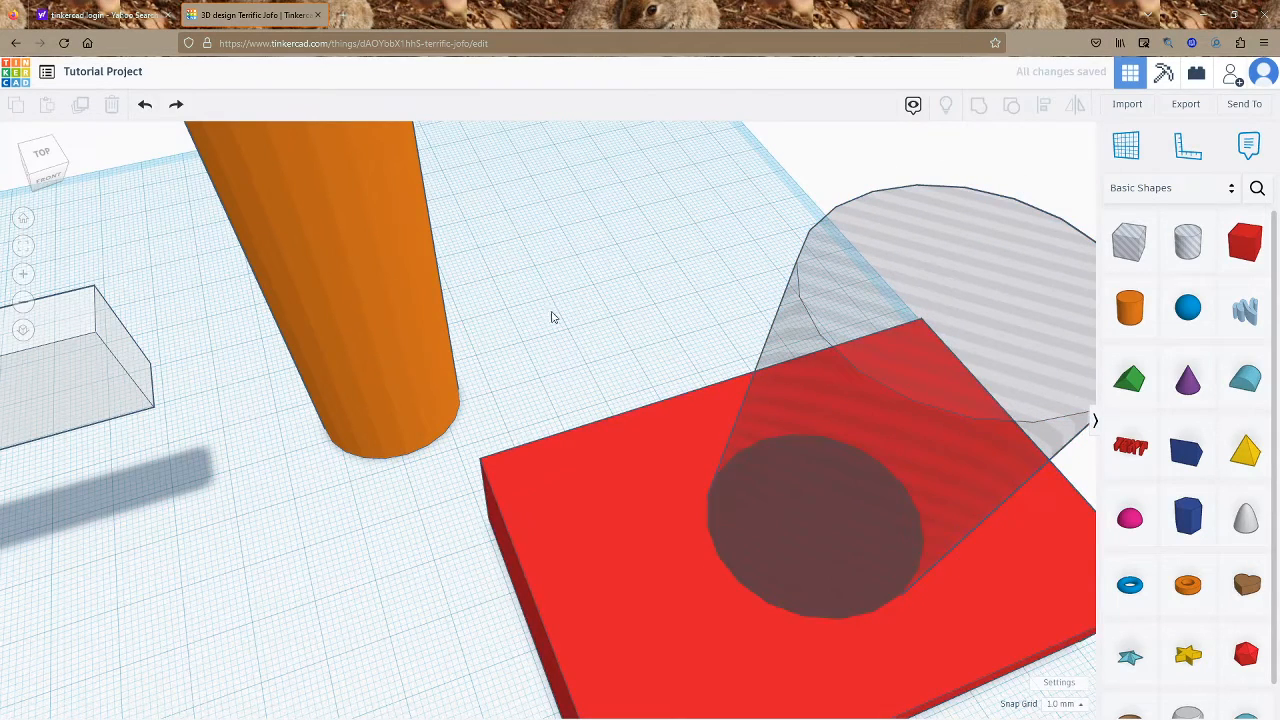
Lower the hole cylinder to the workplane and group it with the red box with Ctrl+G
left_click_drag(768, 529, 766, 526)
left_click(806, 486)
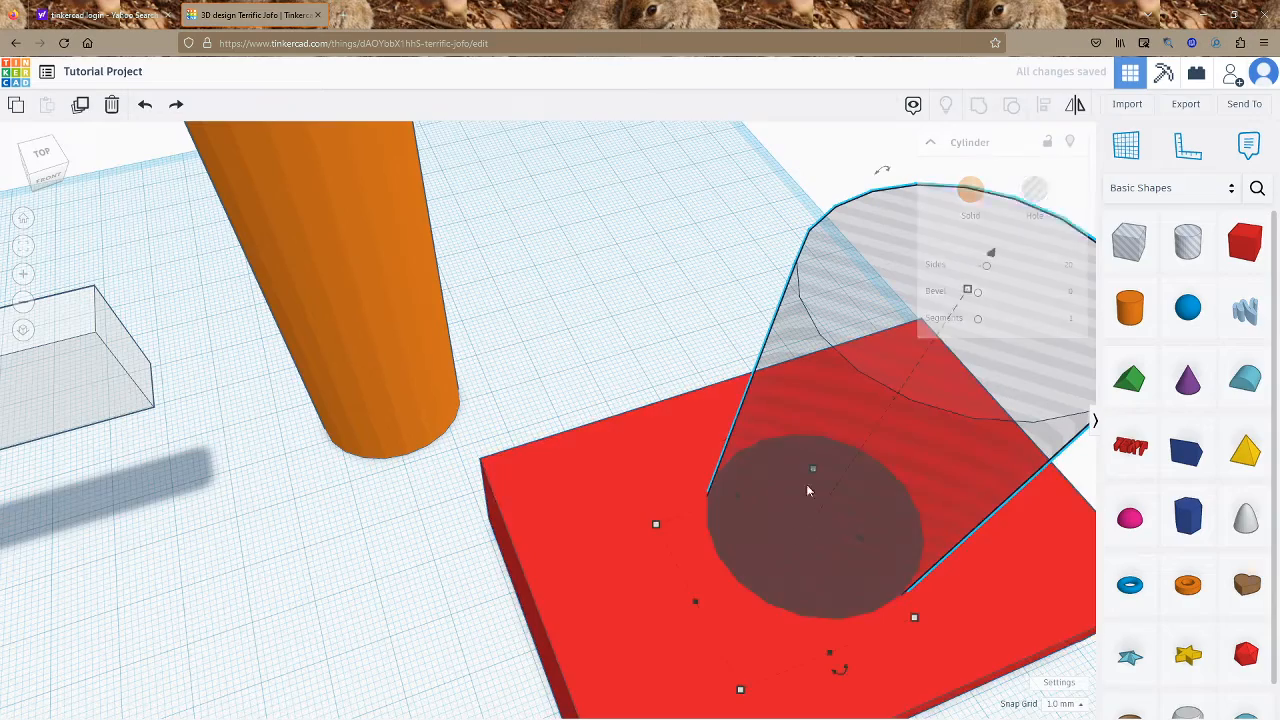
right_click_drag(698, 605, 831, 460)
left_click_drag(840, 466, 839, 457)
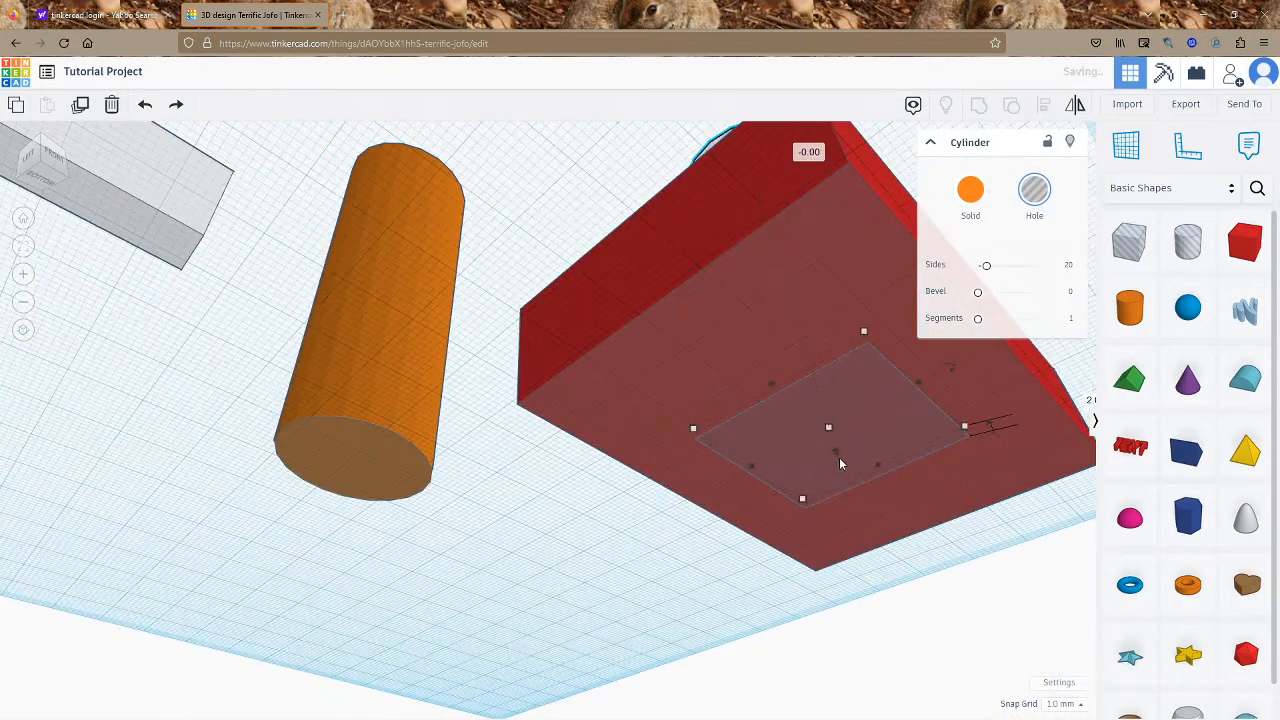
right_click_drag(839, 457, 750, 670)
left_click_drag(617, 398, 829, 569)
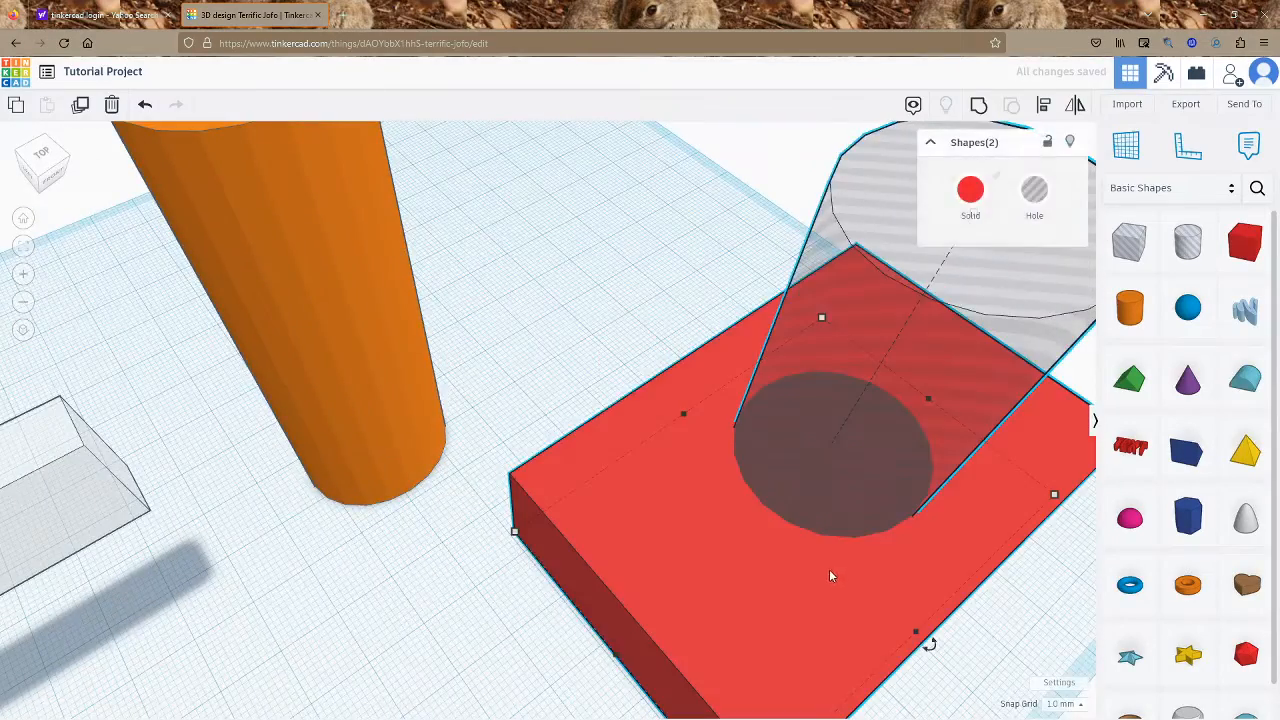
key("ctrl+g")
right_click_drag(790, 396, 811, 434)
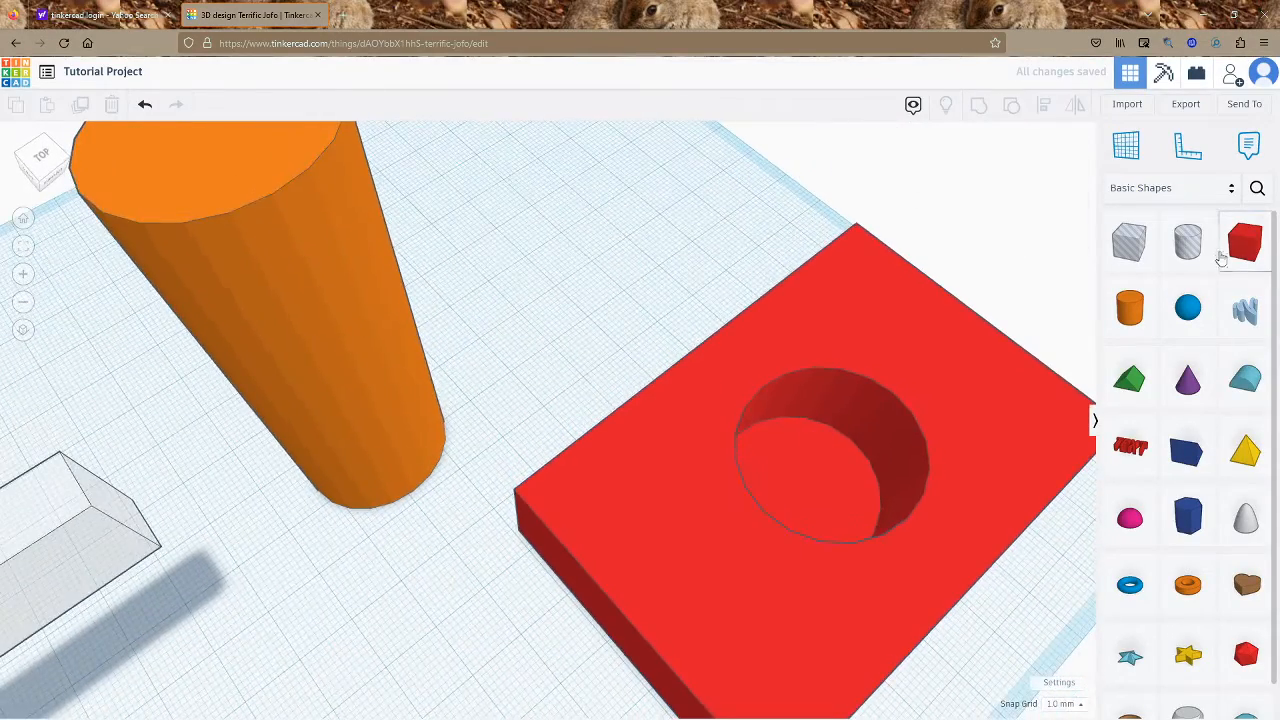
left_click_drag(1246, 247, 797, 515)
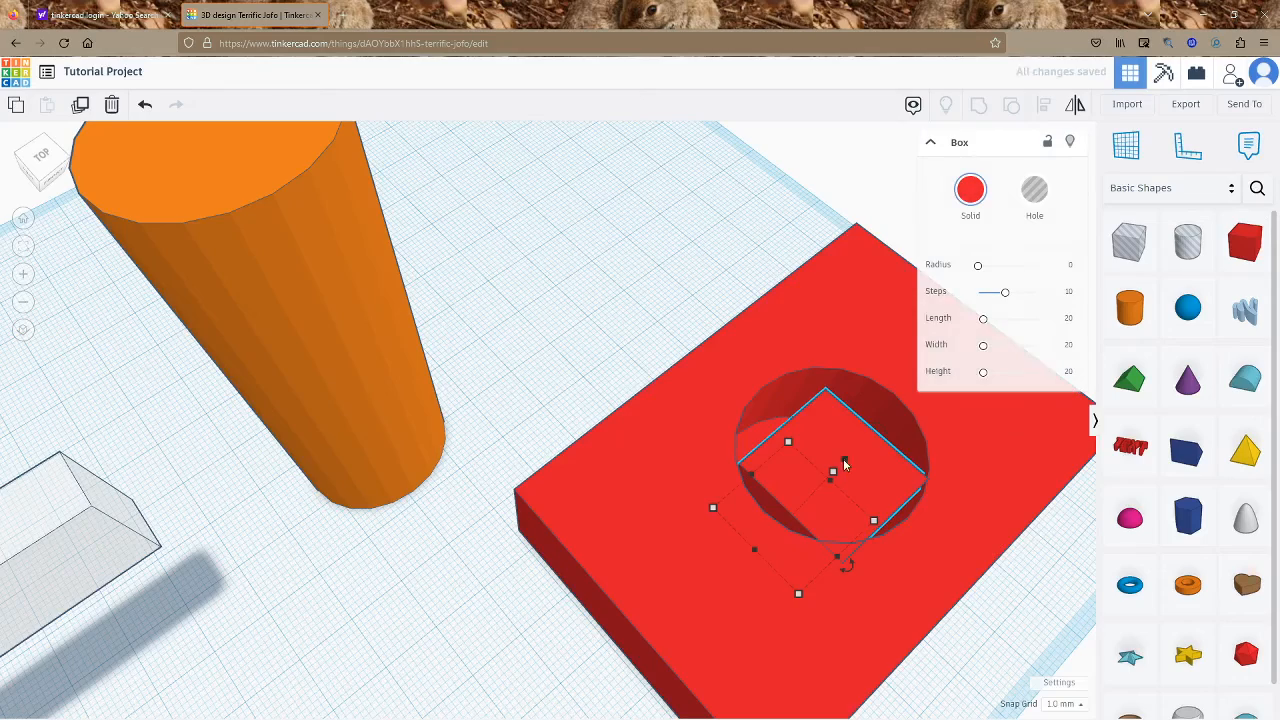
left_click_drag(846, 460, 957, 332)
left_click_drag(972, 544, 974, 547)
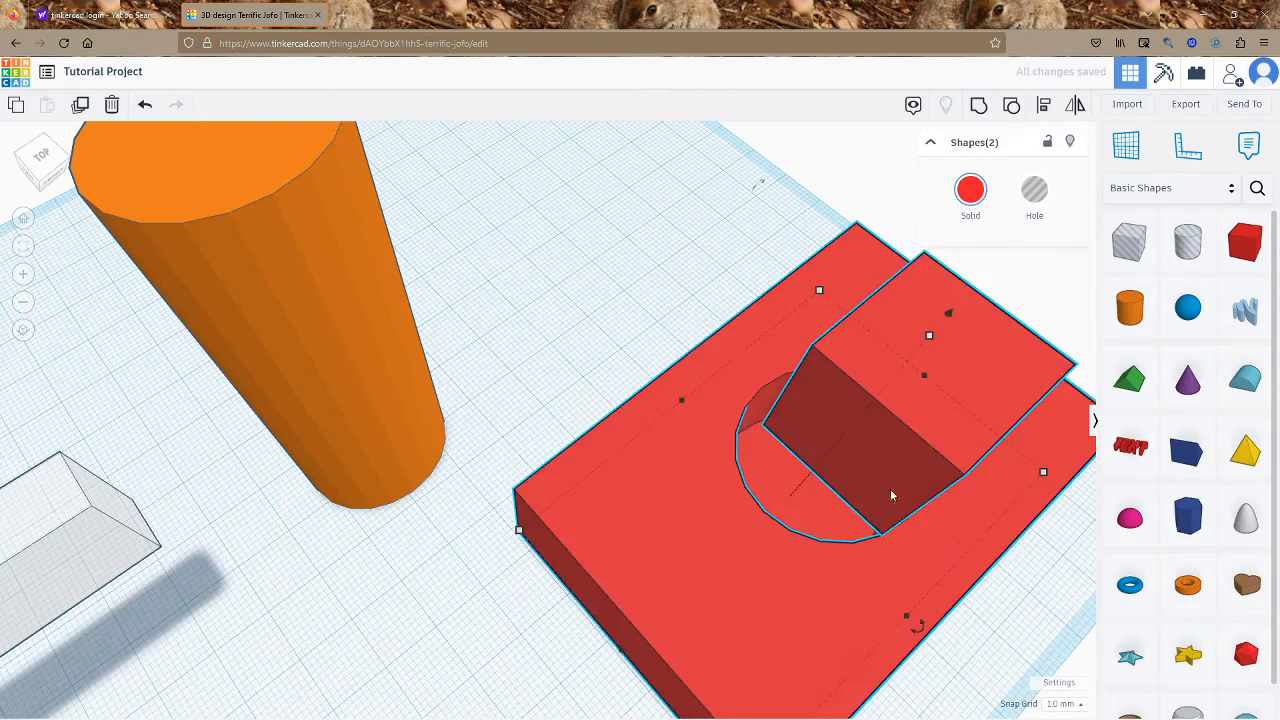
key("ctrl+z")
right_click_drag(650, 267, 682, 248)
left_click(885, 283)
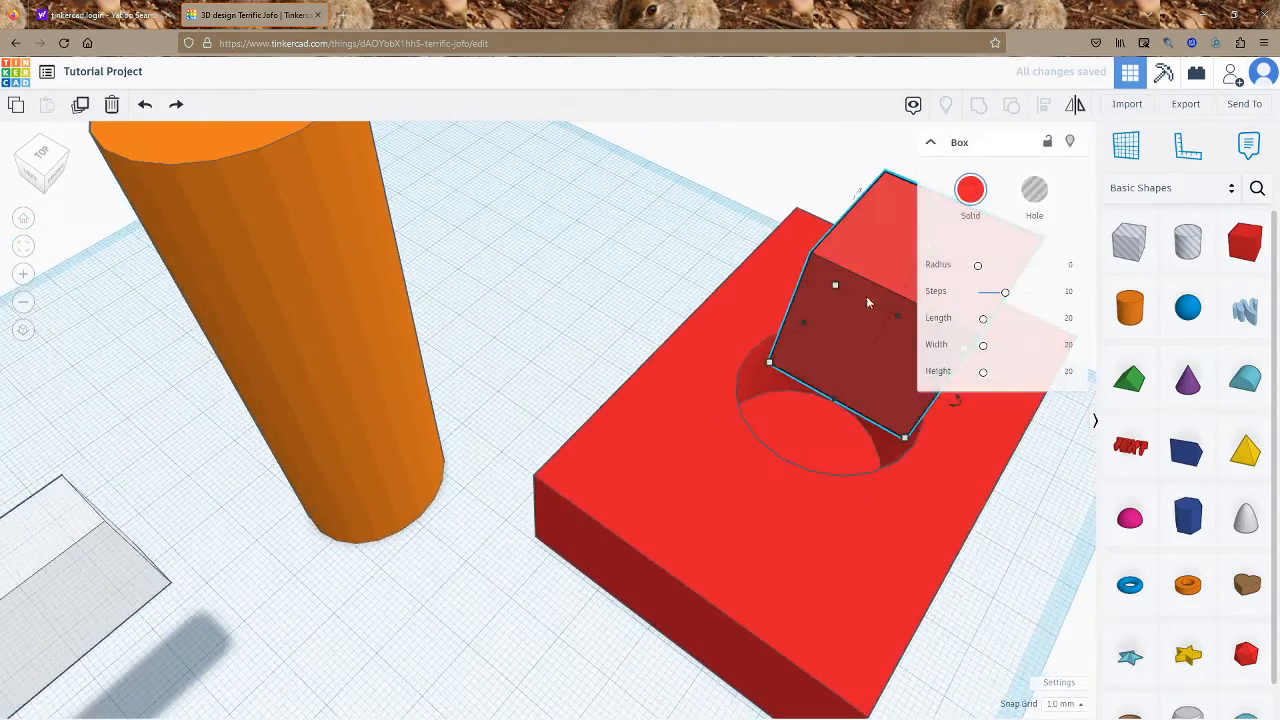
key("d")
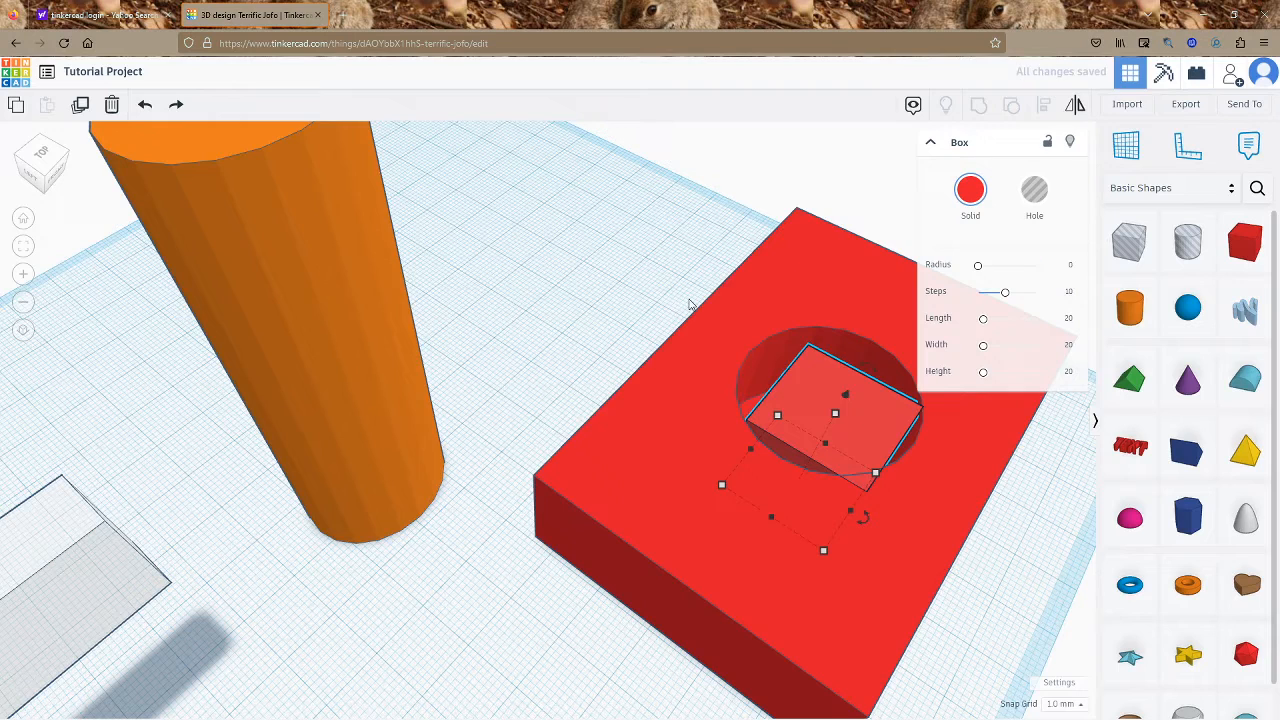
key("ctrl+z")
left_click_drag(854, 497, 857, 500)
key("ctrl+g")
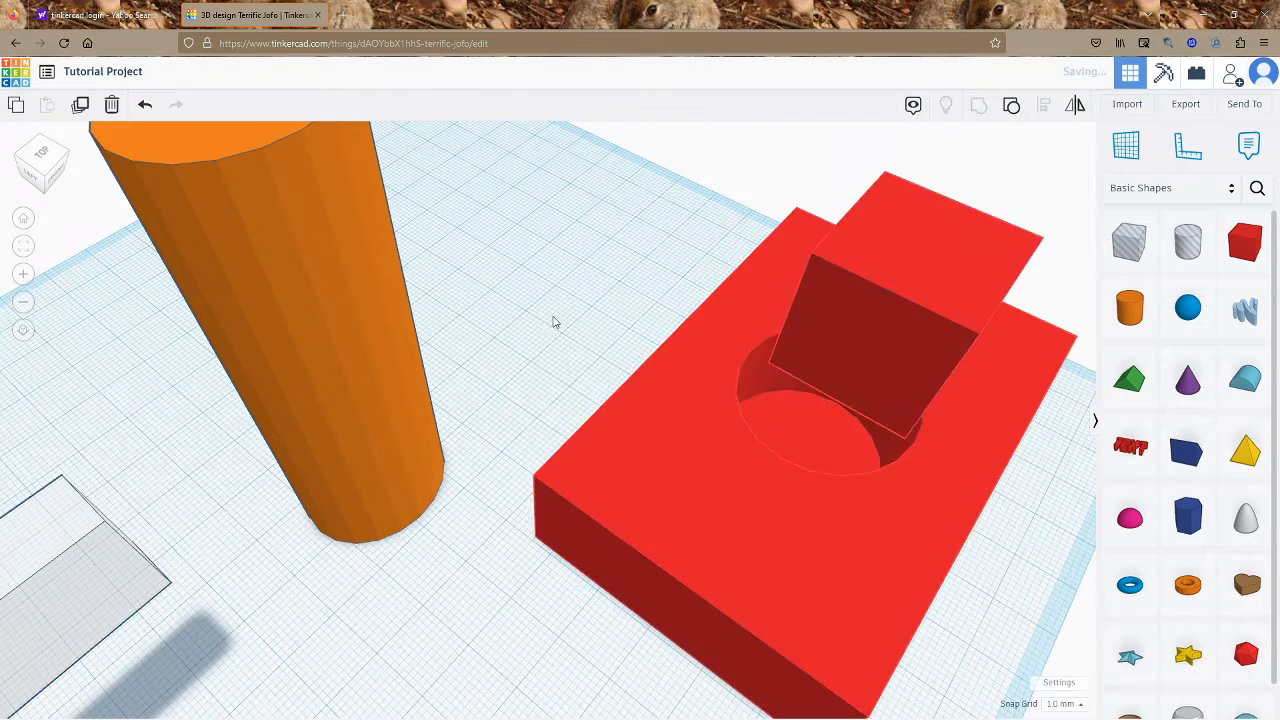
left_click(554, 322)
left_click(788, 434)
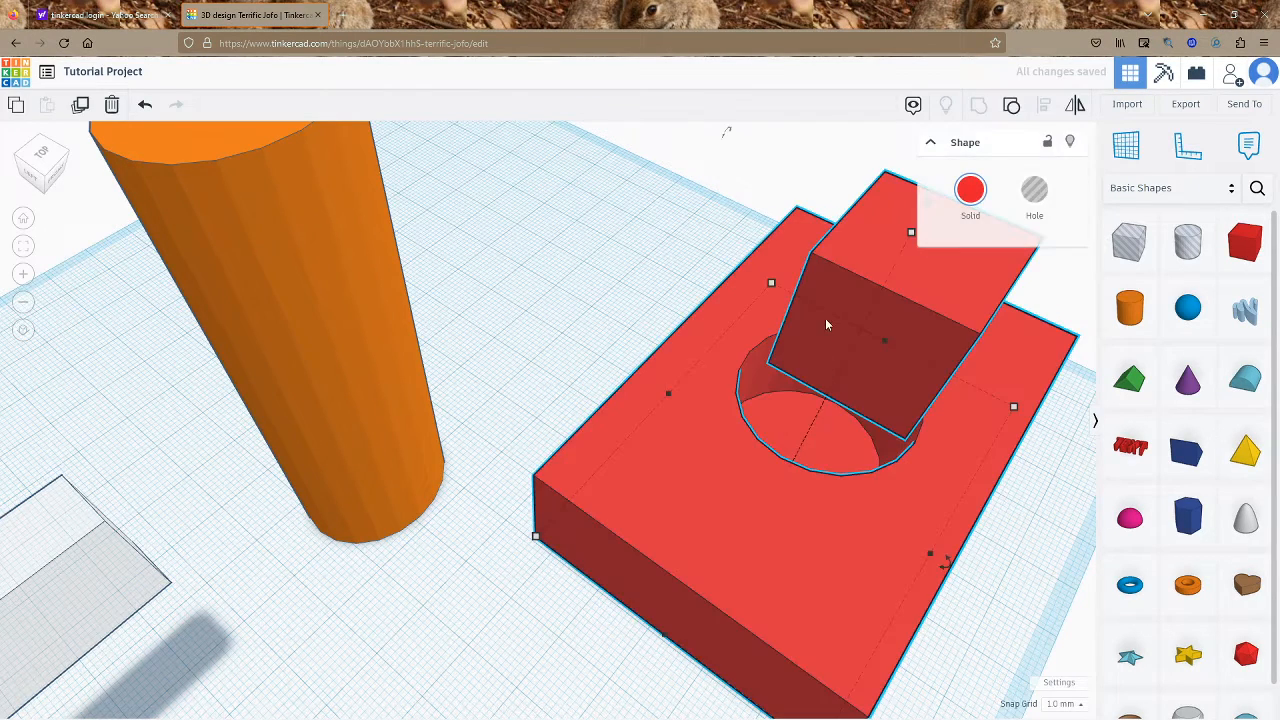
left_click(566, 270)
left_click(883, 313)
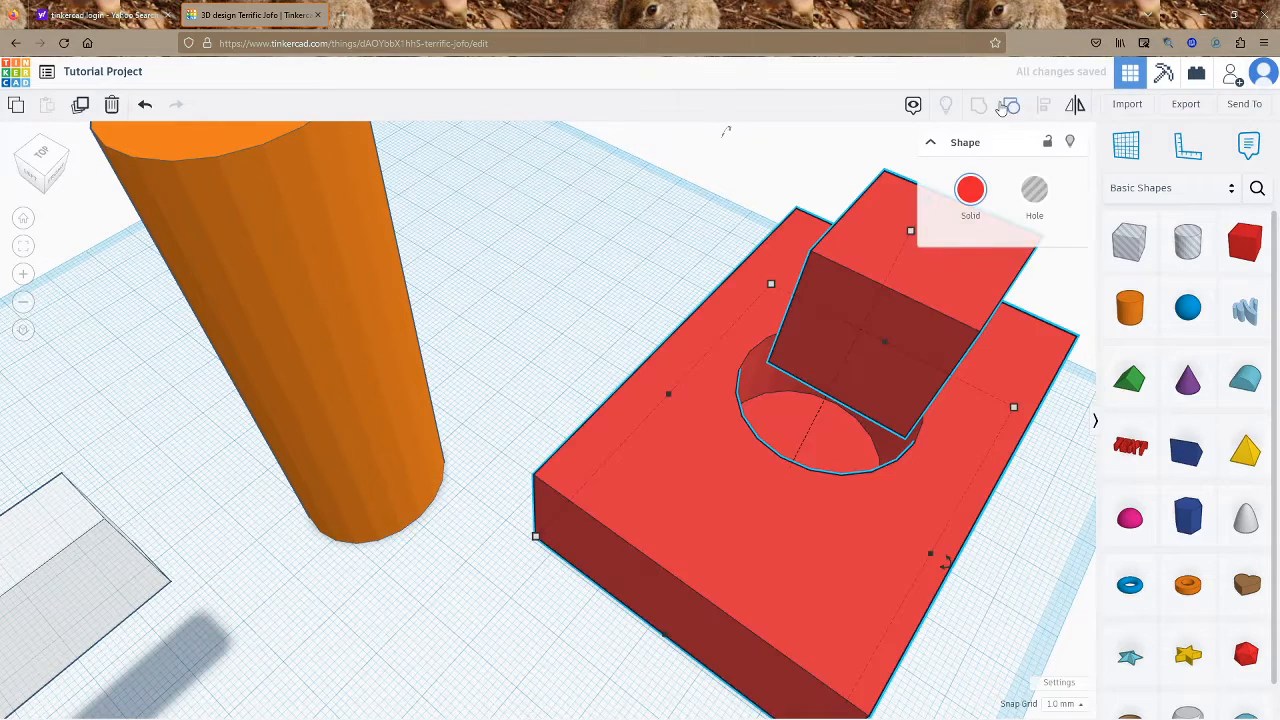
left_click(1008, 105)
left_click(902, 295)
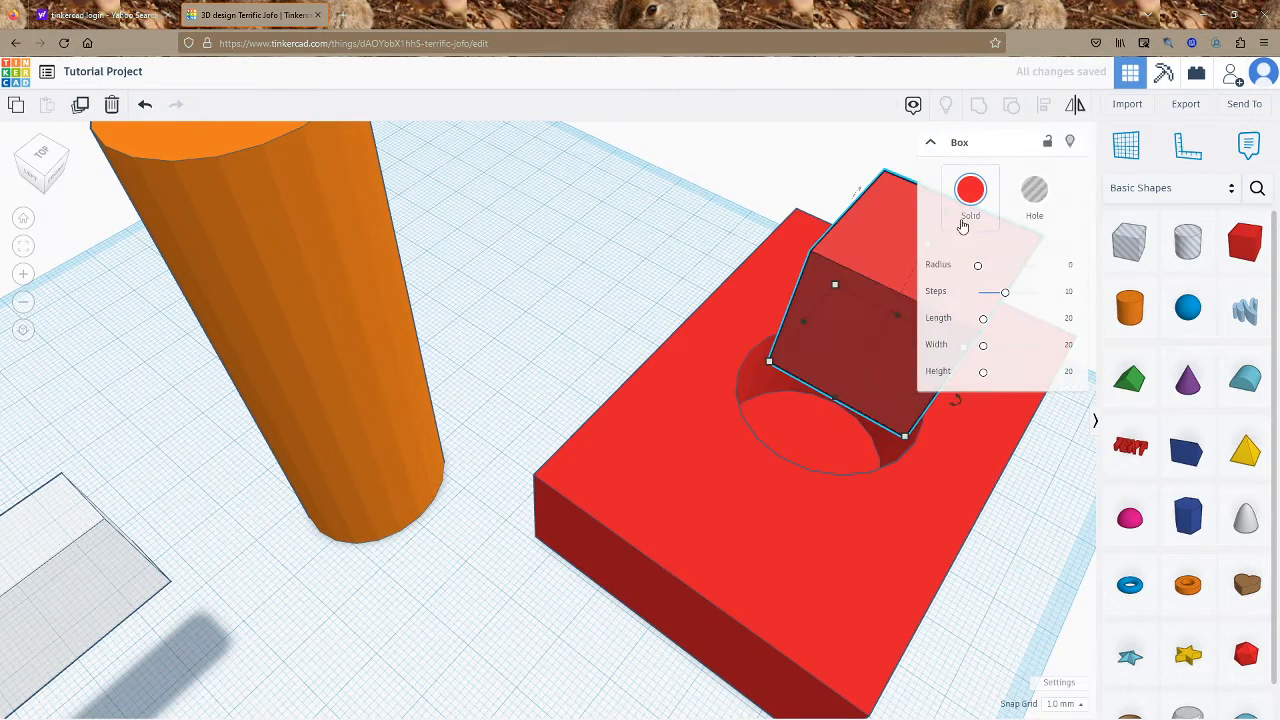
left_click(114, 106)
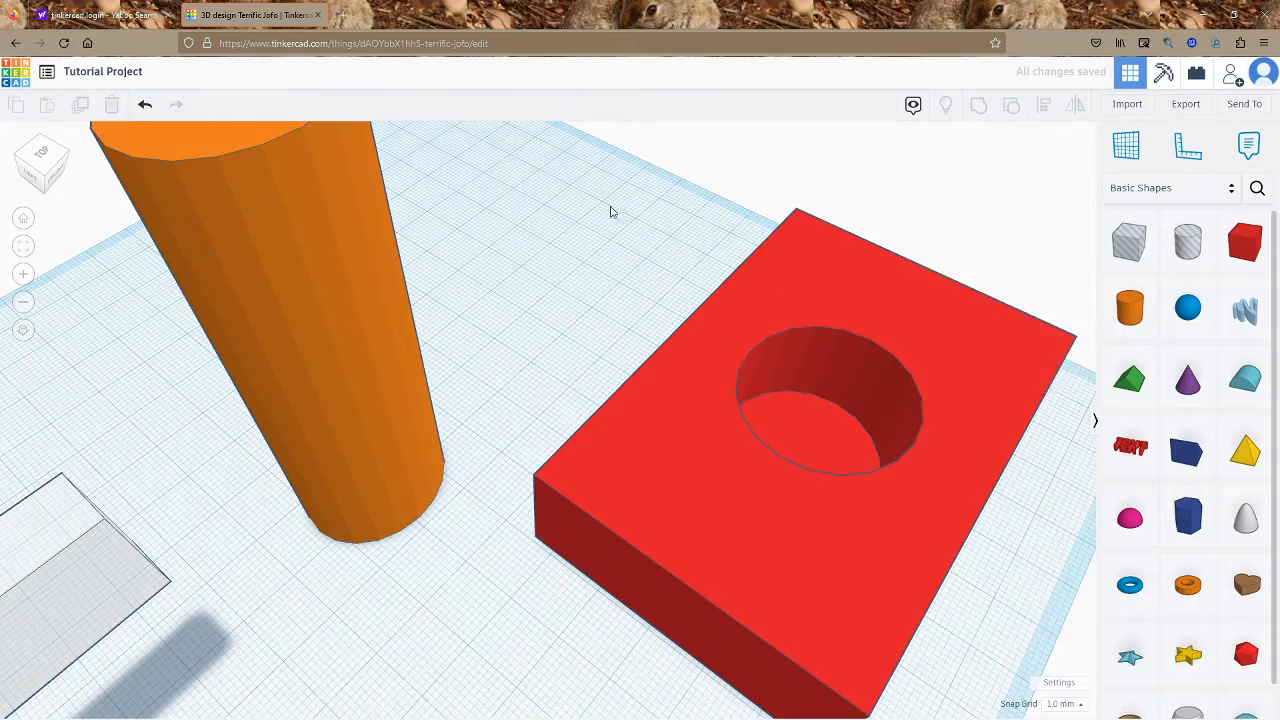
right_click_drag(609, 209, 473, 415)
Drop a Ring beside the red box, thicken its profile, and colour it dark green
scroll(534, 377, "down", 6)
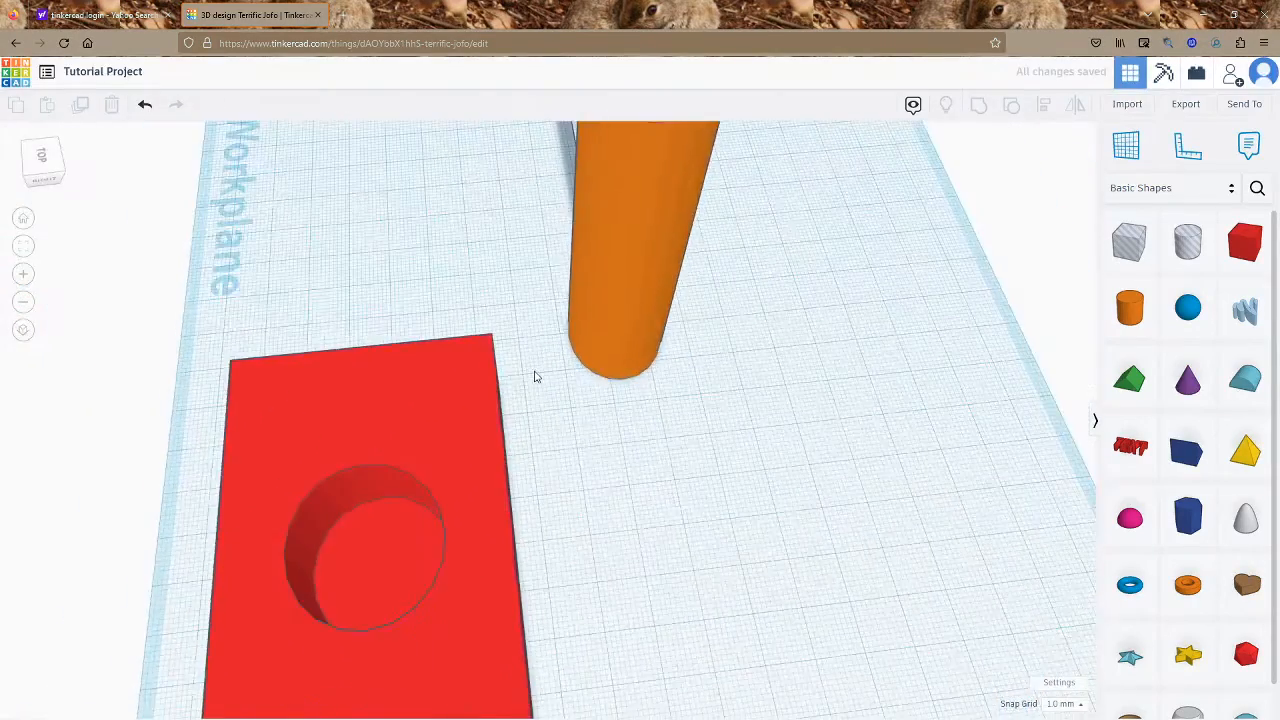
scroll(1257, 623, "down", 2)
scroll(1226, 668, "up", 2)
scroll(1228, 672, "down", 1)
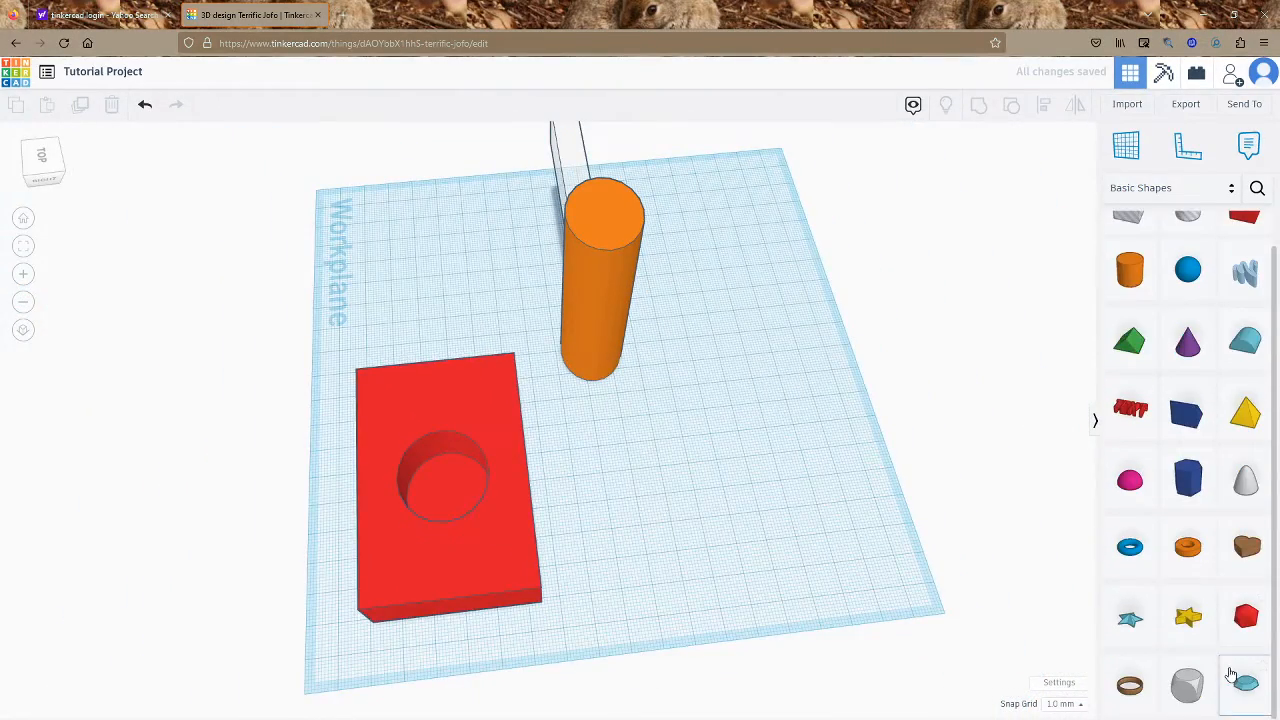
left_click_drag(1081, 604, 763, 437)
right_click_drag(965, 495, 997, 370)
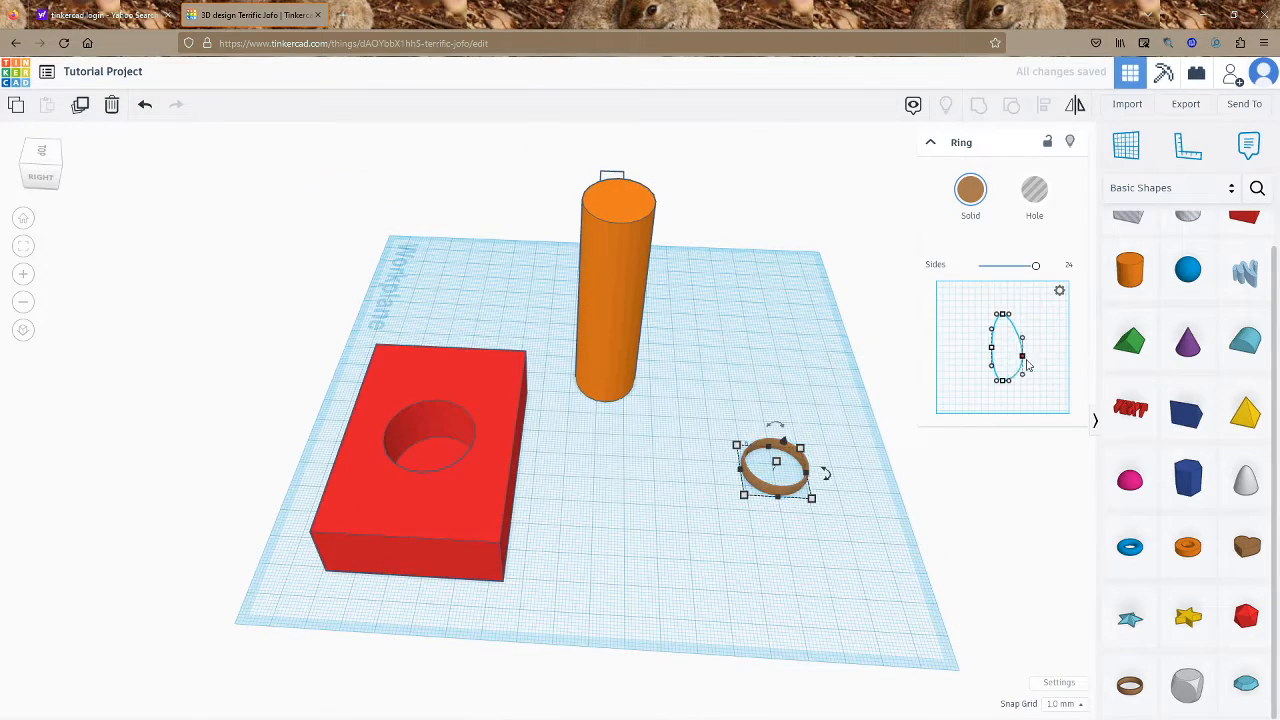
left_click_drag(1027, 366, 1042, 343)
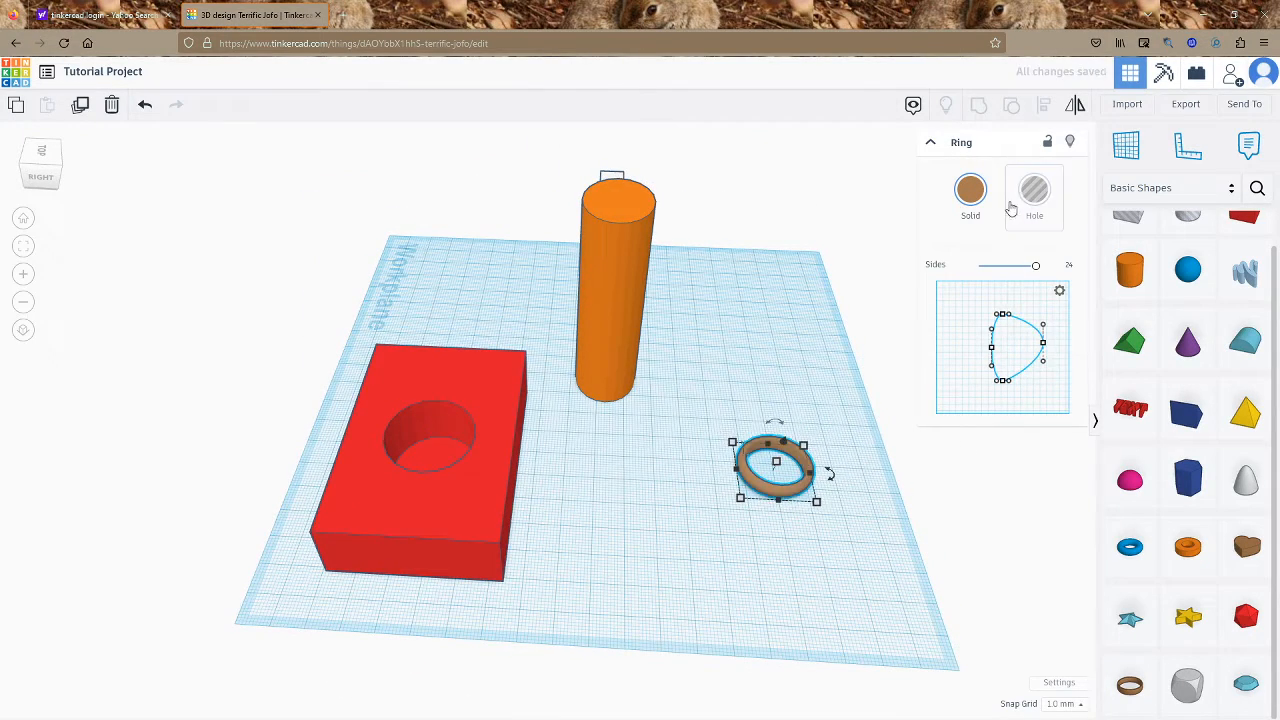
left_click(972, 195)
left_click(1027, 336)
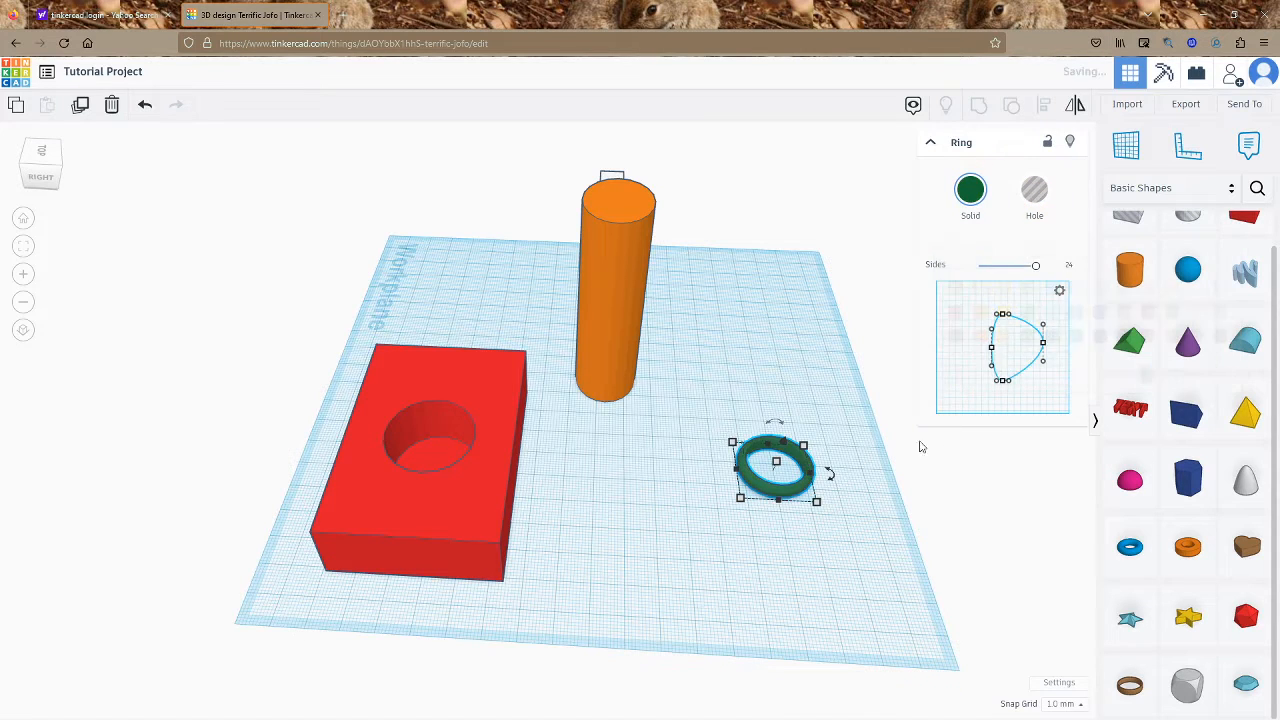
left_click(627, 511)
Add an orange cylinder, a blue sphere and a dark blue wedge, then group them
left_click_drag(898, 320, 763, 351)
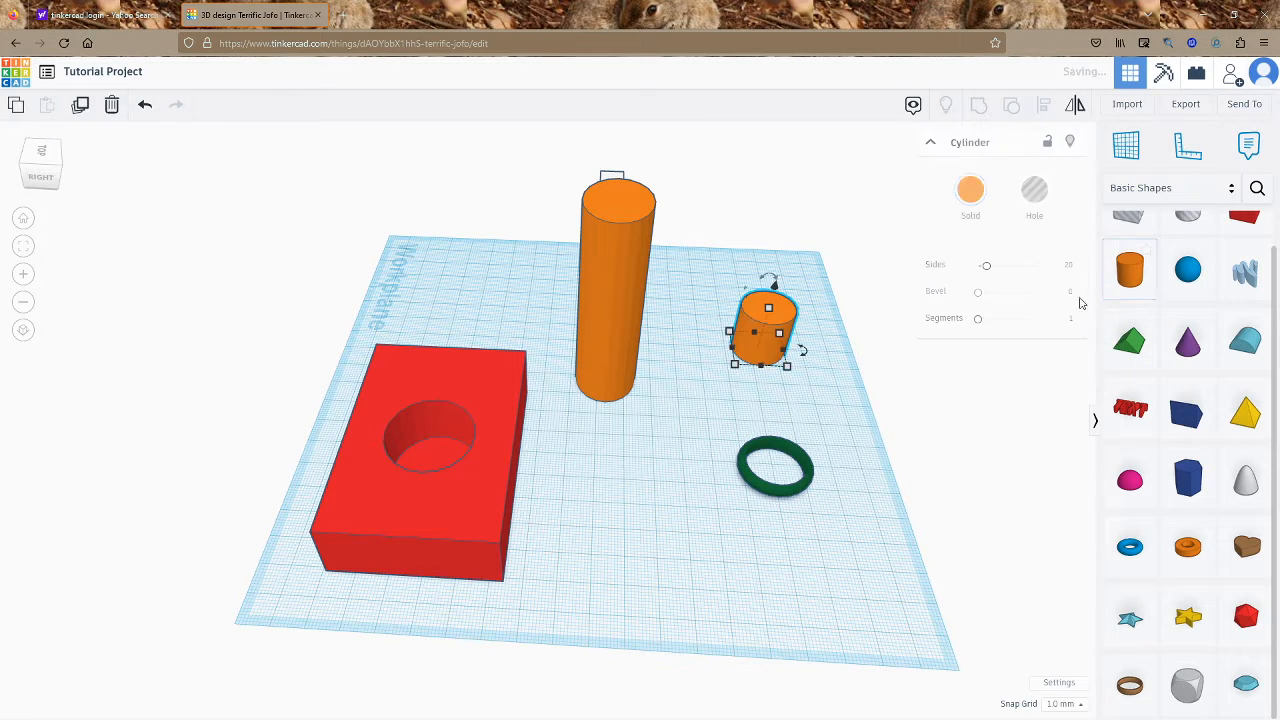
left_click_drag(1186, 271, 753, 374)
left_click_drag(1186, 413, 826, 352)
left_click_drag(845, 261, 689, 371)
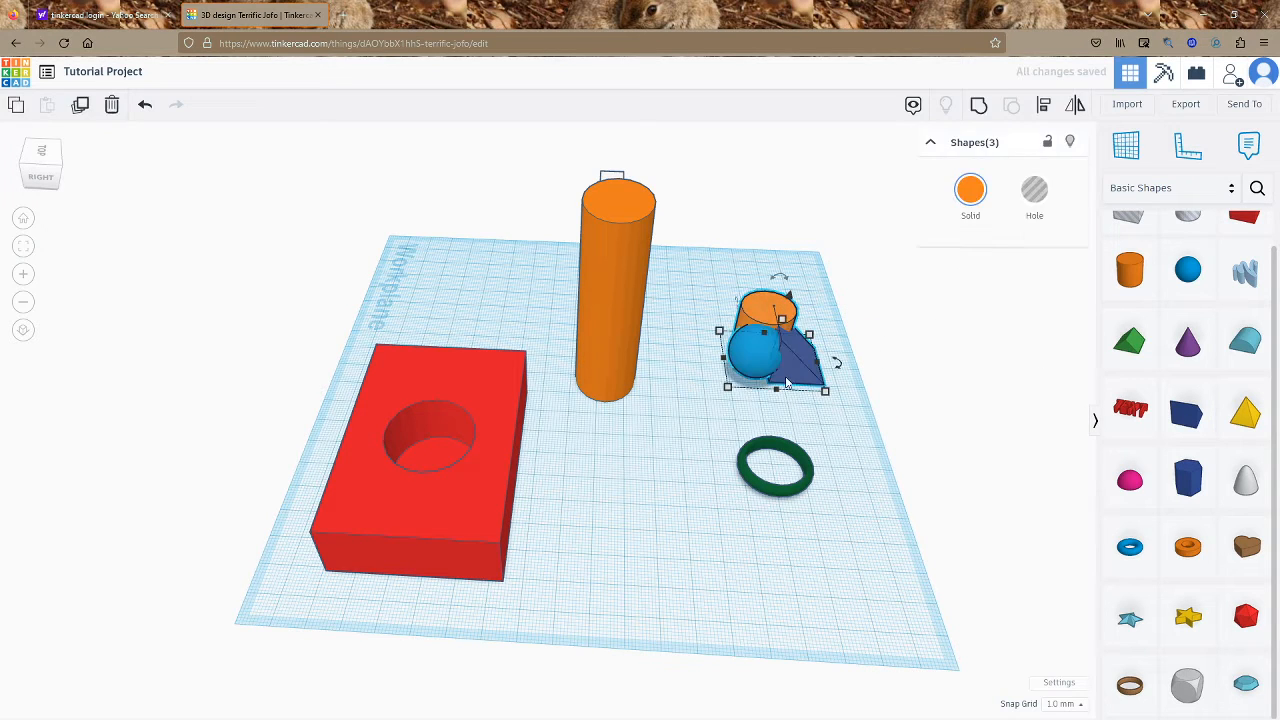
key("ctrl+g")
Turn on Multicolor for the group so each shape shows its original colour
left_click(800, 295)
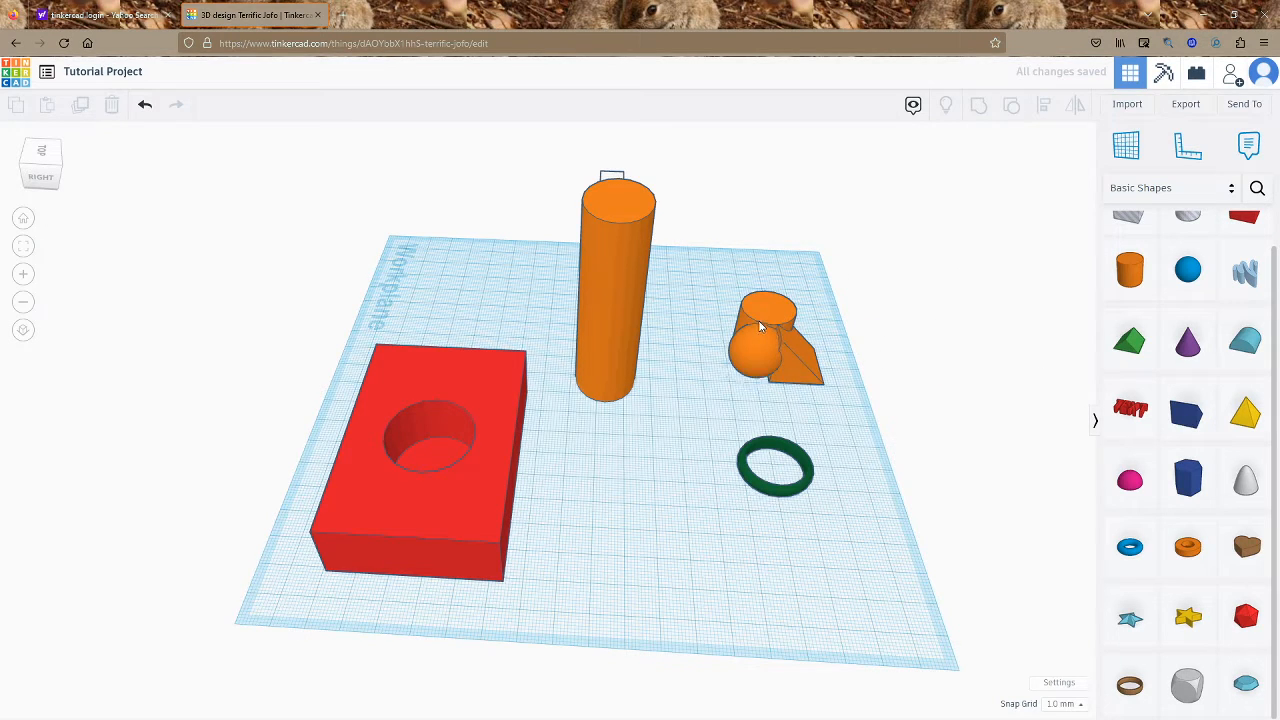
left_click(760, 326)
left_click(967, 207)
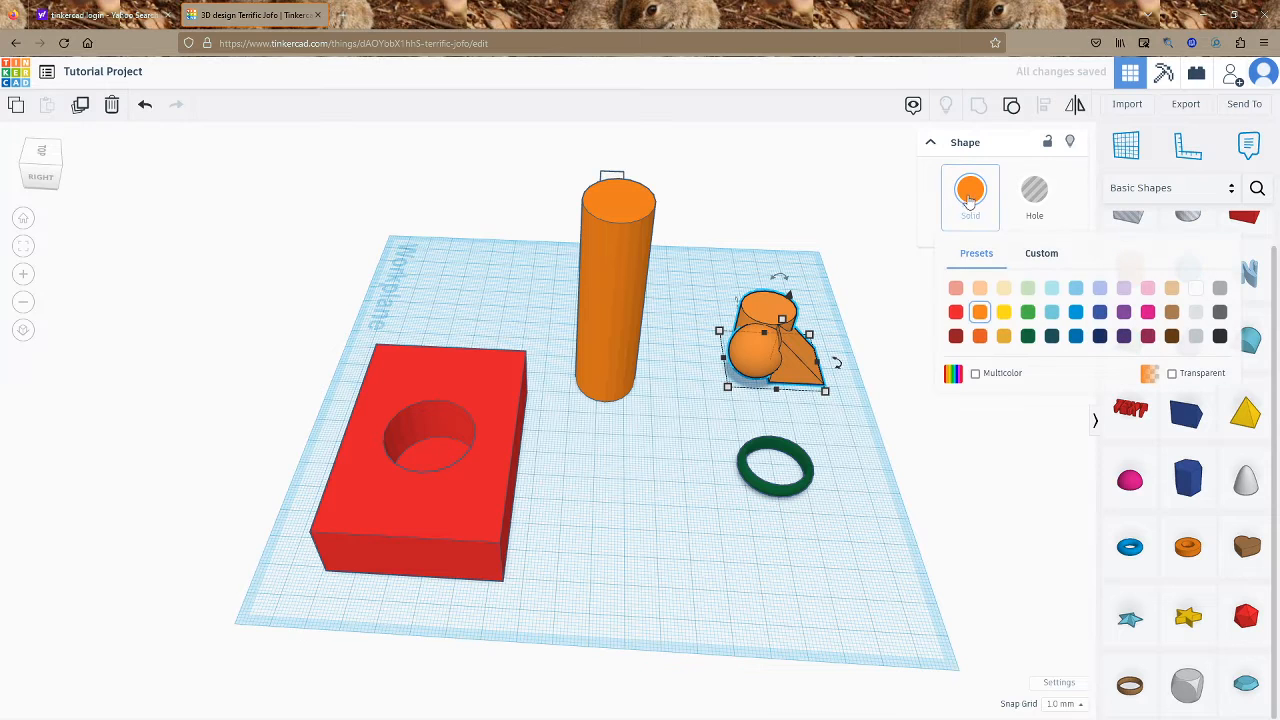
left_click(976, 374)
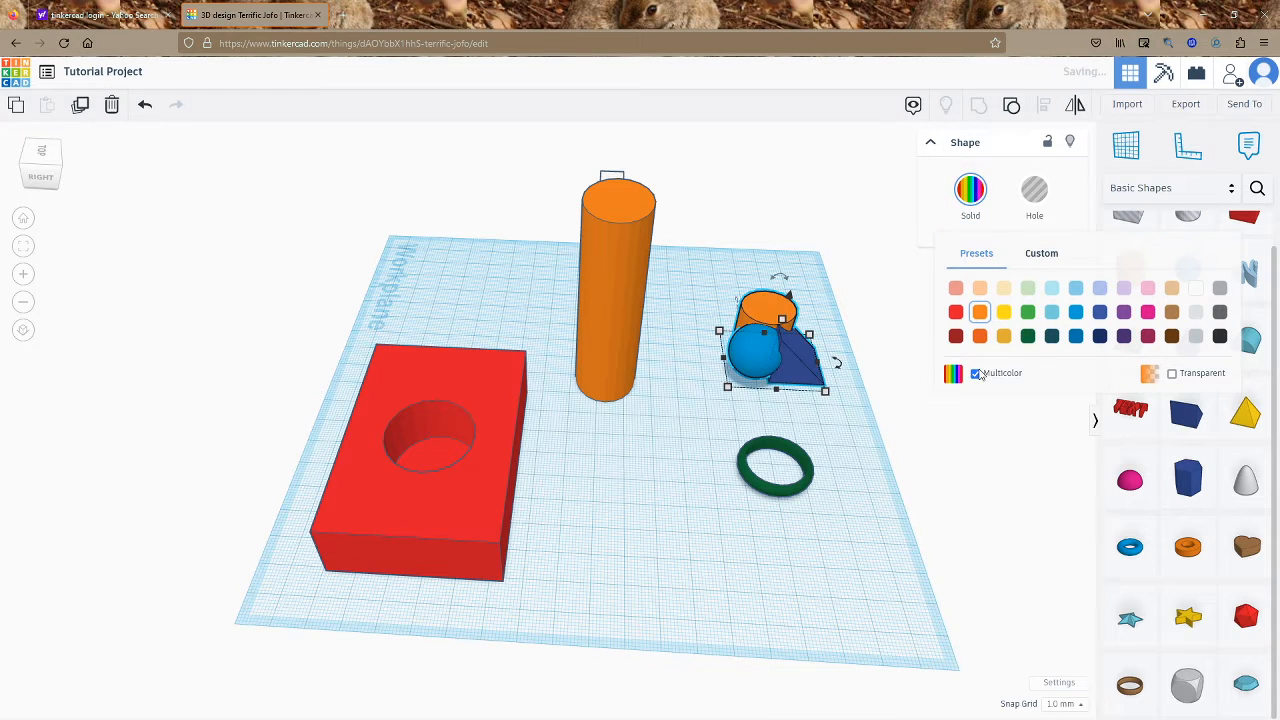
left_click(891, 388)
scroll(749, 286, "up", 2)
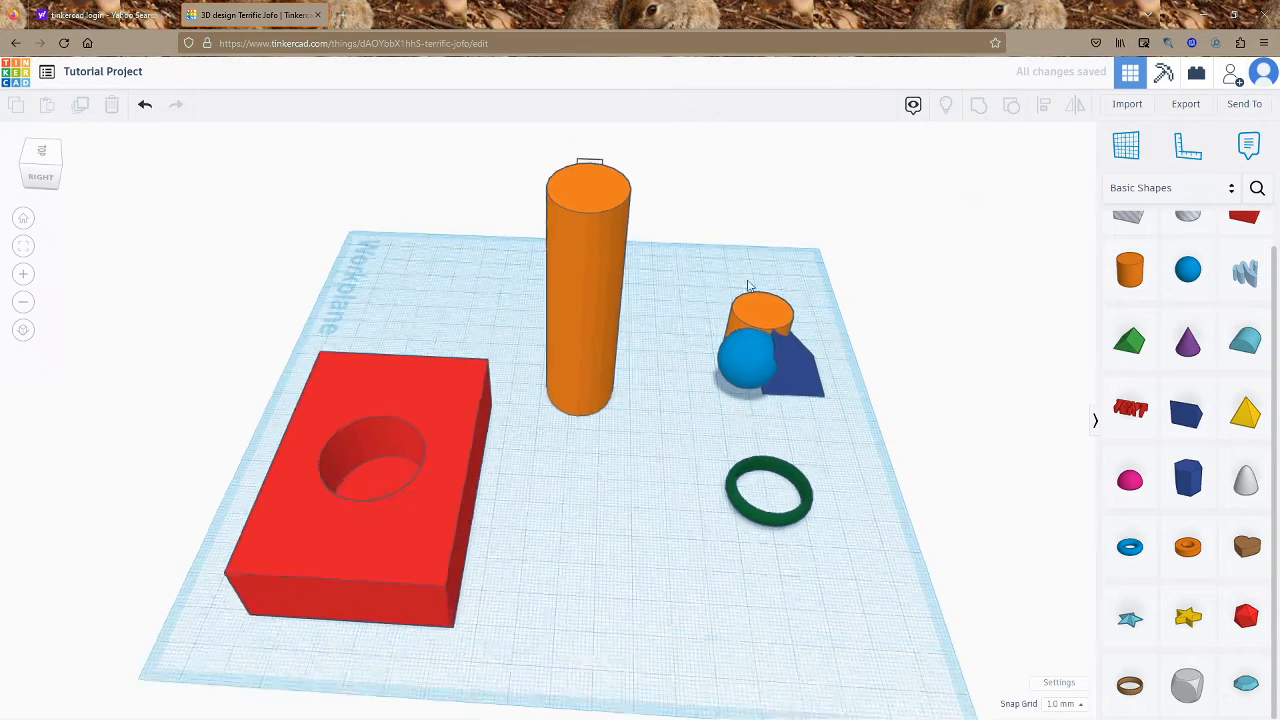
Add a small red box and place it against the transparent box hole
scroll(428, 500, "down", 1)
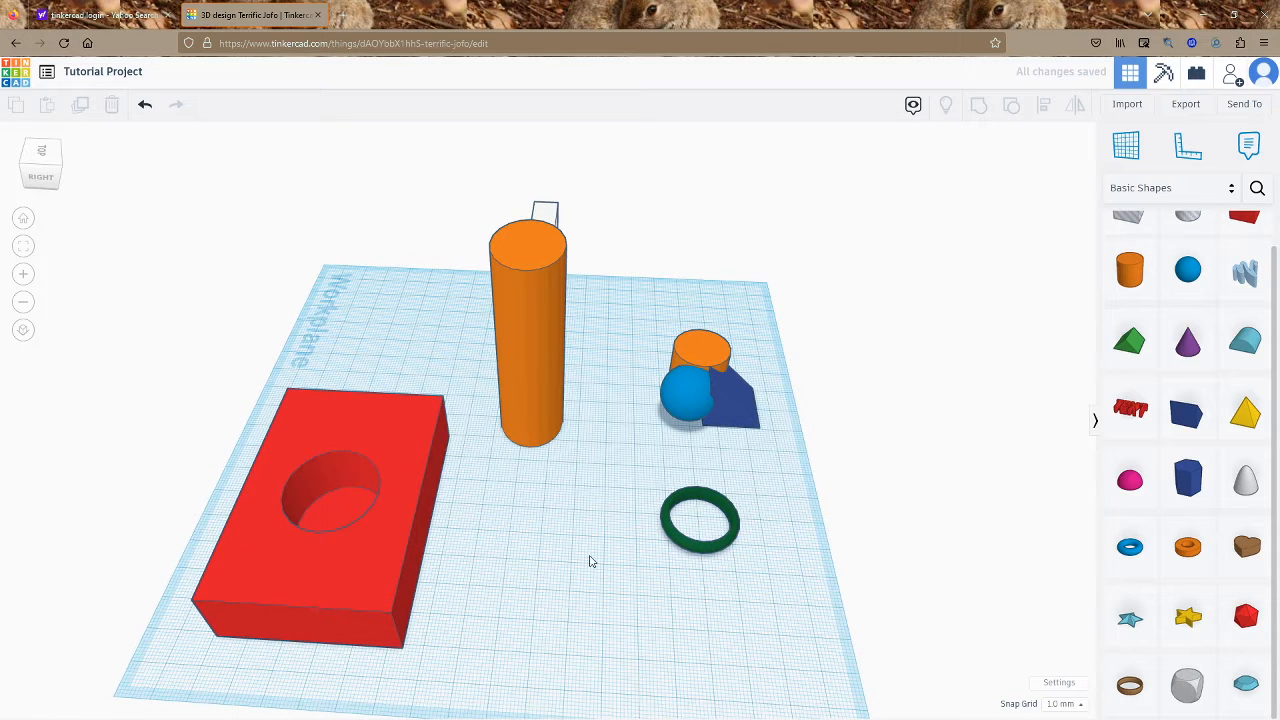
left_click_drag(1256, 232, 546, 612)
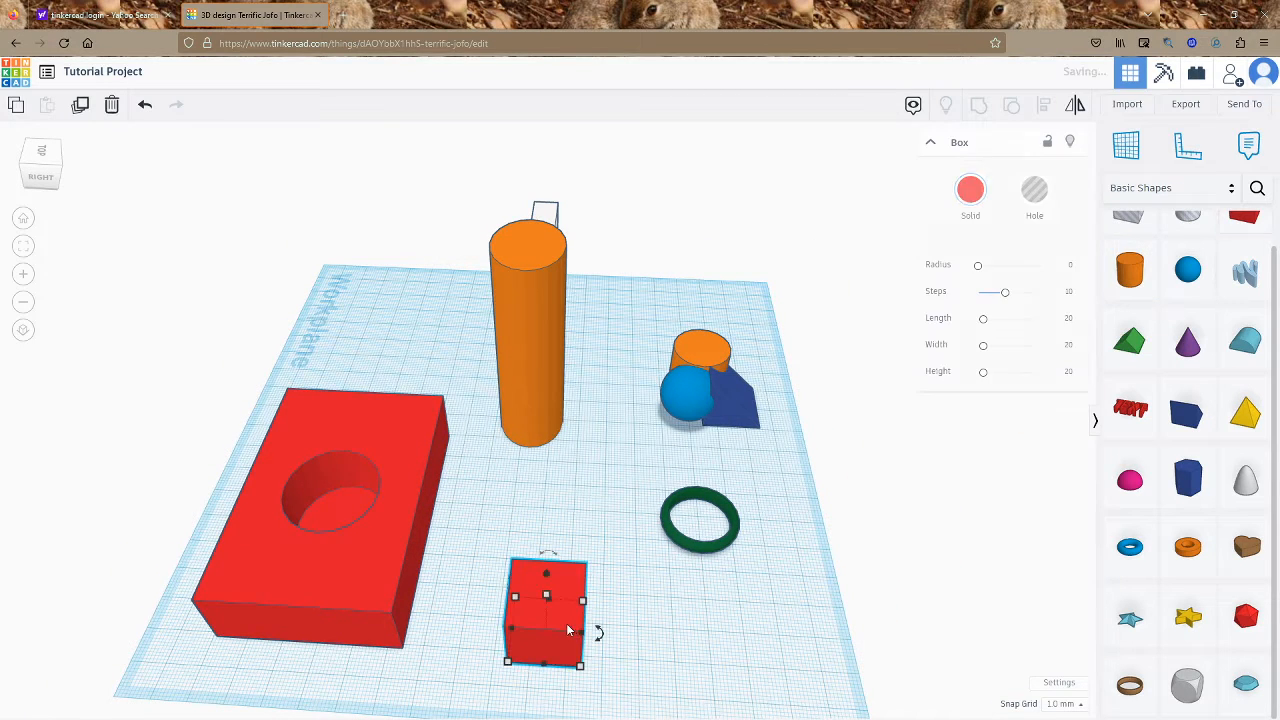
left_click(698, 293)
right_click_drag(698, 293, 265, 473)
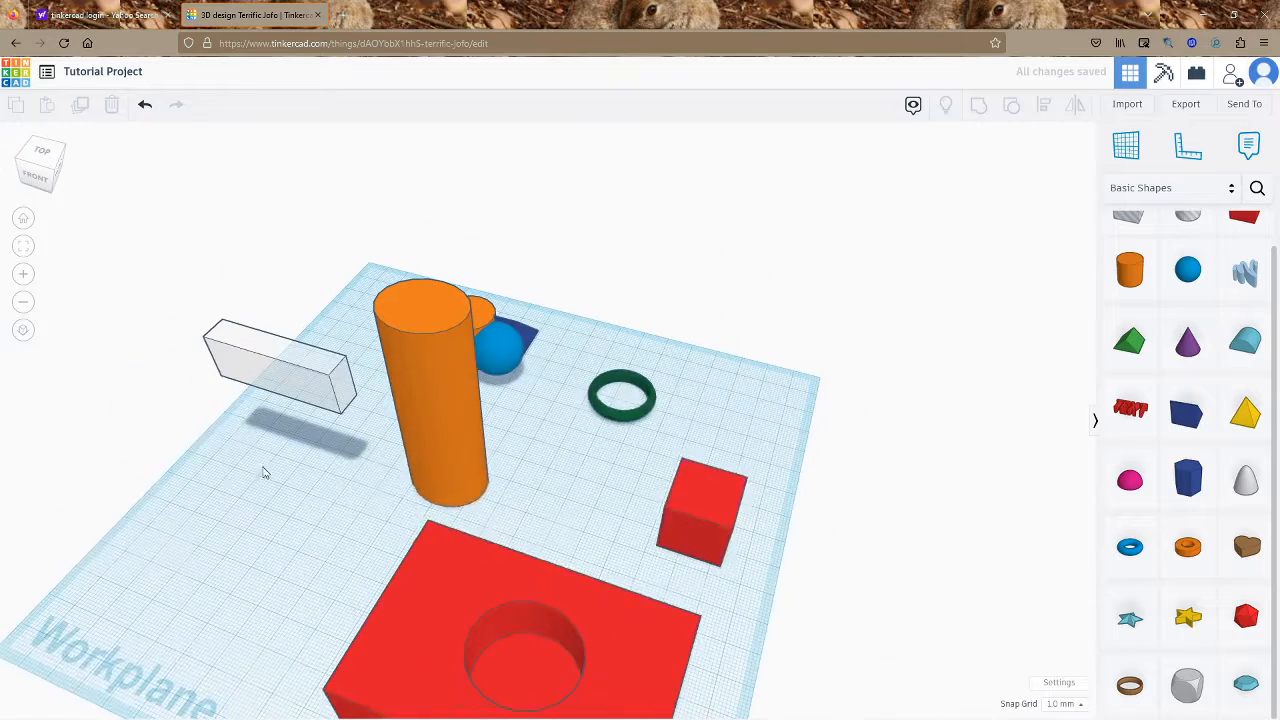
left_click_drag(698, 541, 260, 365)
left_click(177, 526)
Group the red and transparent boxes and toggle the group's Multicolor setting
mouse_move(177, 526)
right_mouse_down()
mouse_move(226, 427)
mouse_move(212, 395)
right_mouse_up()
left_click_drag(108, 347, 263, 503)
key("Delete")
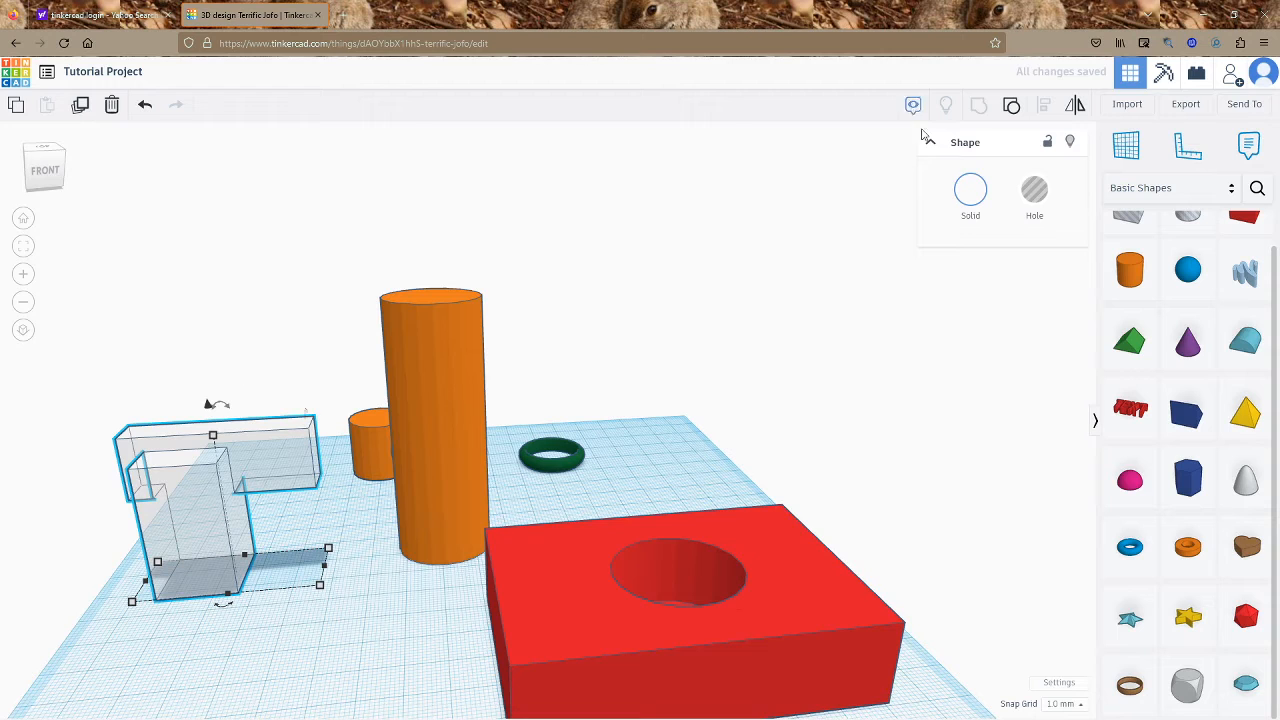
left_click(970, 190)
left_click(975, 373)
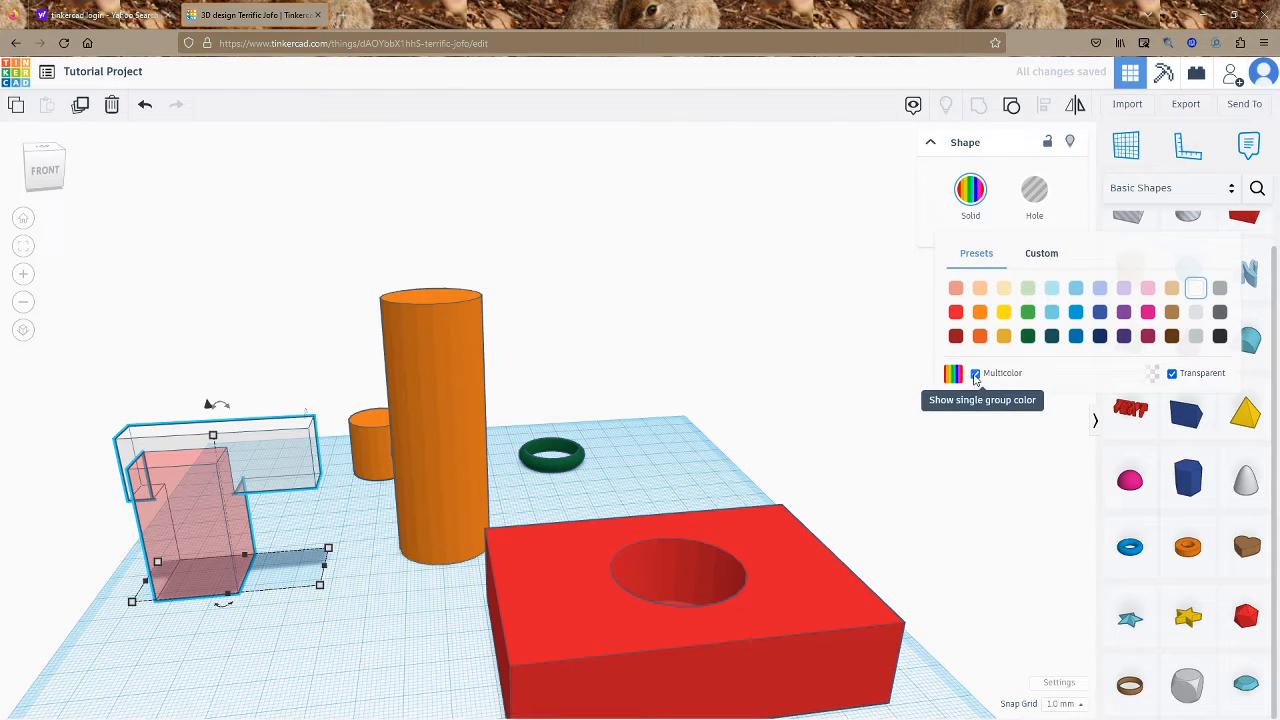
left_click(975, 374)
left_click(356, 638)
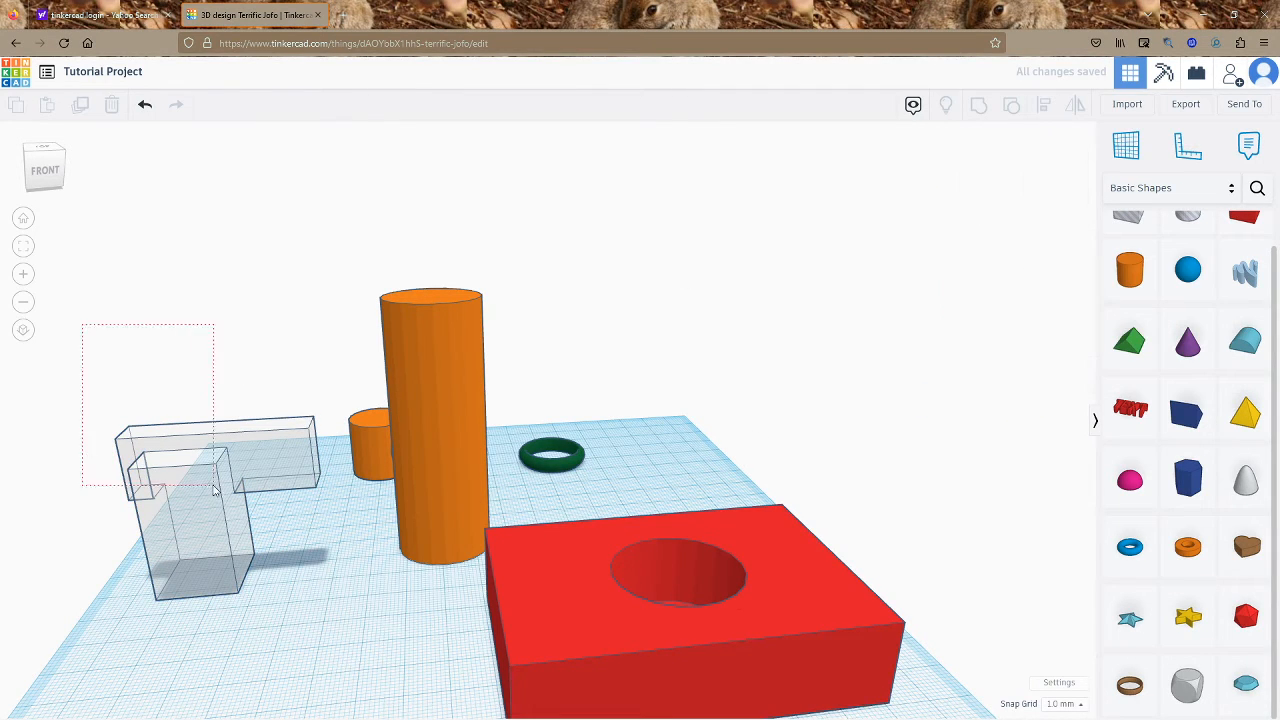
Ungroup the two boxes and move both right and down into place
left_click_drag(213, 486, 215, 489)
left_click(1011, 105)
left_click(396, 577)
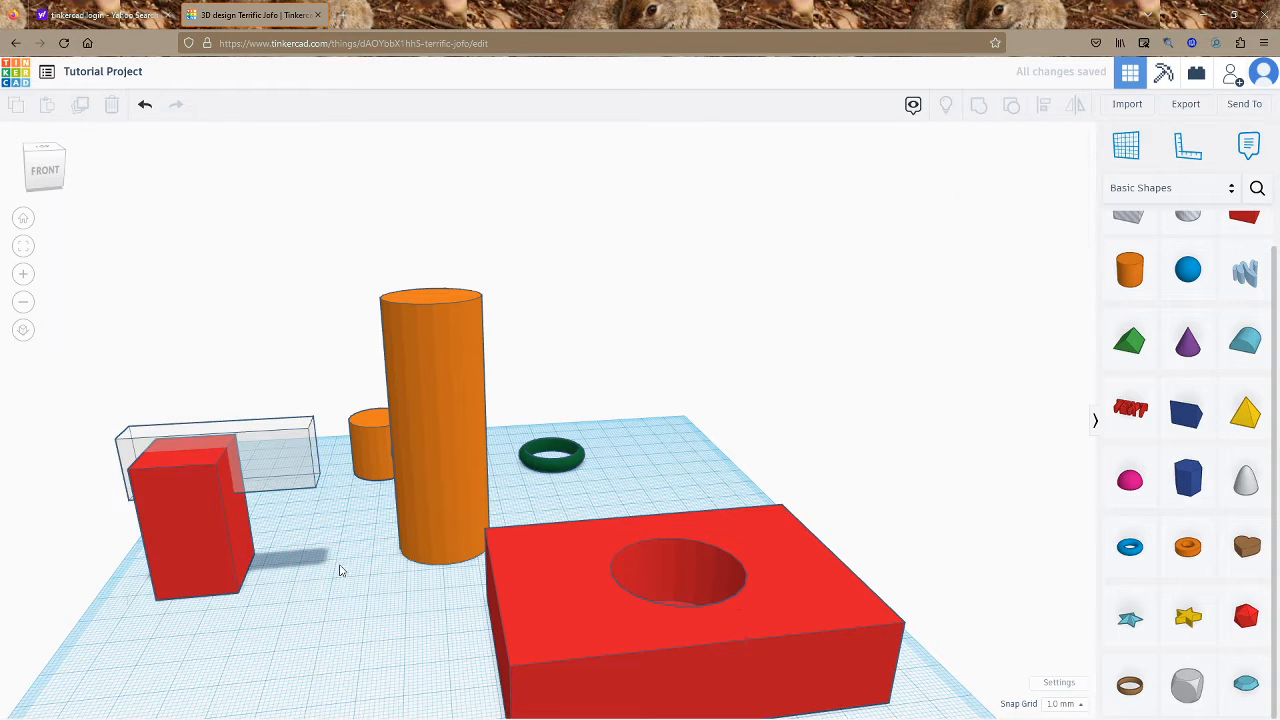
left_click_drag(85, 302, 83, 298)
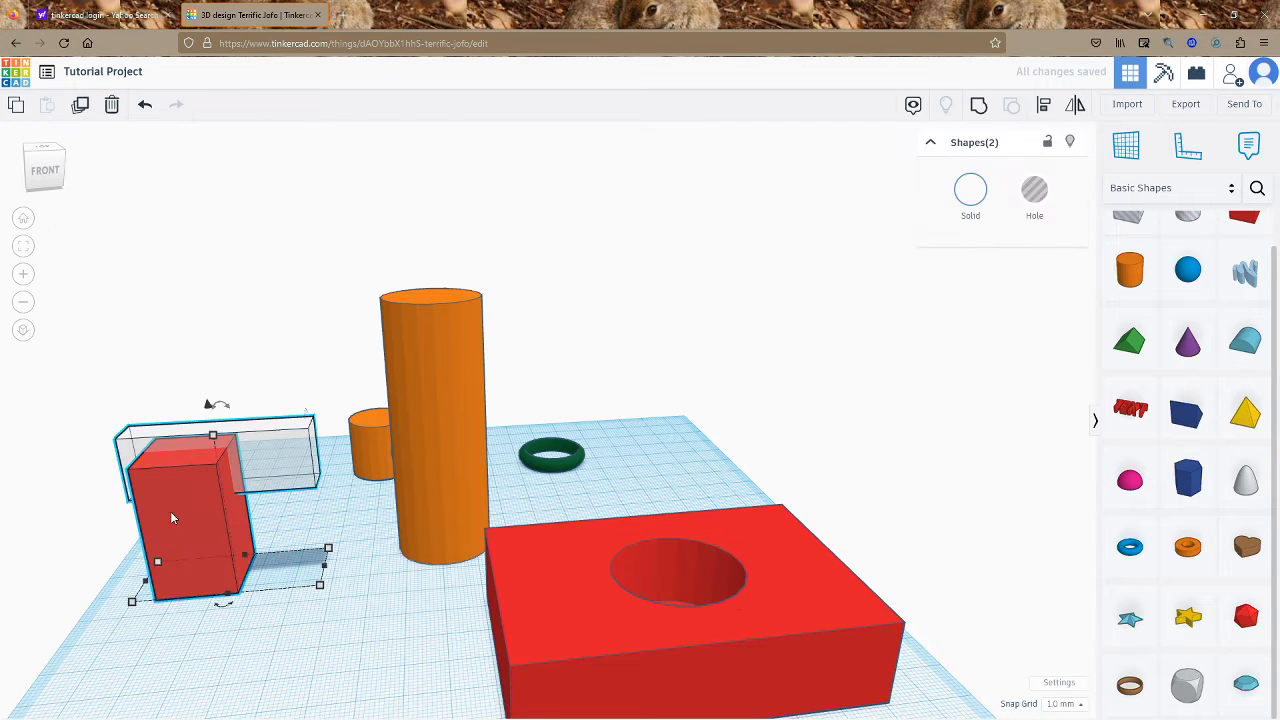
left_click_drag(166, 514, 173, 565)
left_click(365, 622)
right_click_drag(426, 602, 532, 597)
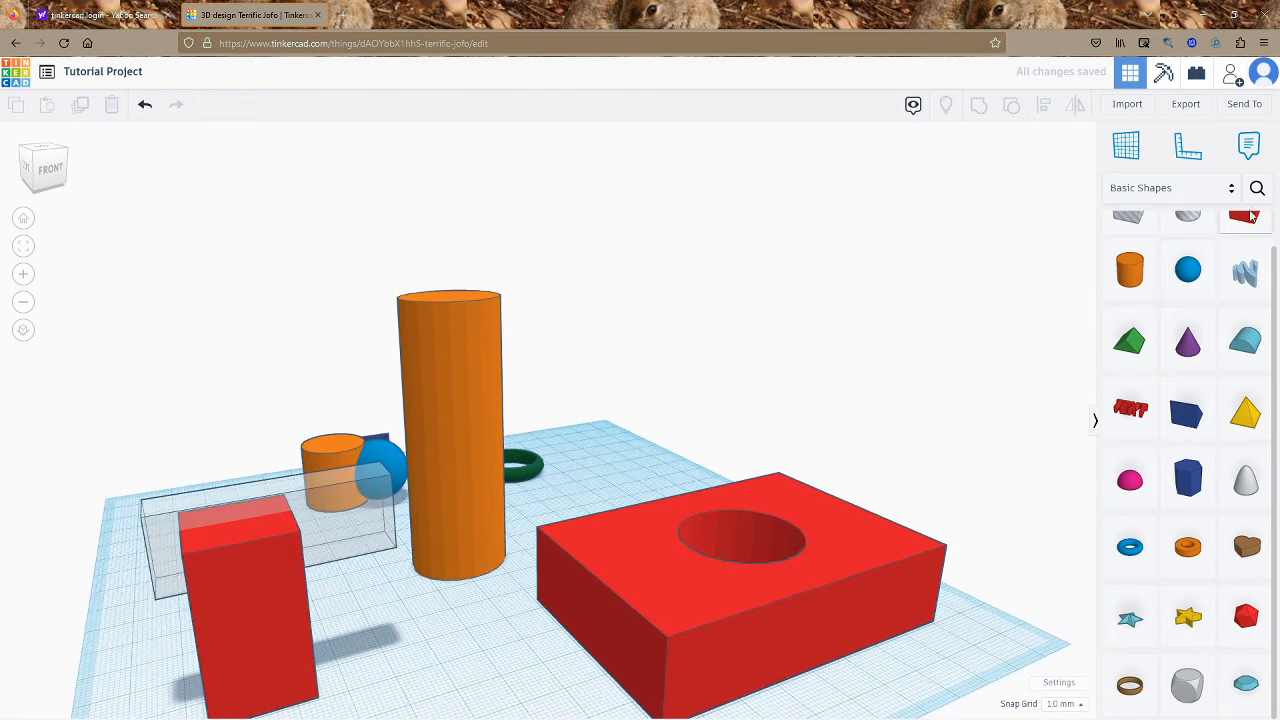
Add a red box and a box hole, then group them to notch the box
left_click_drag(1238, 234, 449, 692)
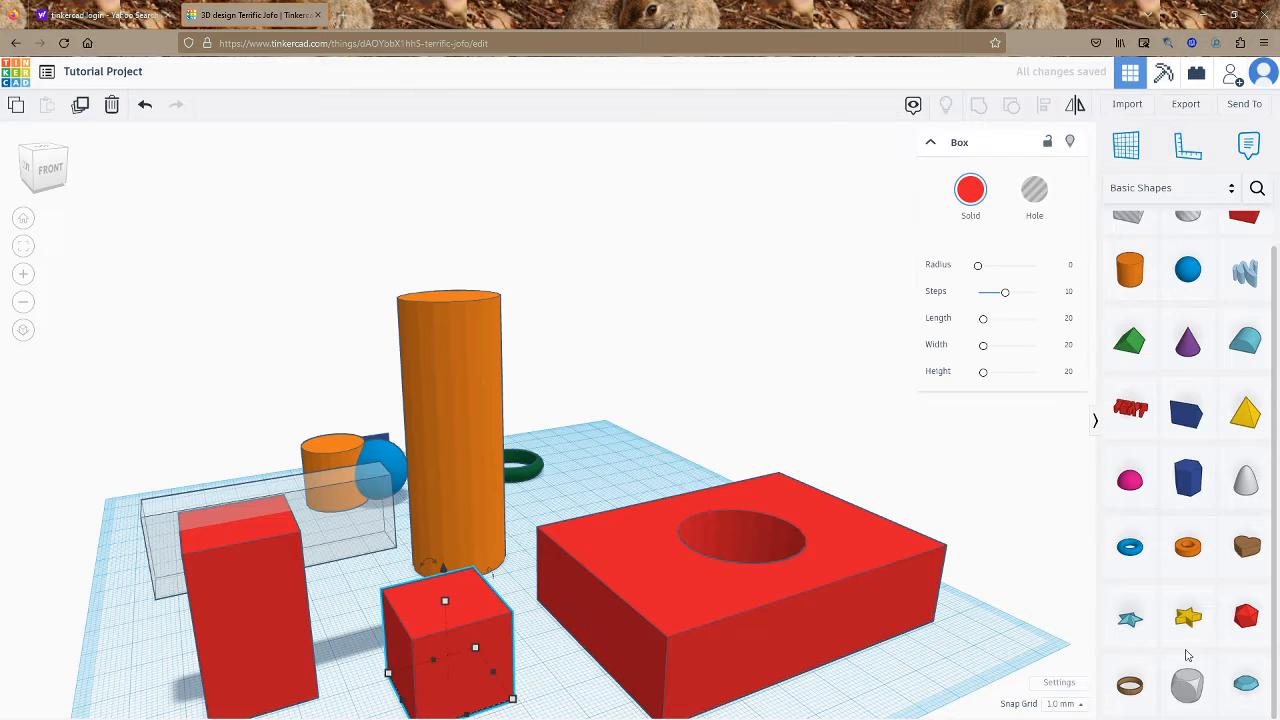
scroll(1241, 567, "up", 1)
left_click_drag(1129, 241, 432, 555)
left_click(221, 420)
right_click_drag(221, 420, 948, 390)
left_click_drag(808, 632, 809, 631)
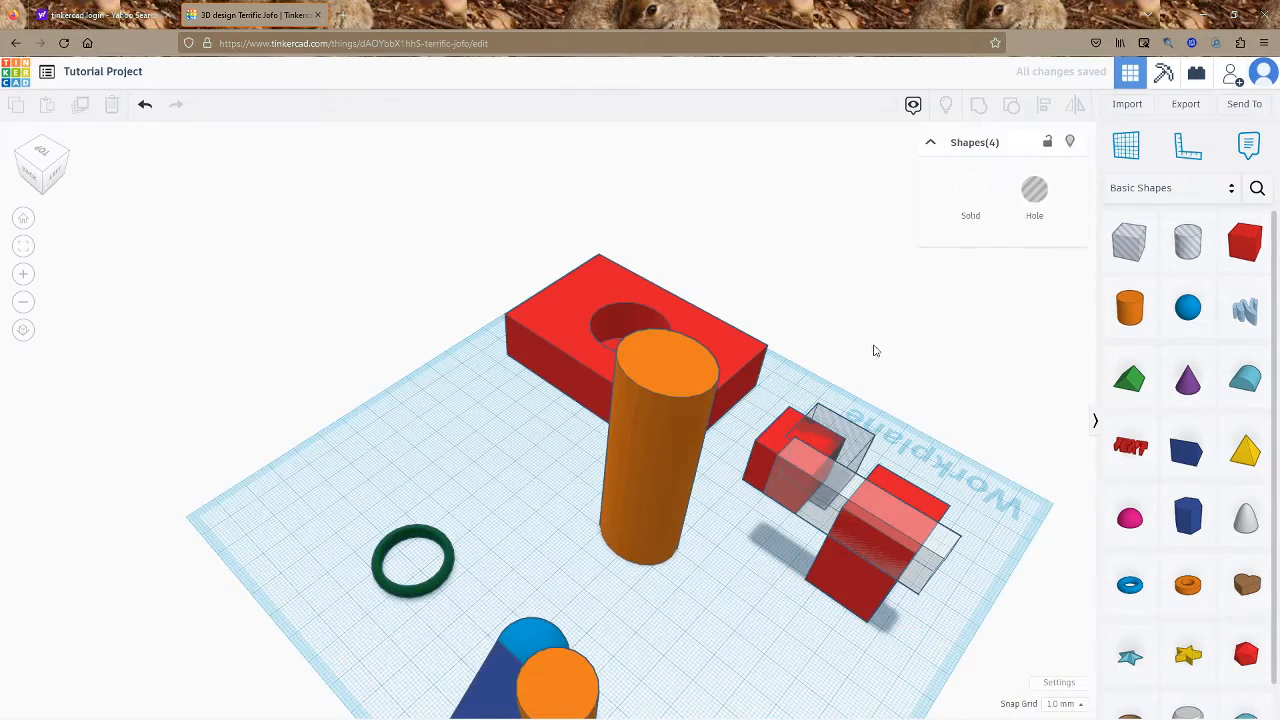
left_click_drag(845, 450, 847, 451)
right_click_drag(899, 309, 917, 351)
key("ctrl+g")
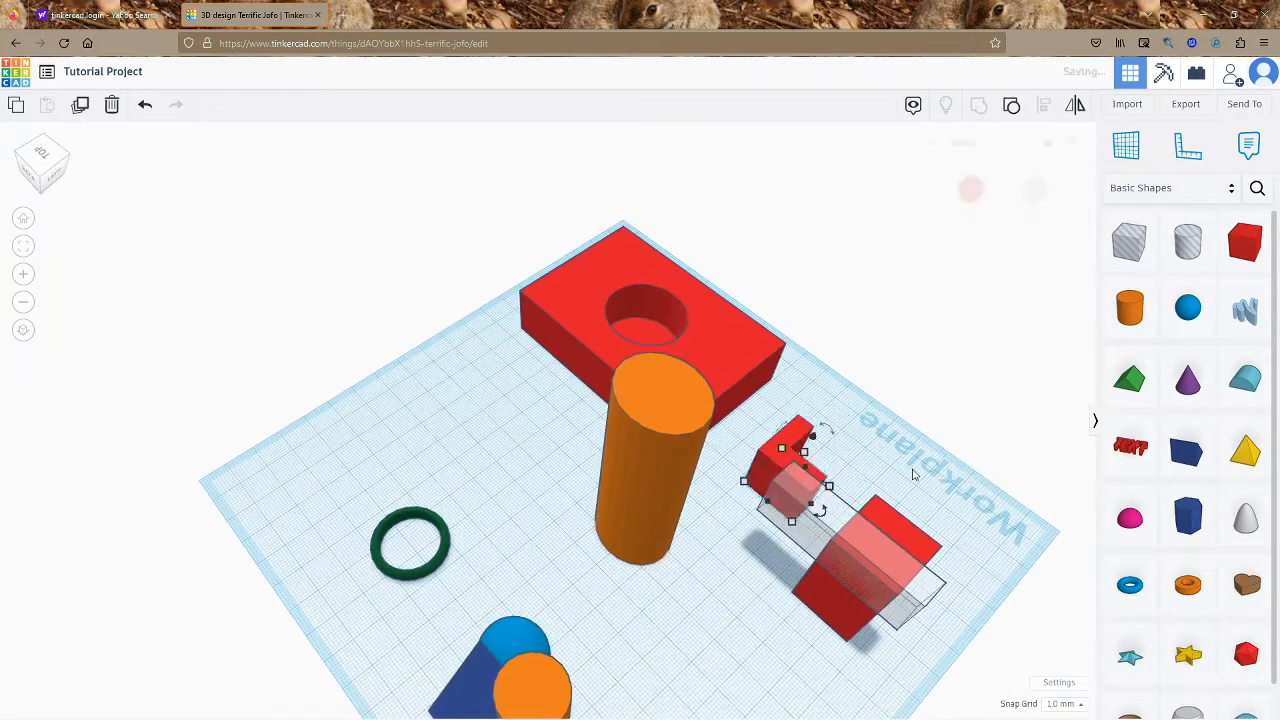
left_click(921, 480)
Slide the L-shaped piece against the tall red box and group both red shapes
left_click_drag(892, 659, 878, 662)
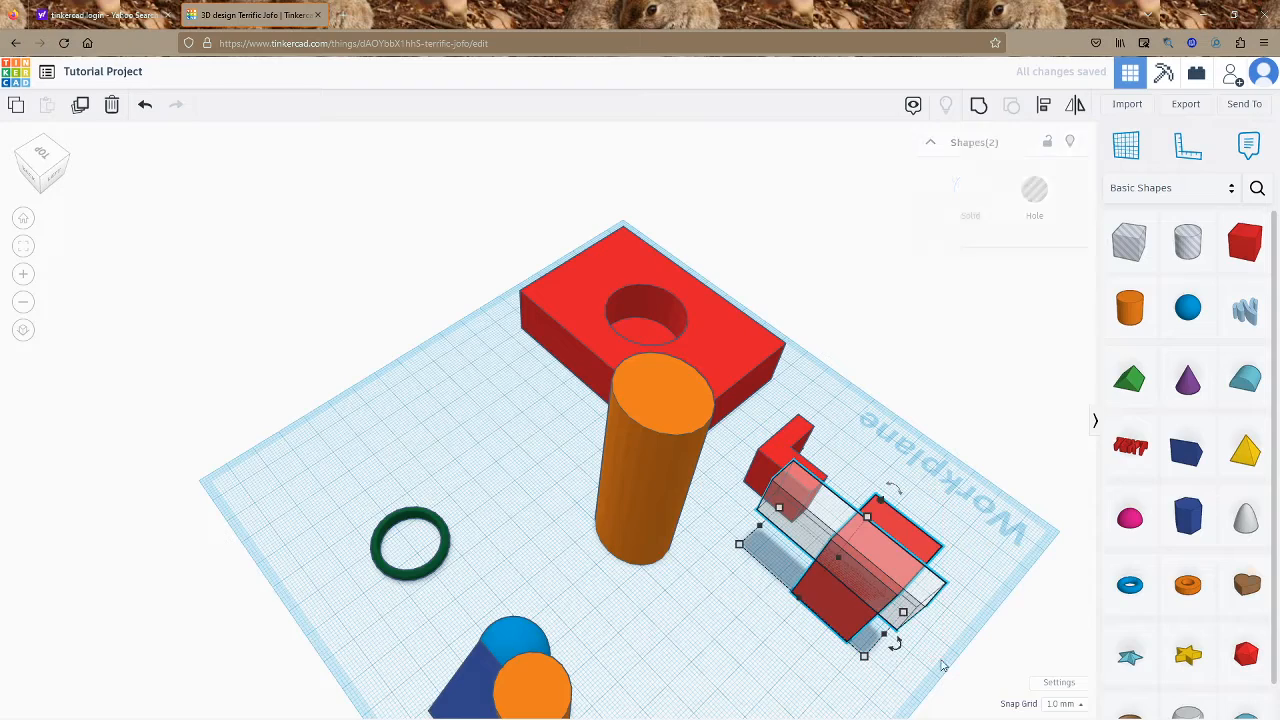
left_click(938, 460)
right_click_drag(938, 460, 380, 400)
left_click_drag(294, 608, 218, 585)
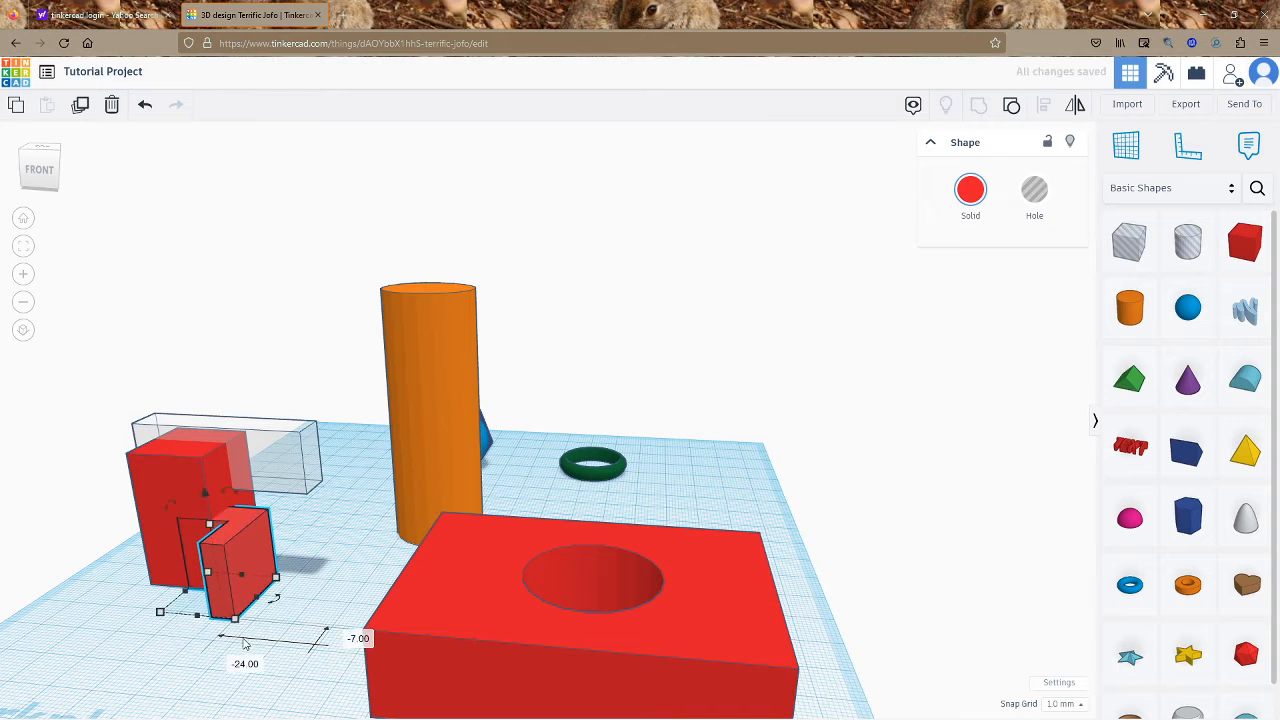
left_click_drag(243, 640, 170, 588)
key("ctrl+g")
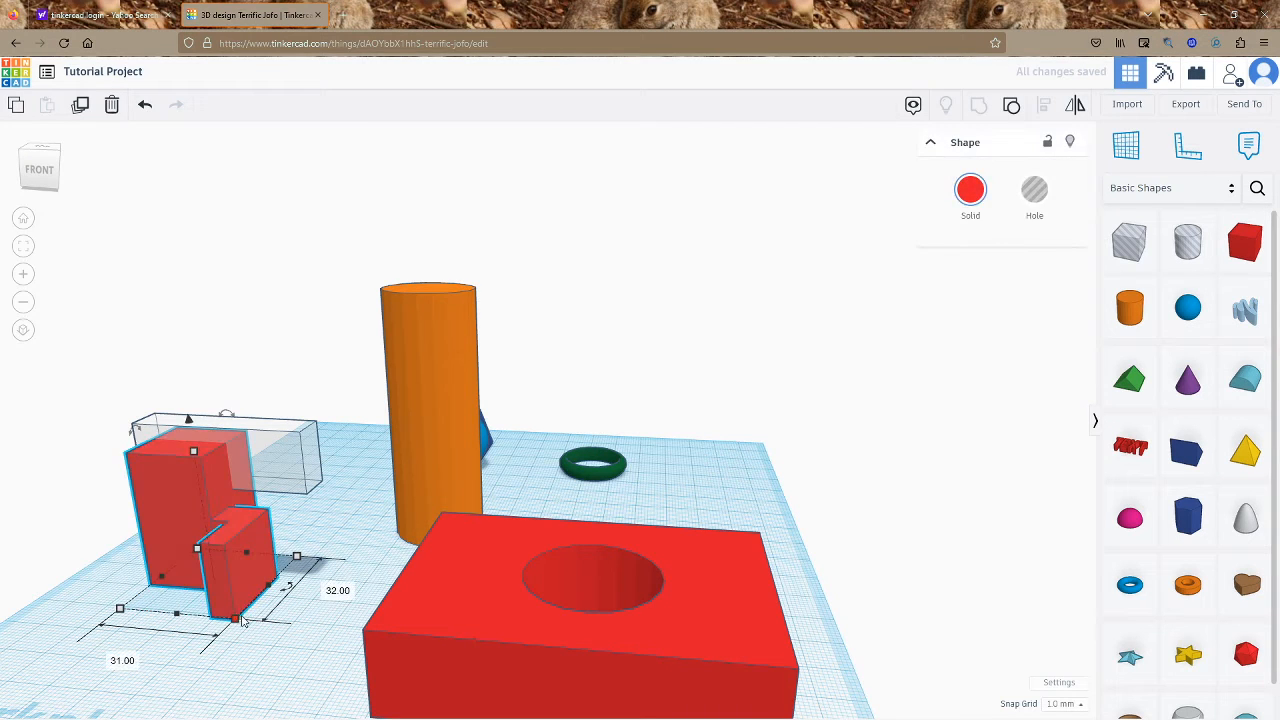
left_click(294, 646)
right_click_drag(294, 646, 811, 593)
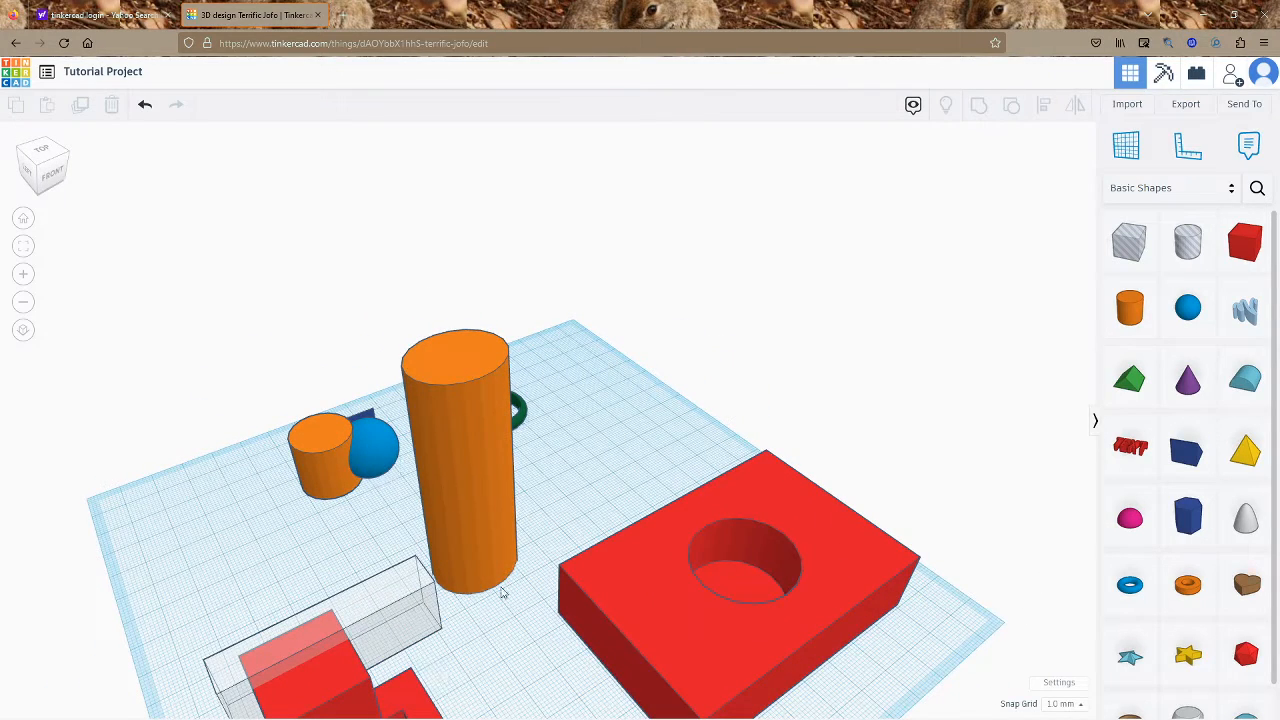
Move the tall orange cylinder onto the red block
left_click_drag(432, 520, 559, 500)
left_click(434, 549)
right_click_drag(434, 549, 871, 356)
Switch the shape library from Basic Shapes to Your Creations
left_click(1146, 201)
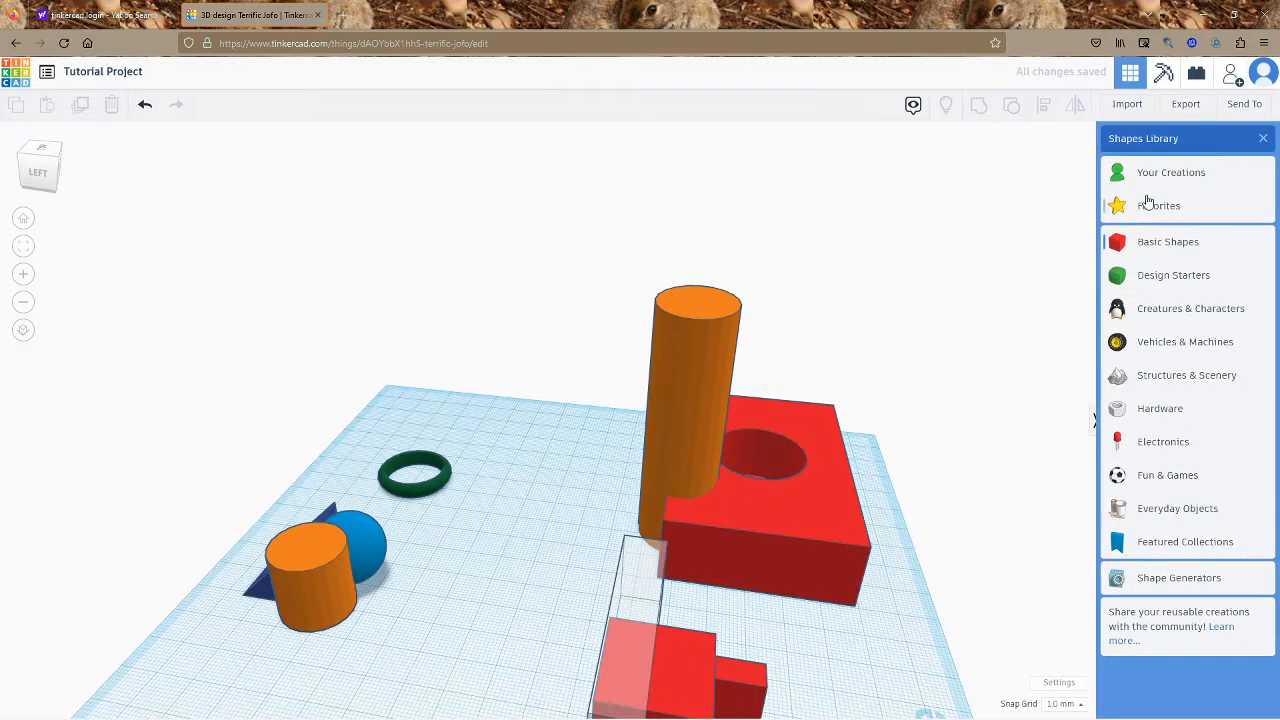
left_click(1160, 180)
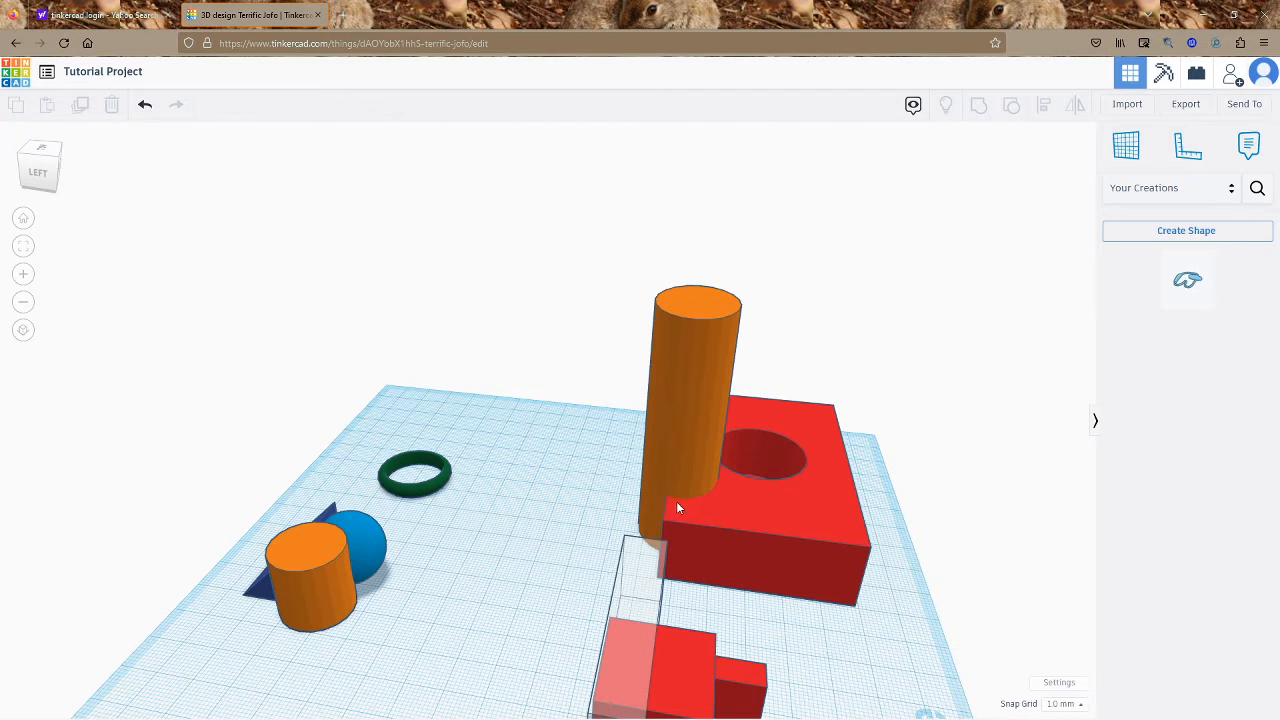
right_click_drag(676, 501, 866, 502)
Move the cylinder aside and save the holed red block as custom shape 'camera instruction'
left_click_drag(648, 380, 484, 538)
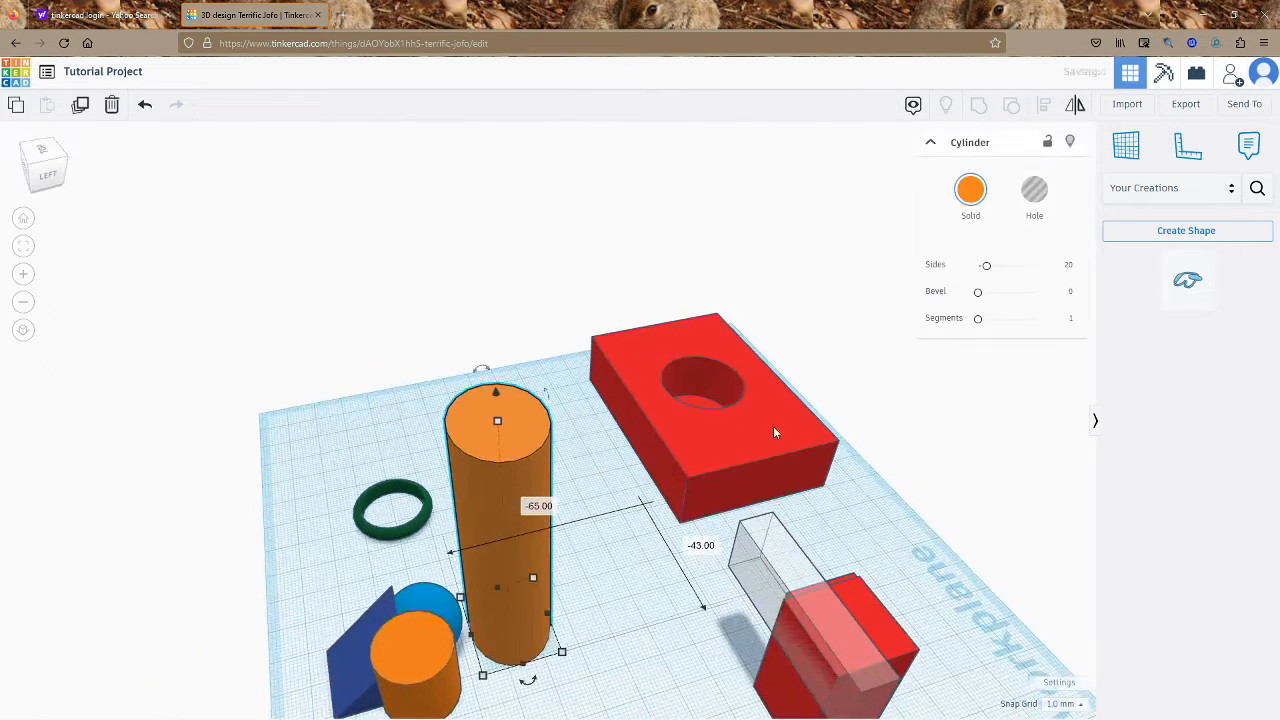
left_click(740, 422)
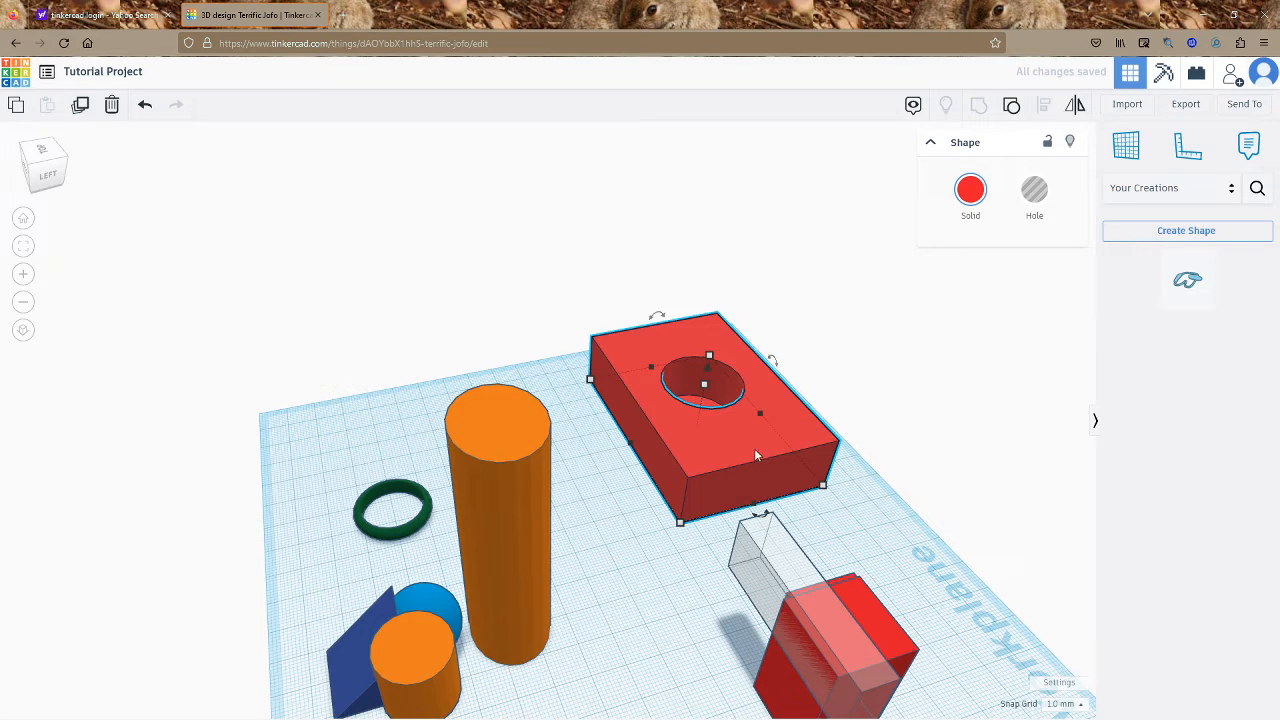
left_click(1142, 236)
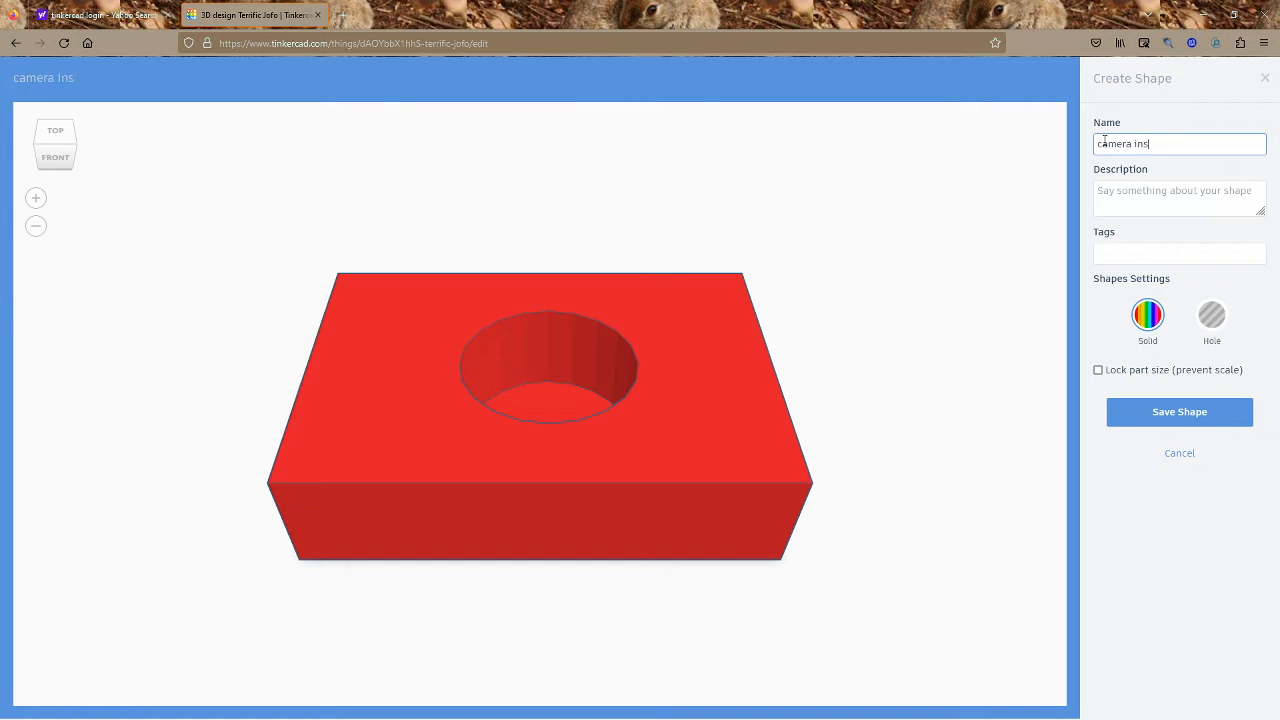
left_click(1202, 413)
left_click(874, 391)
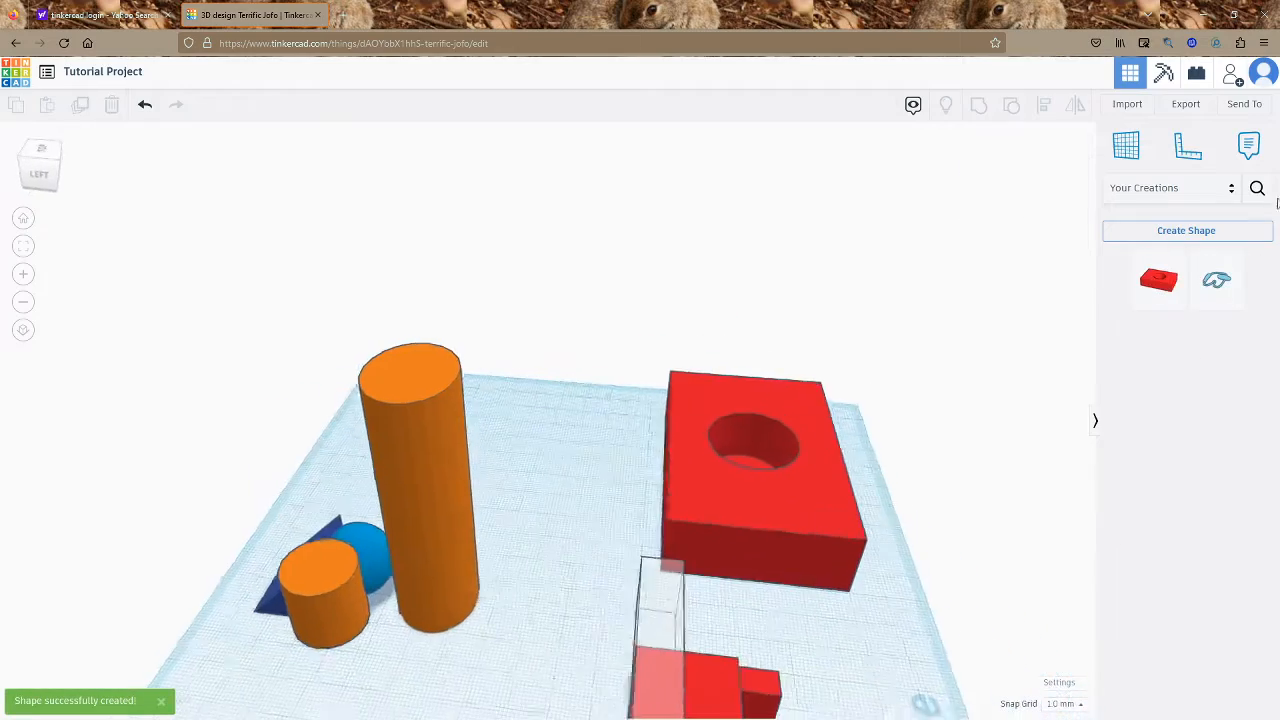
left_click(1191, 189)
Place a copy of the saved 'camera instruction' block from Your Creations on the workplane
left_click(1191, 260)
right_click_drag(929, 371, 938, 403)
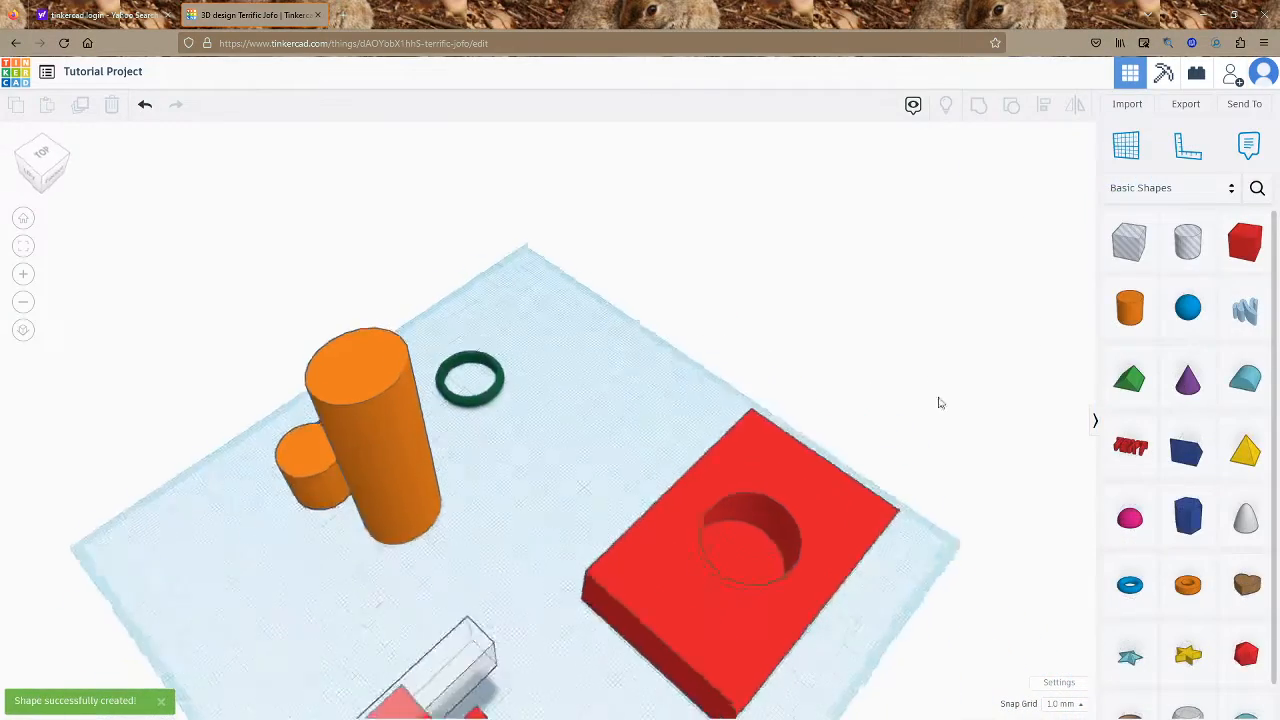
left_click(1154, 195)
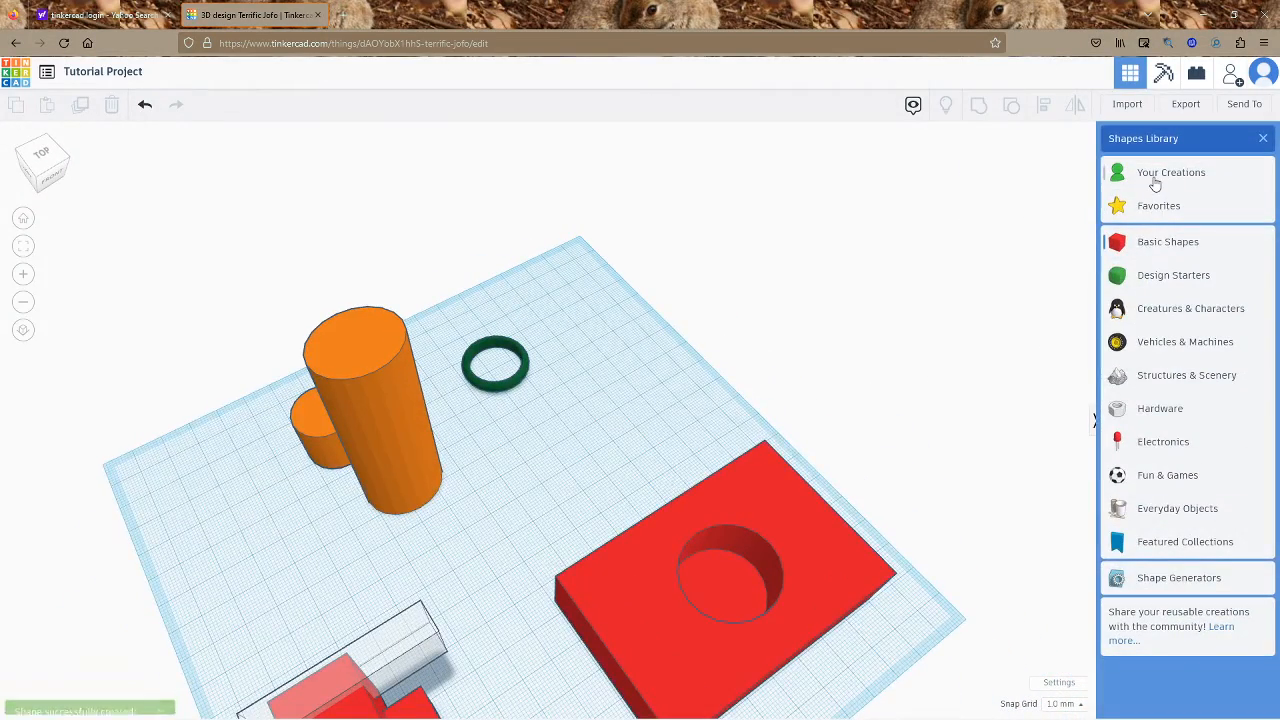
left_click(1156, 178)
left_click_drag(1154, 293, 593, 439)
left_click(762, 338)
Recolour the upper red block pale green and return the library to Basic Shapes
key("w")
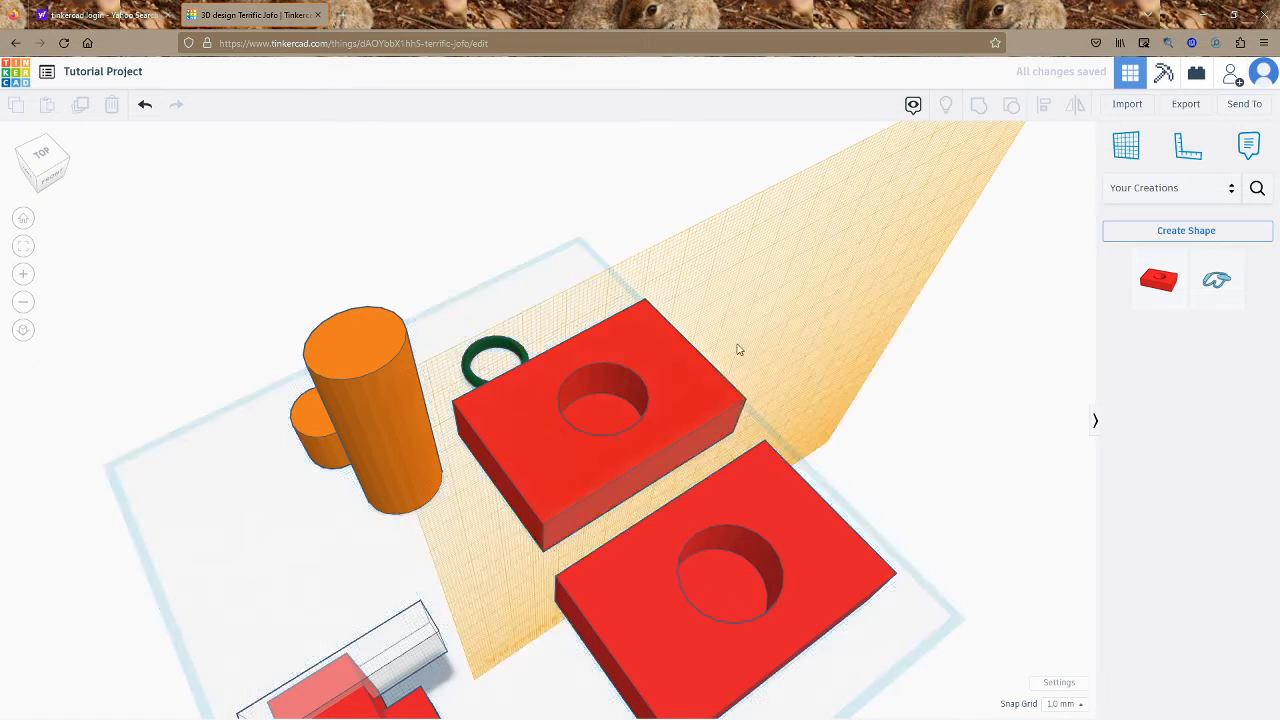
left_click(795, 352)
left_click(700, 358)
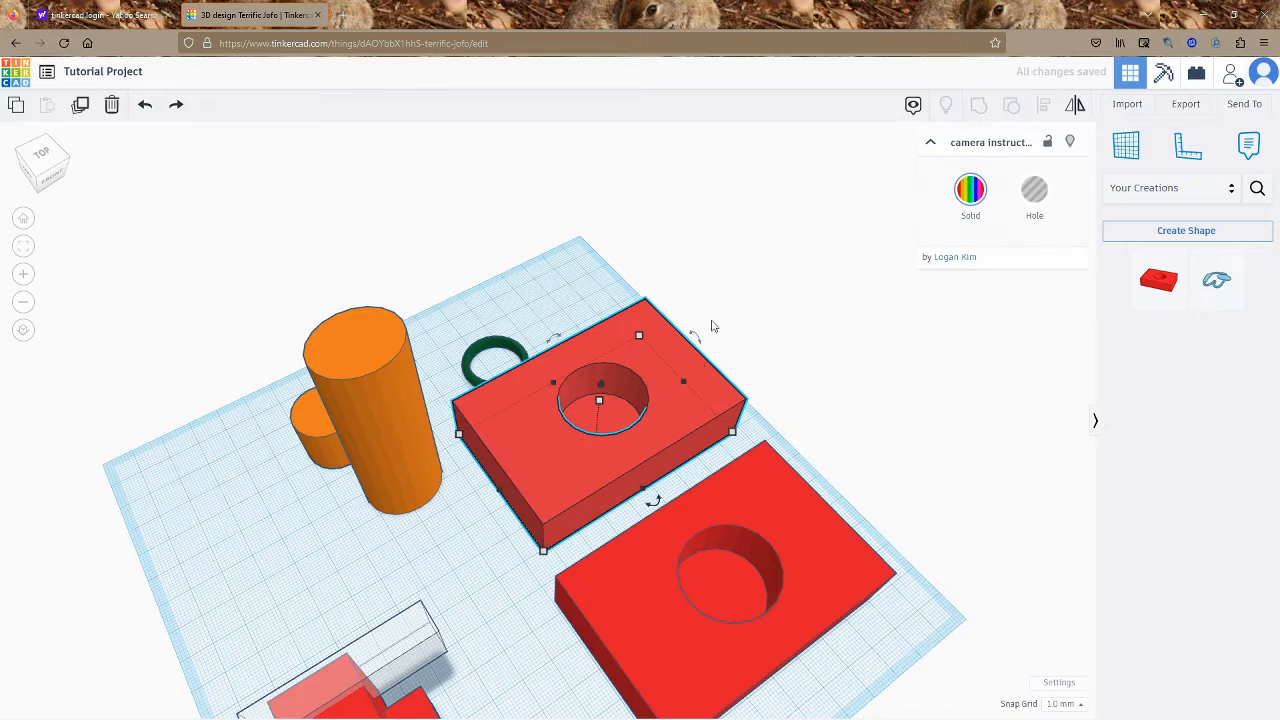
left_click(967, 189)
left_click(1020, 286)
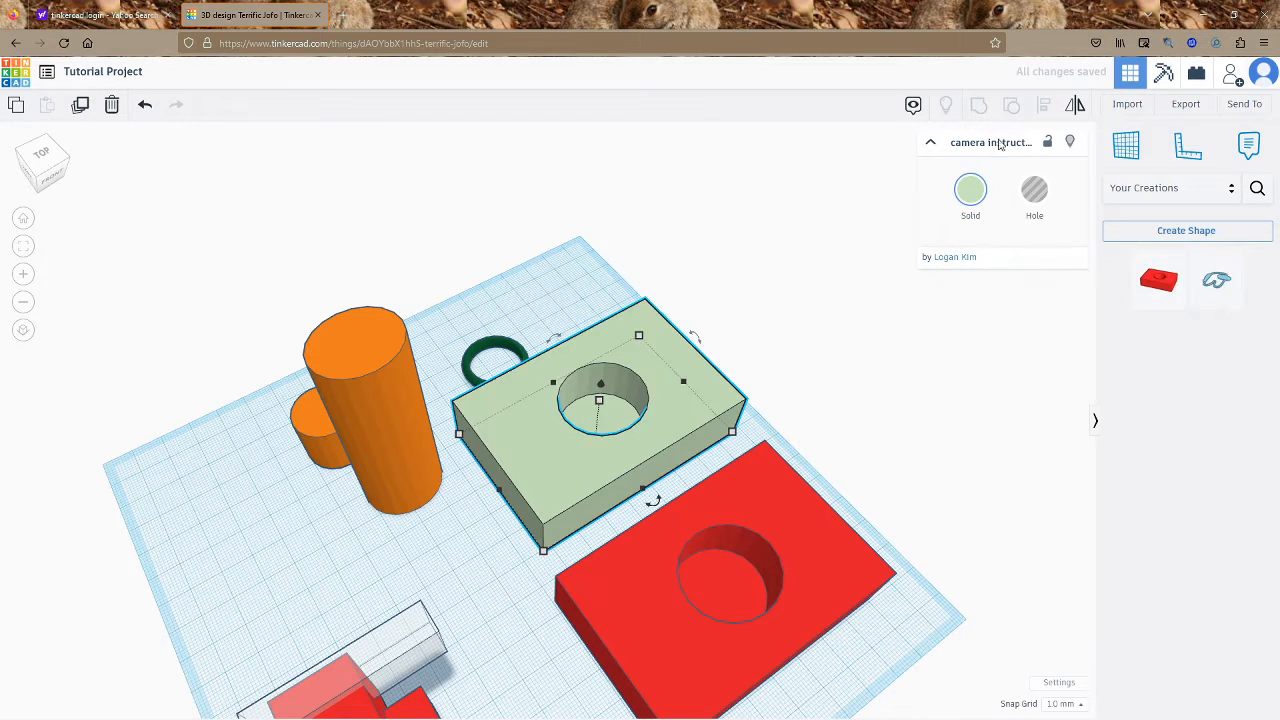
left_click(960, 205)
left_click(1071, 394)
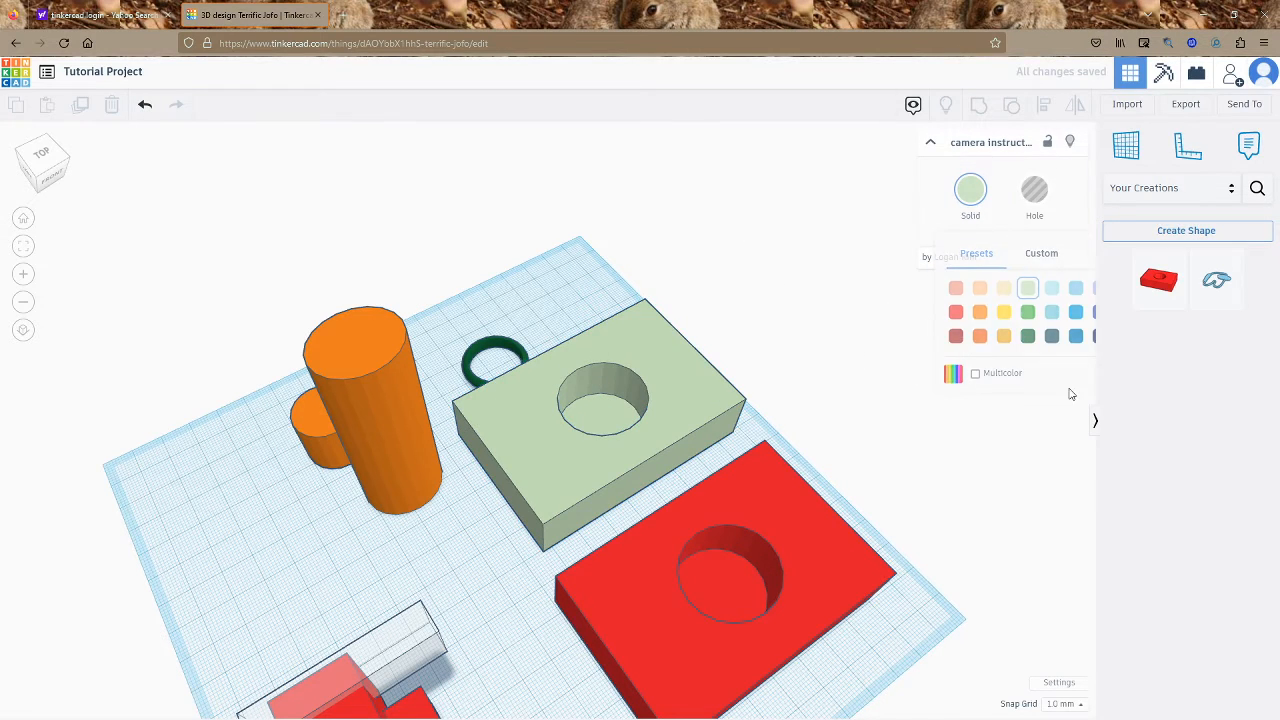
left_click(1189, 187)
left_click(1170, 244)
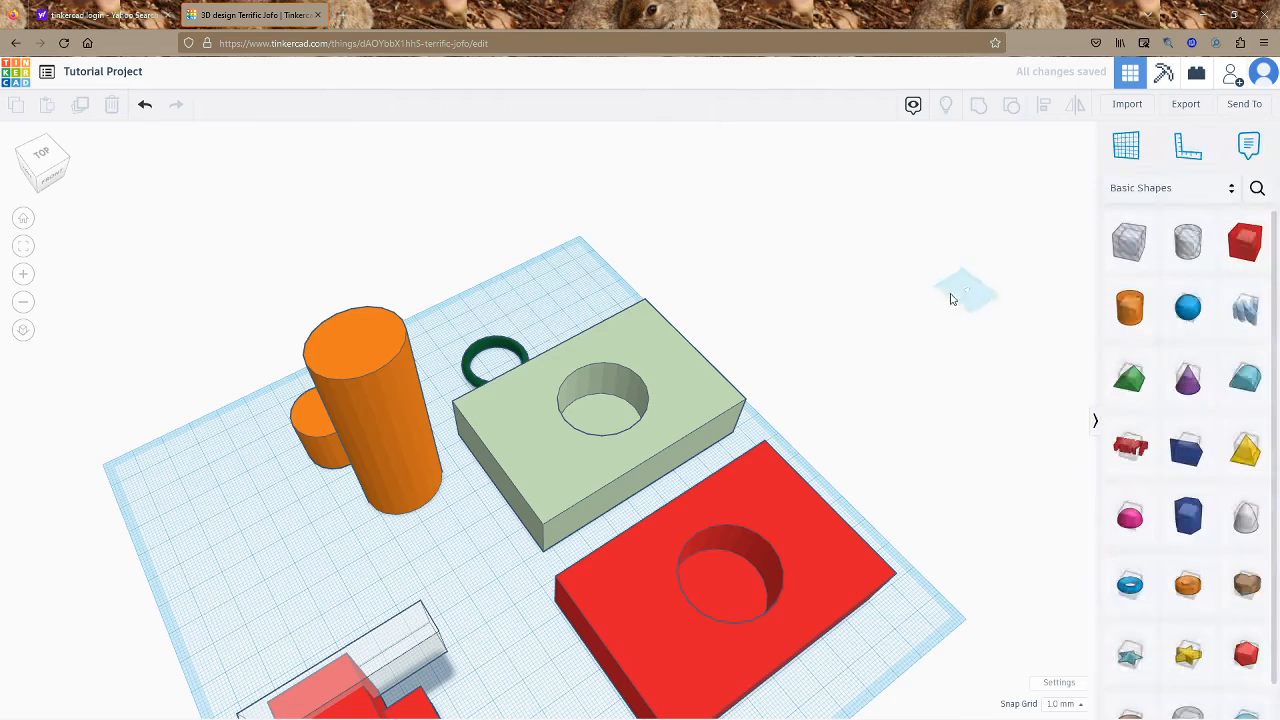
Add a cone and a red box, enlarging the box to about 35
scroll(640, 405, "up", 5)
scroll(371, 443, "down", 5)
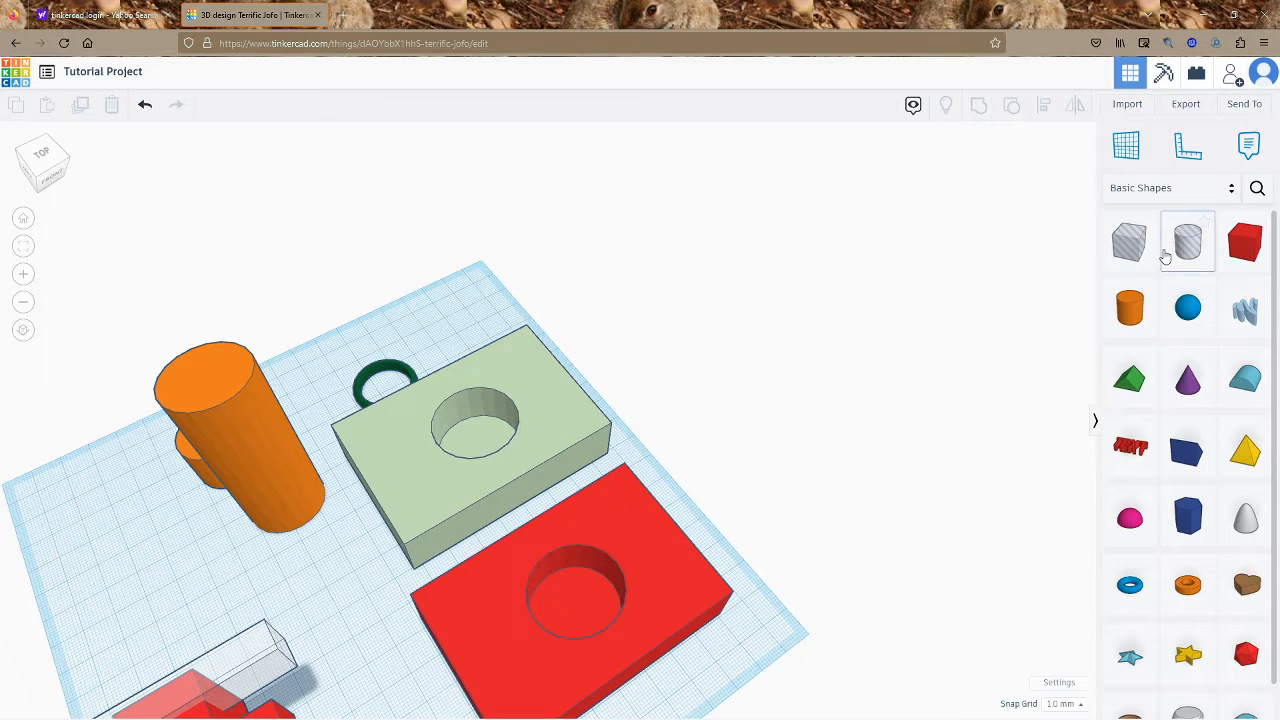
left_click_drag(1187, 382, 300, 565)
right_click_drag(300, 565, 435, 435)
right_click_drag(385, 481, 1113, 428)
left_click(1213, 236)
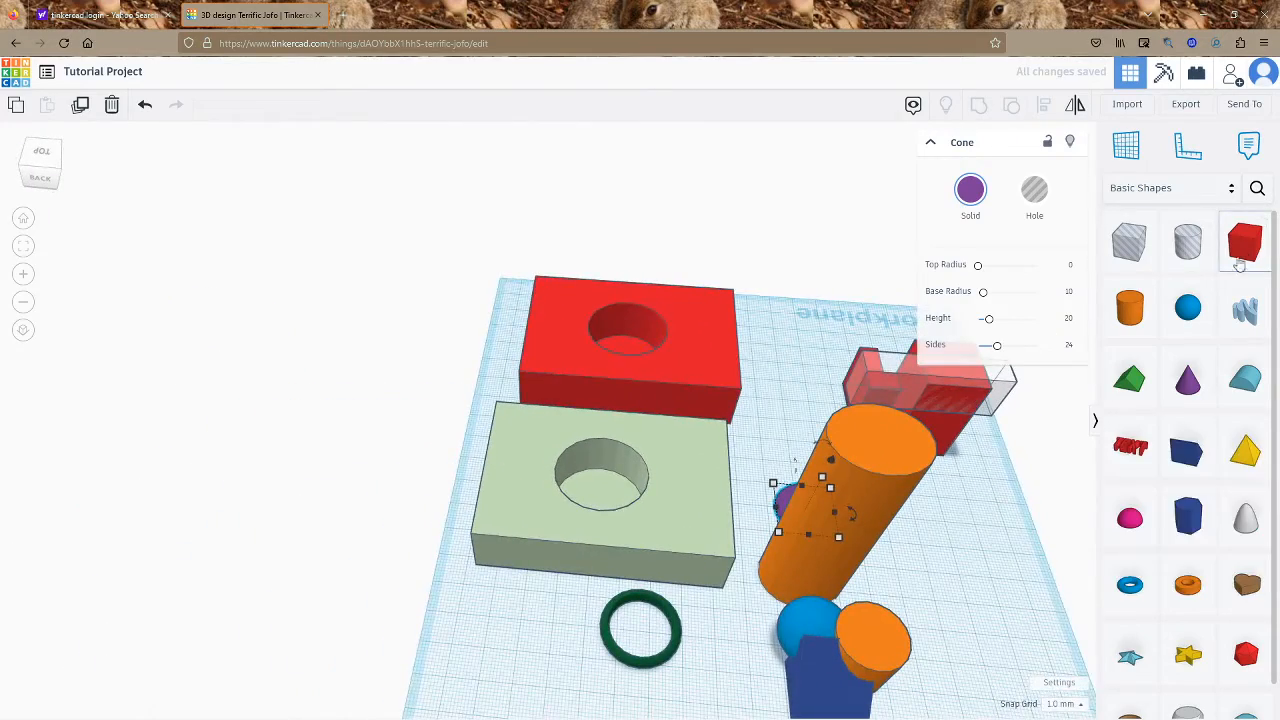
left_click_drag(1245, 240, 975, 488)
scroll(815, 413, "up", 6)
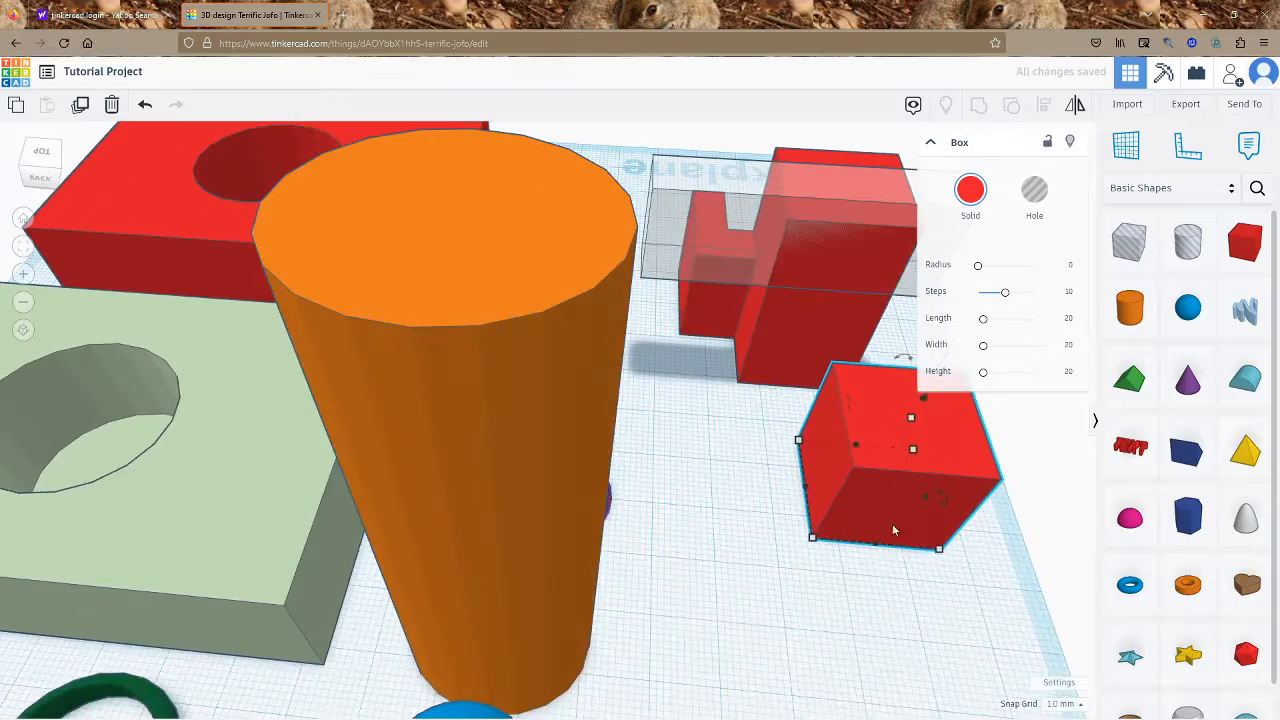
left_click_drag(939, 548, 1063, 636)
Move the cone onto the box, flip it upside down and sink it into the top
left_click_drag(588, 503, 997, 466)
scroll(997, 470, "down", 6)
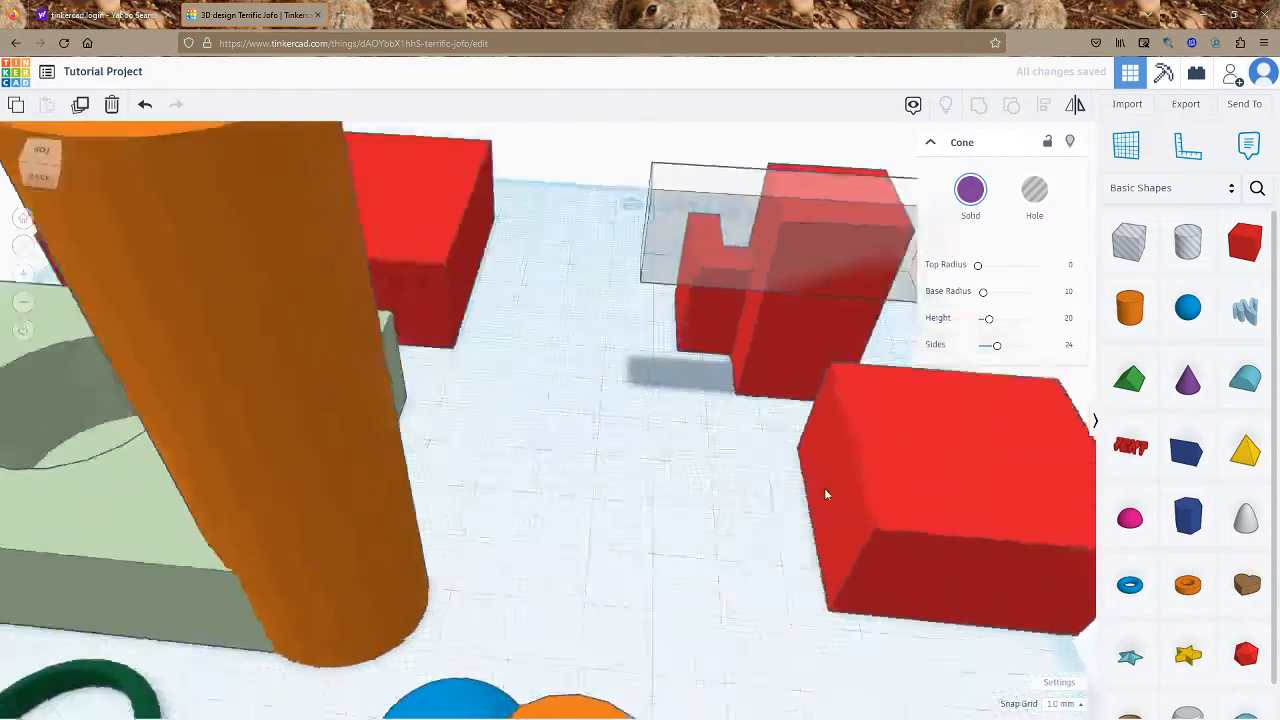
scroll(1036, 604, "up", 4)
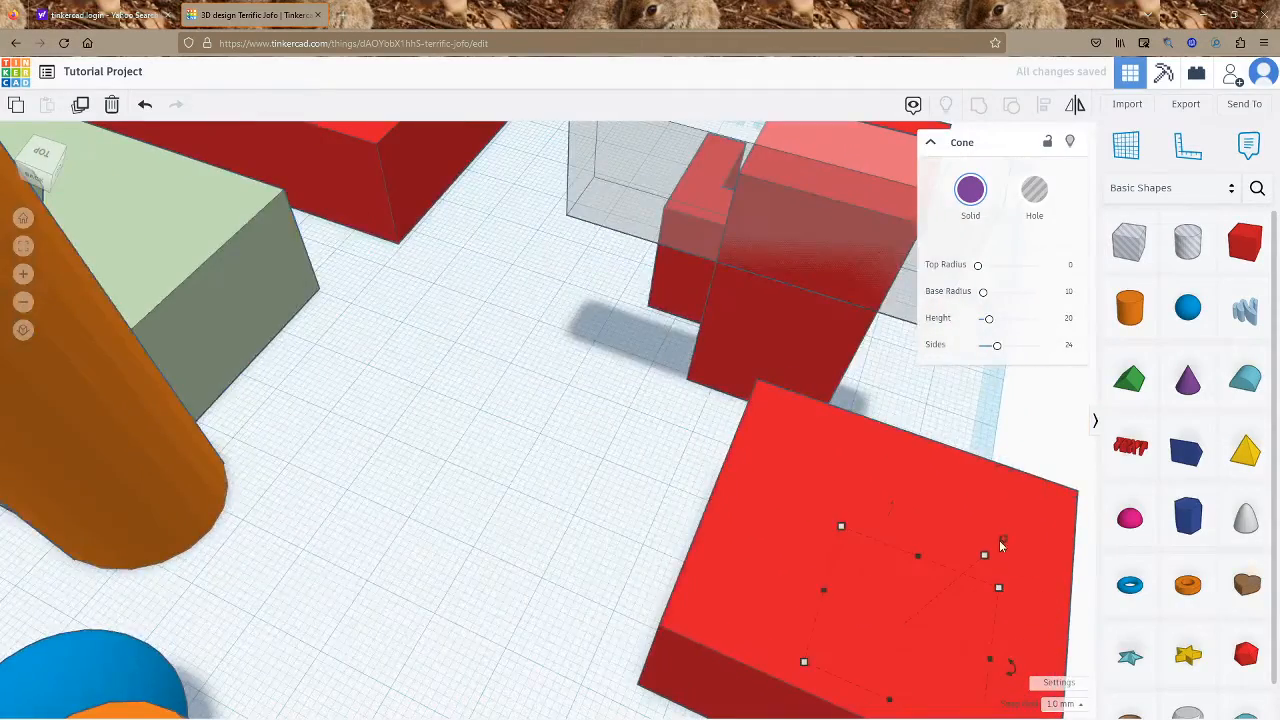
mouse_move(822, 642)
right_mouse_down()
mouse_move(948, 496)
mouse_move(712, 560)
mouse_move(822, 659)
right_mouse_up()
left_click_drag(815, 650, 754, 612)
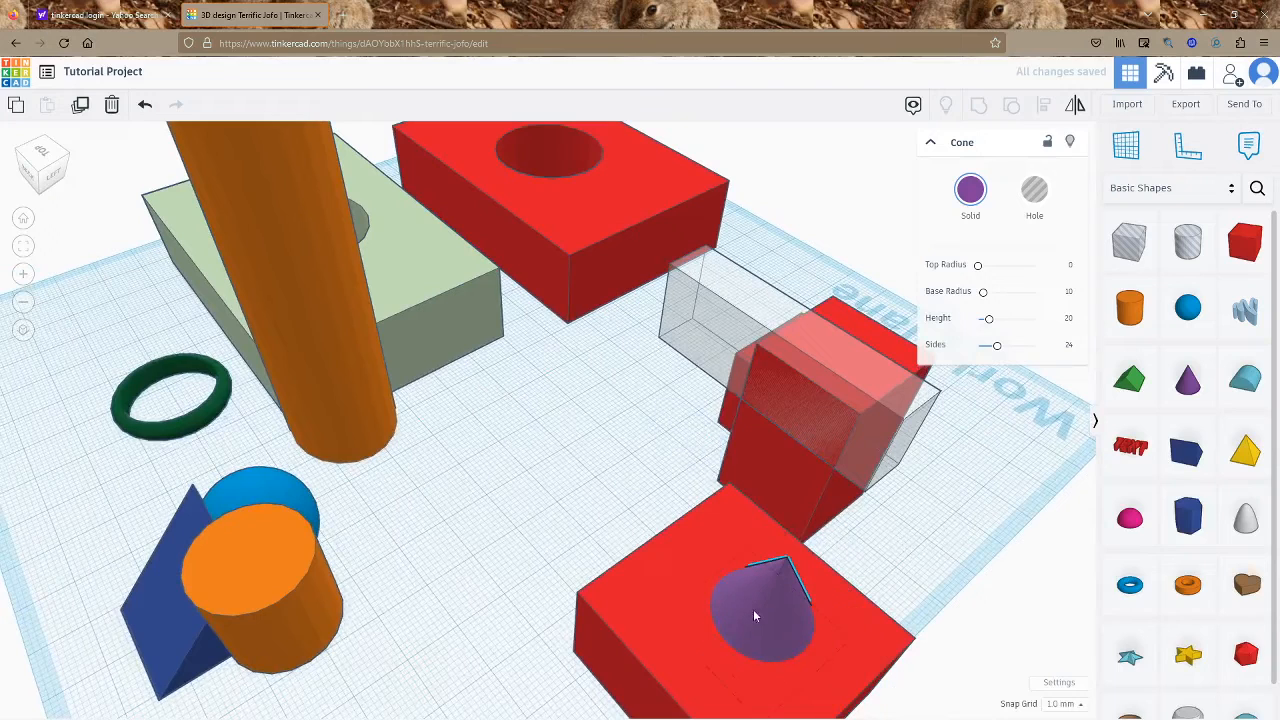
left_click_drag(847, 500, 768, 644)
right_click_drag(768, 644, 900, 540)
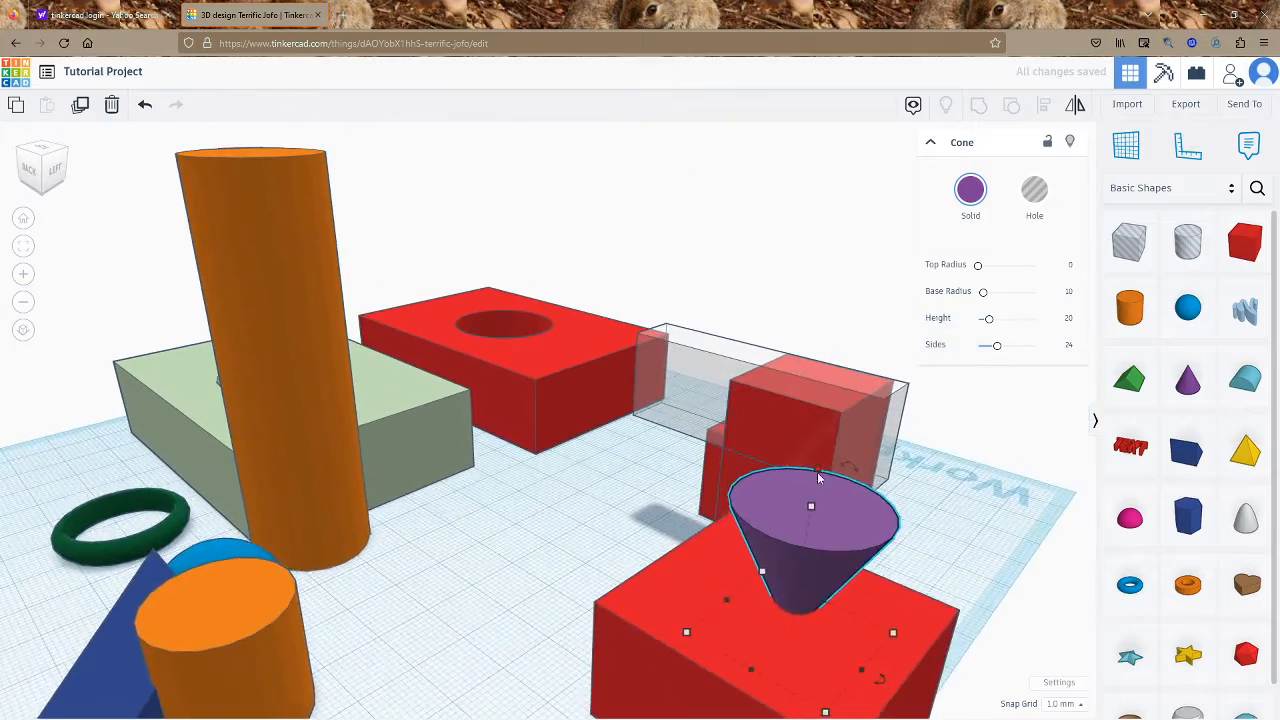
left_click_drag(822, 480, 814, 556)
right_click_drag(814, 556, 882, 521)
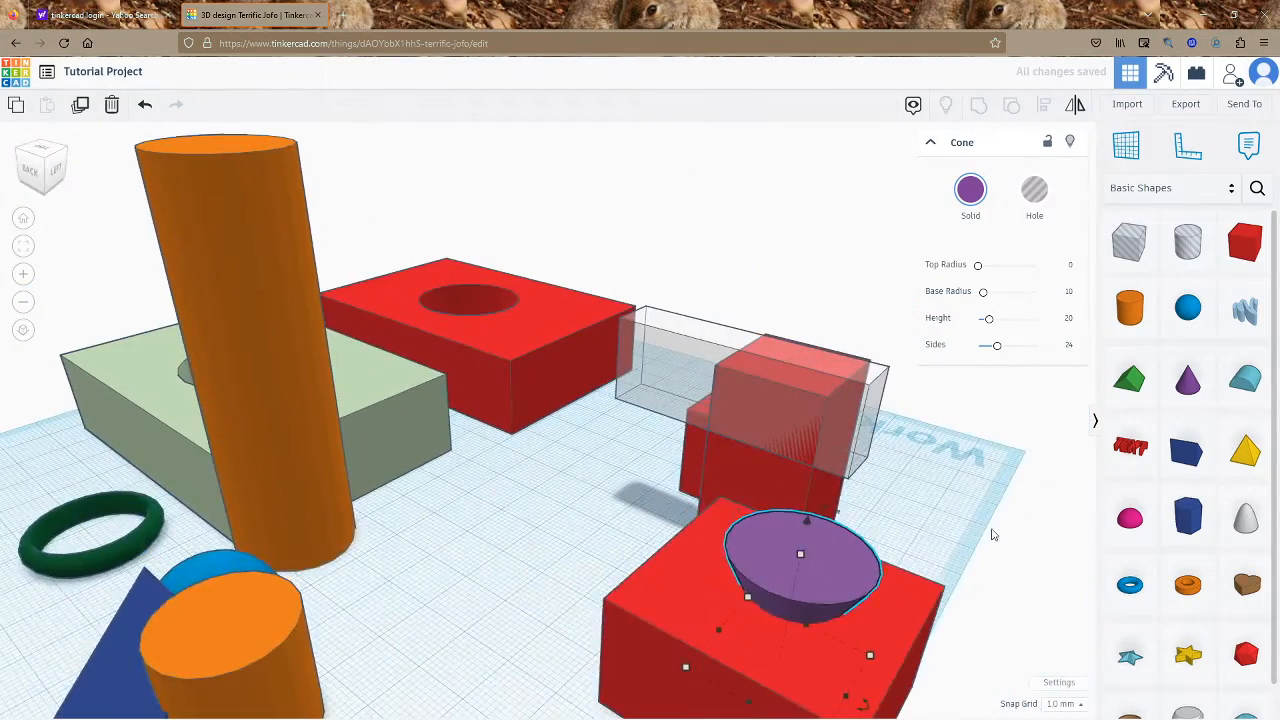
Try grouping the red box with the solid cone, then undo it
left_click(996, 574)
left_click(785, 664)
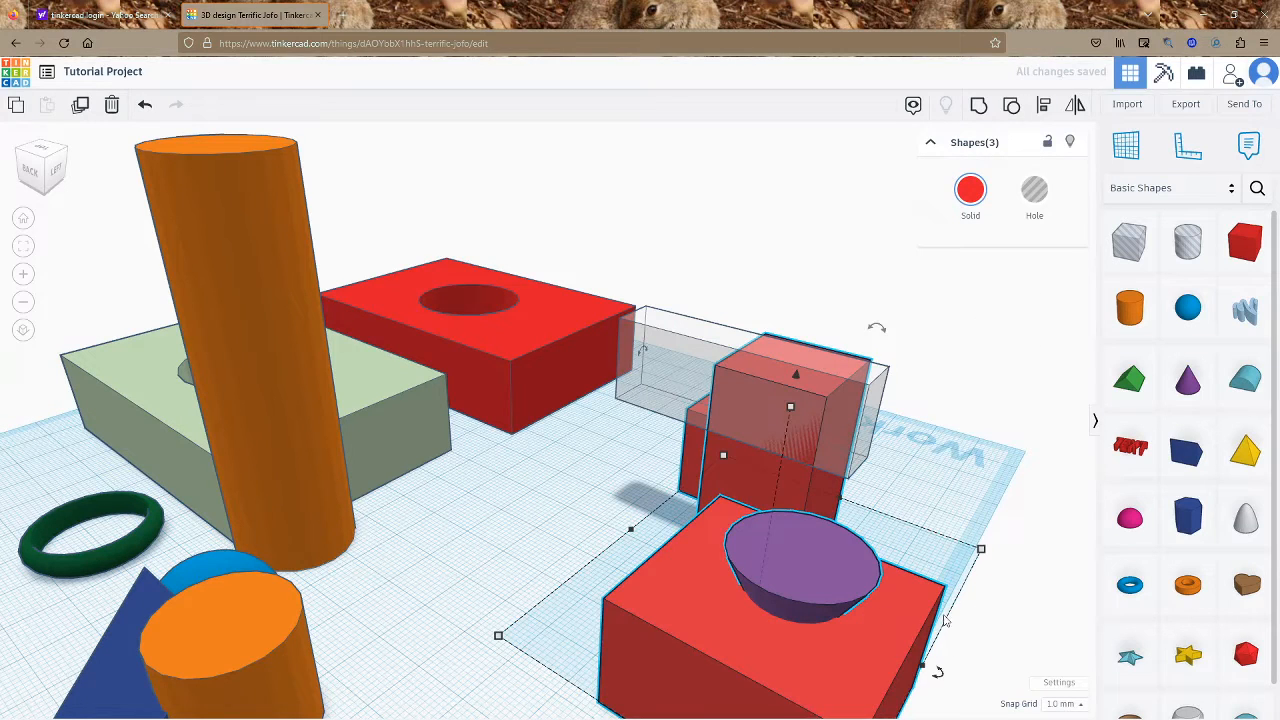
left_click(980, 642)
left_click_drag(781, 620, 781, 620)
key("ctrl+g")
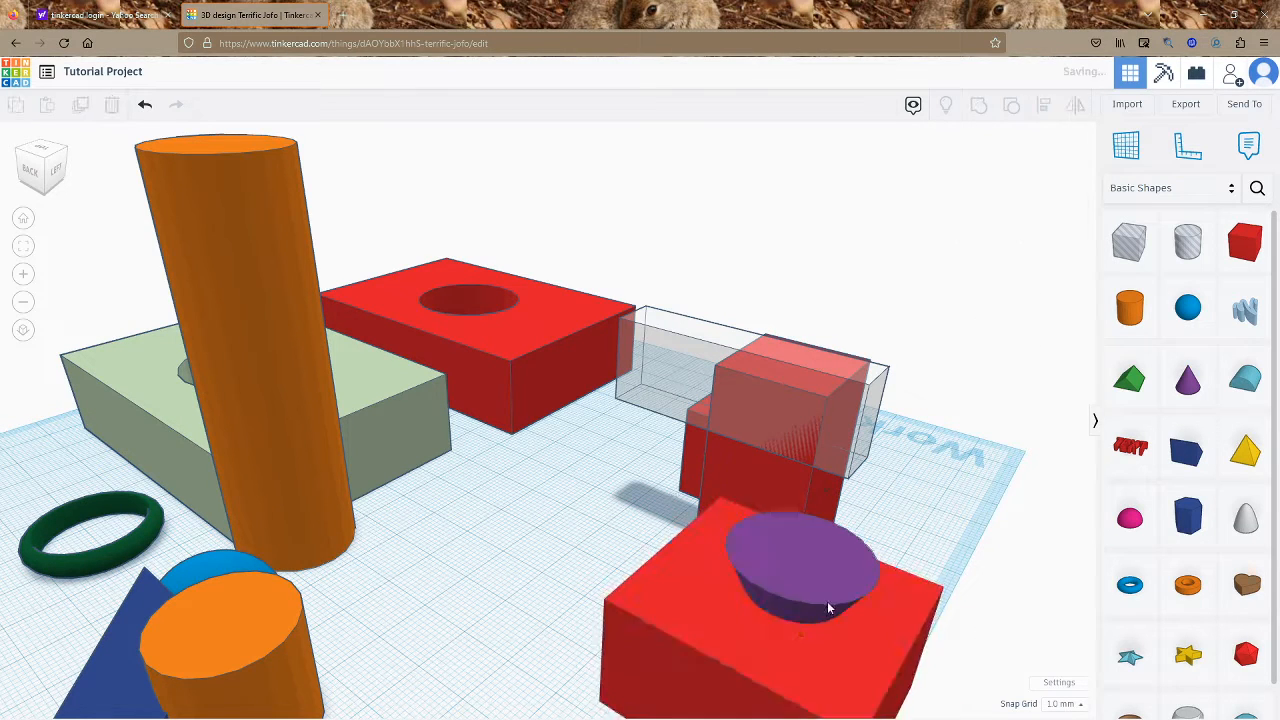
key("ctrl+z")
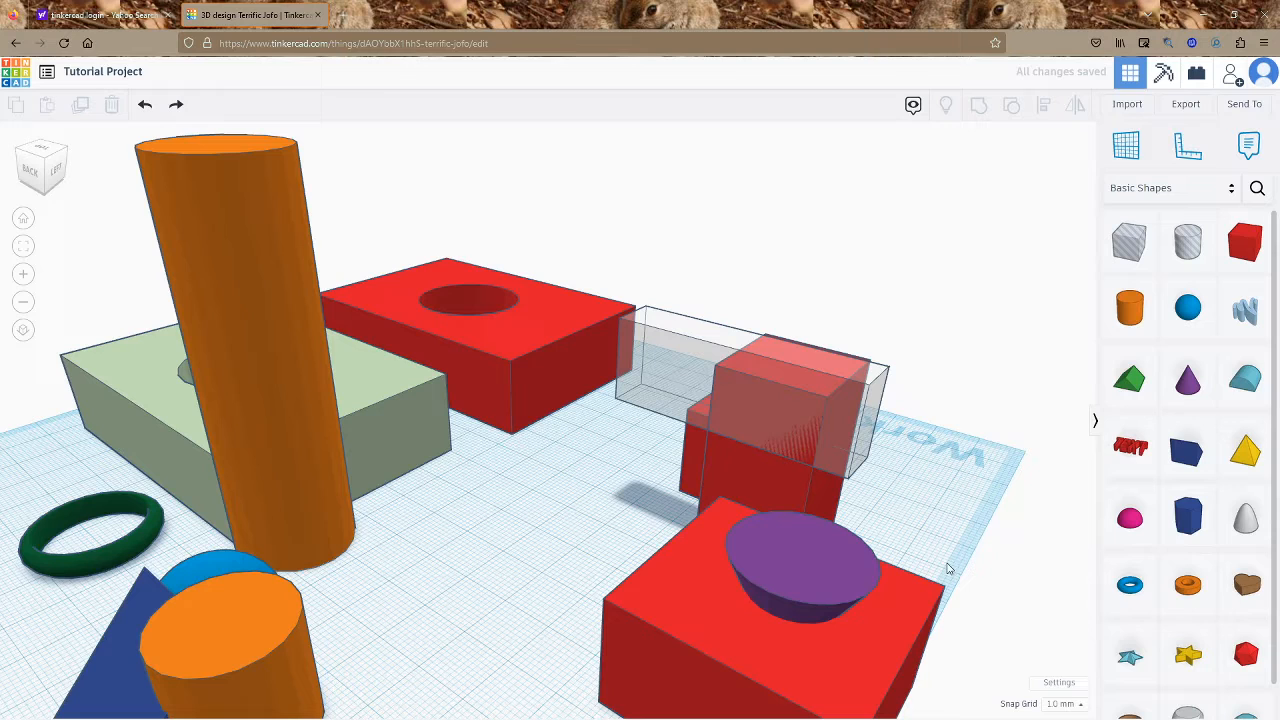
Make the cone a hole and group it with the red box
left_click(772, 550)
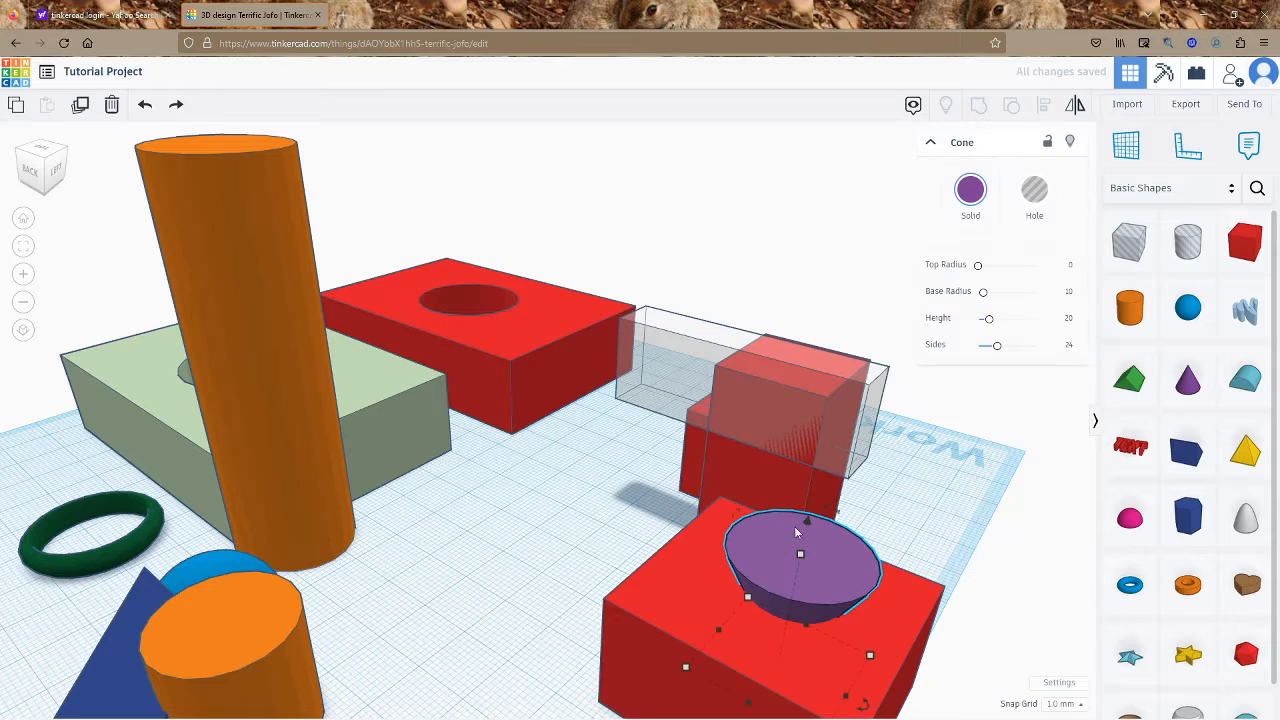
left_click(1025, 201)
left_click_drag(983, 625, 856, 681)
left_click_drag(789, 604, 782, 606)
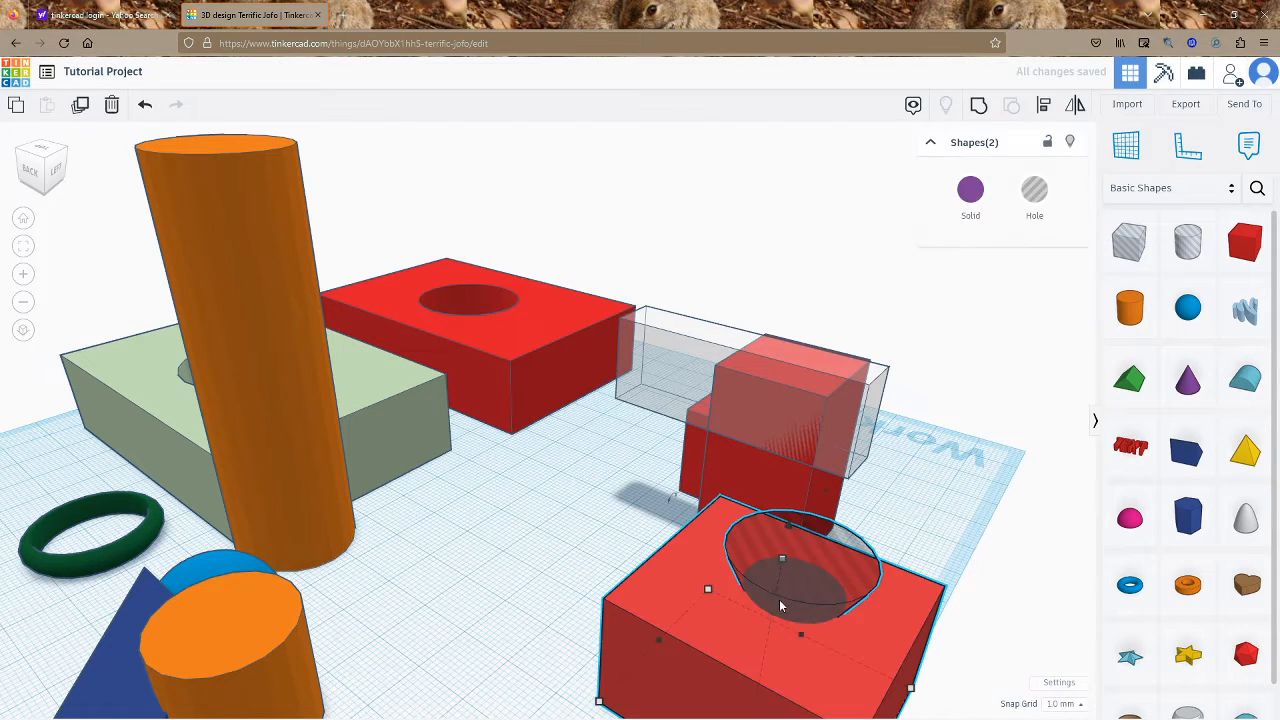
key("ctrl+g")
left_click(963, 529)
right_click_drag(950, 537, 838, 550)
Save the grouped block as a custom shape named 'funnel' in Your Creations
left_click(655, 615)
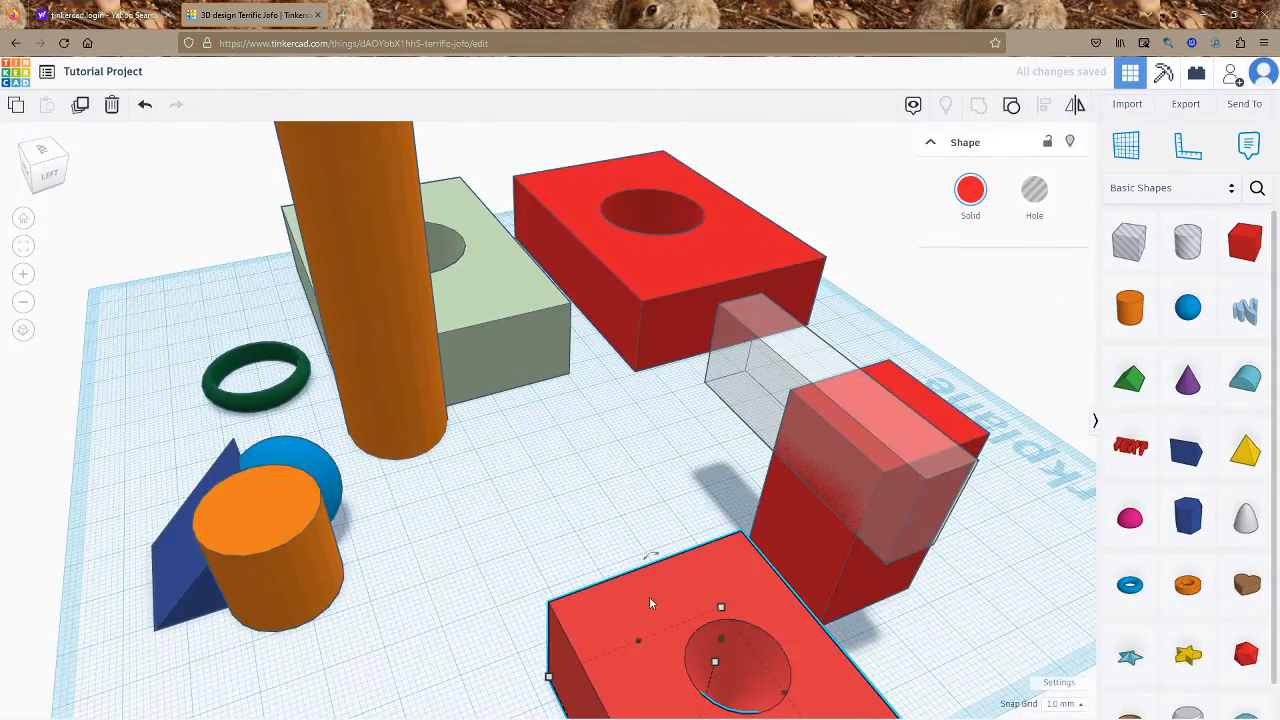
left_click(1147, 190)
left_click(1160, 176)
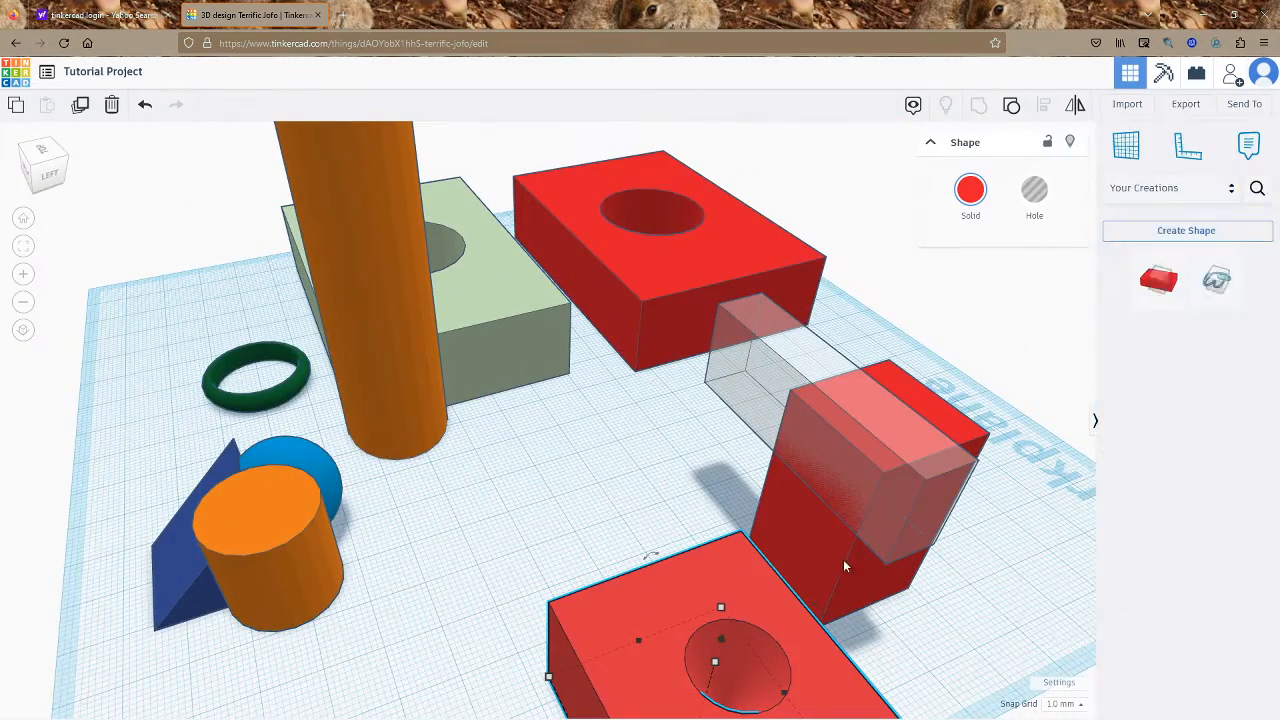
left_click(1143, 231)
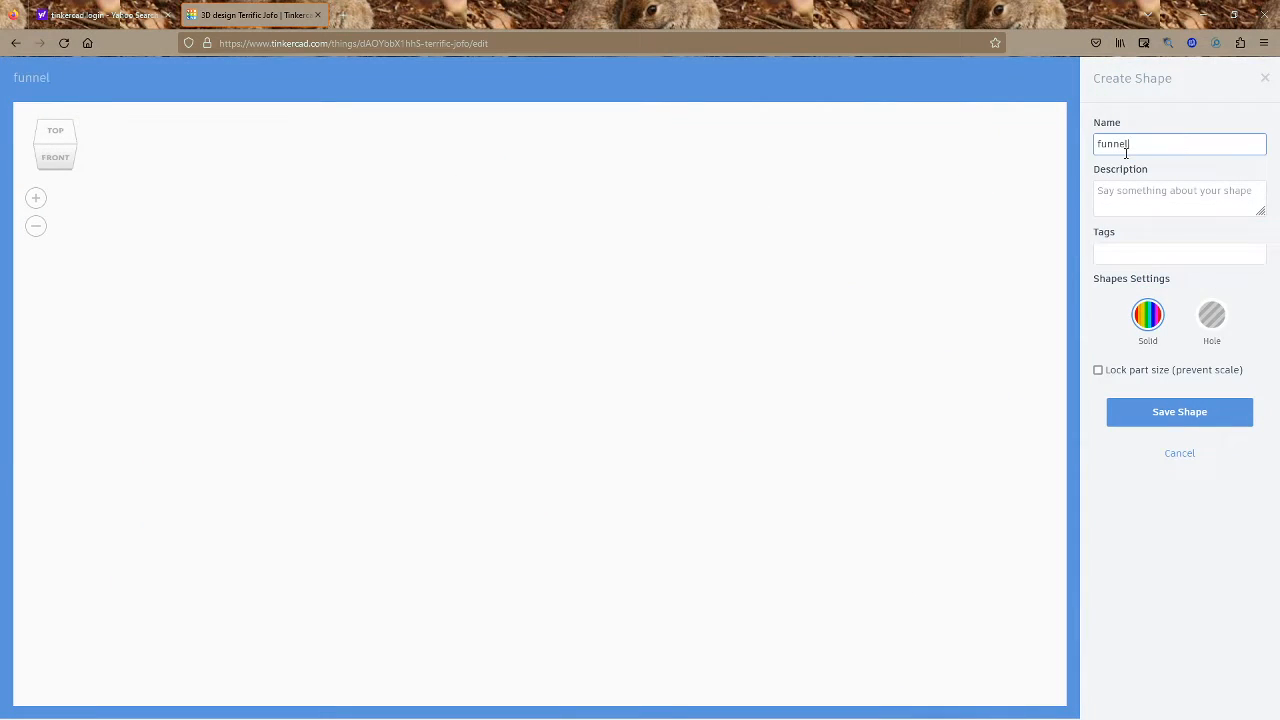
left_click(1176, 413)
left_click(652, 382)
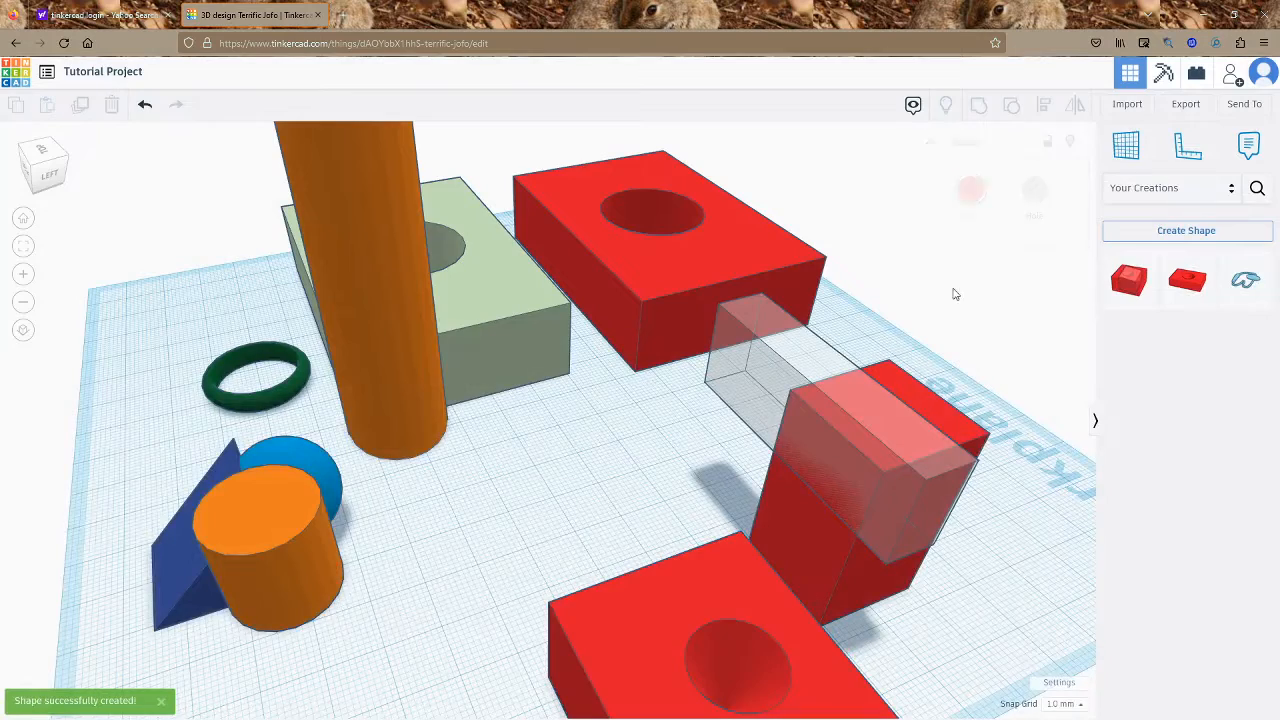
left_click(1172, 185)
Place a Scribble shape from Basic Shapes and draw a looping freehand blue stroke
left_click(1162, 240)
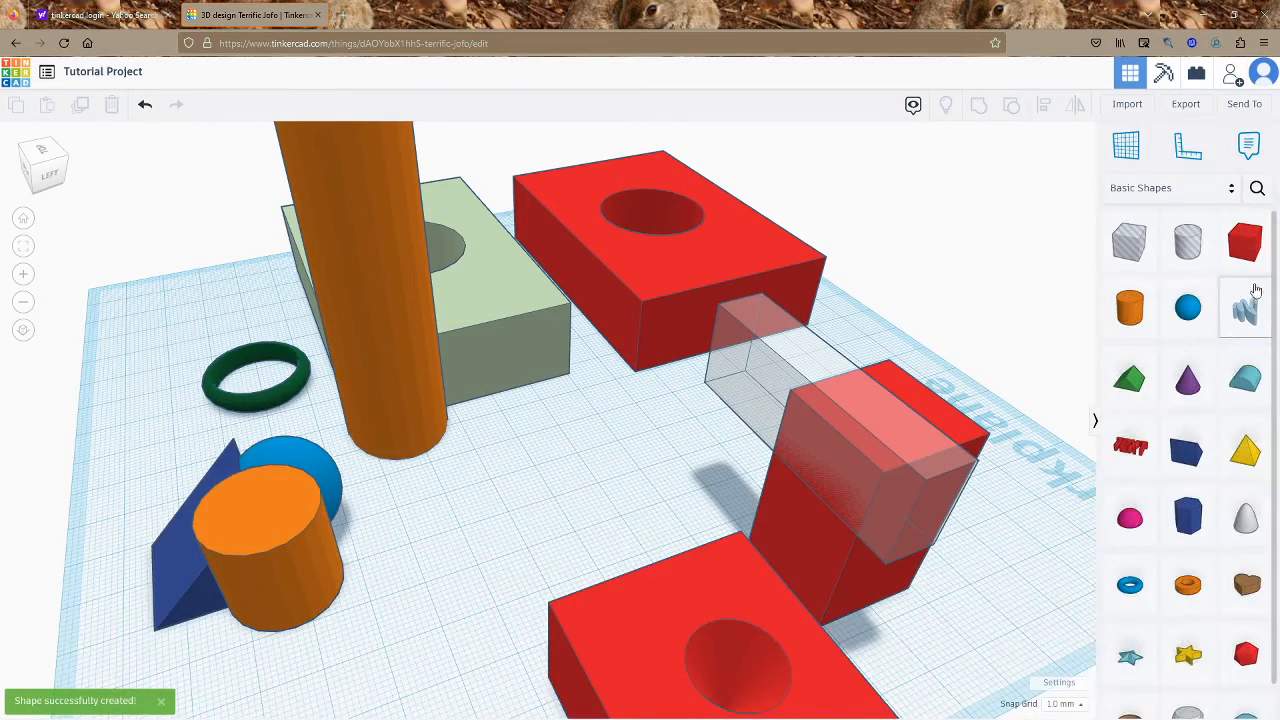
mouse_move(1256, 340)
left_mouse_down()
mouse_move(866, 523)
mouse_move(557, 486)
left_mouse_up()
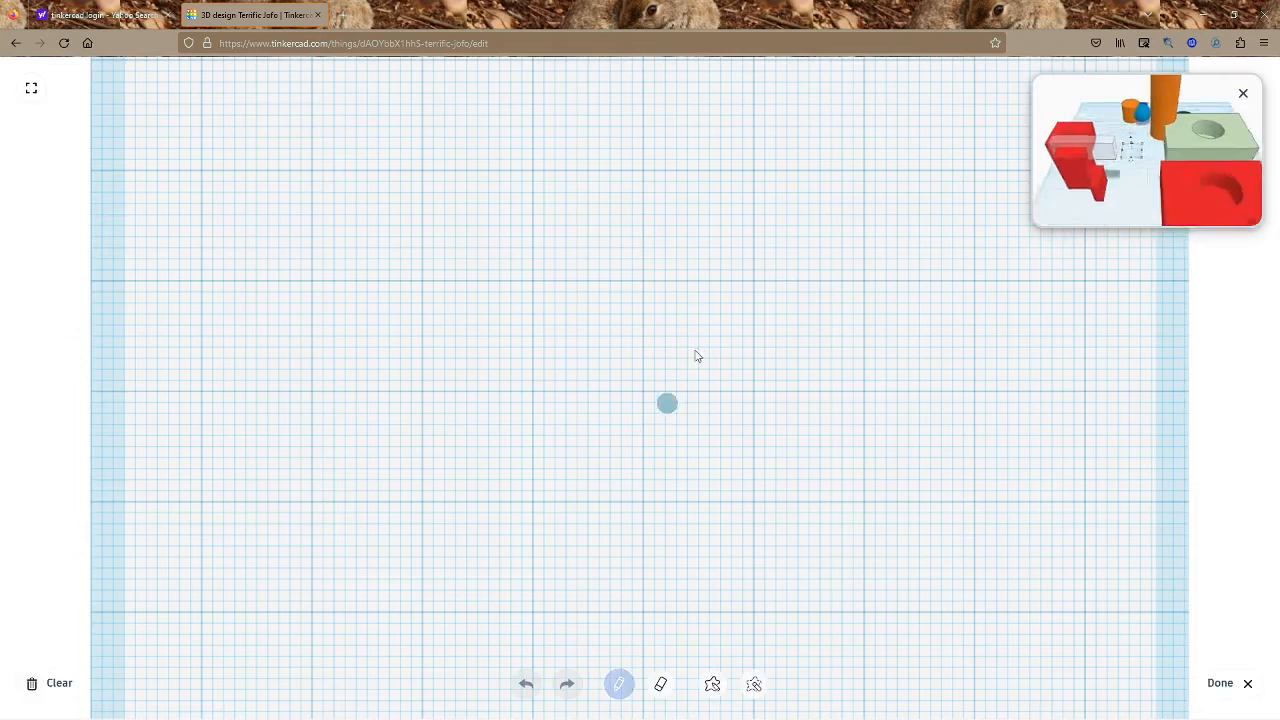
mouse_move(474, 572)
left_mouse_down()
mouse_move(463, 340)
mouse_move(731, 263)
mouse_move(549, 345)
mouse_move(618, 424)
mouse_move(662, 366)
mouse_move(670, 626)
left_mouse_up()
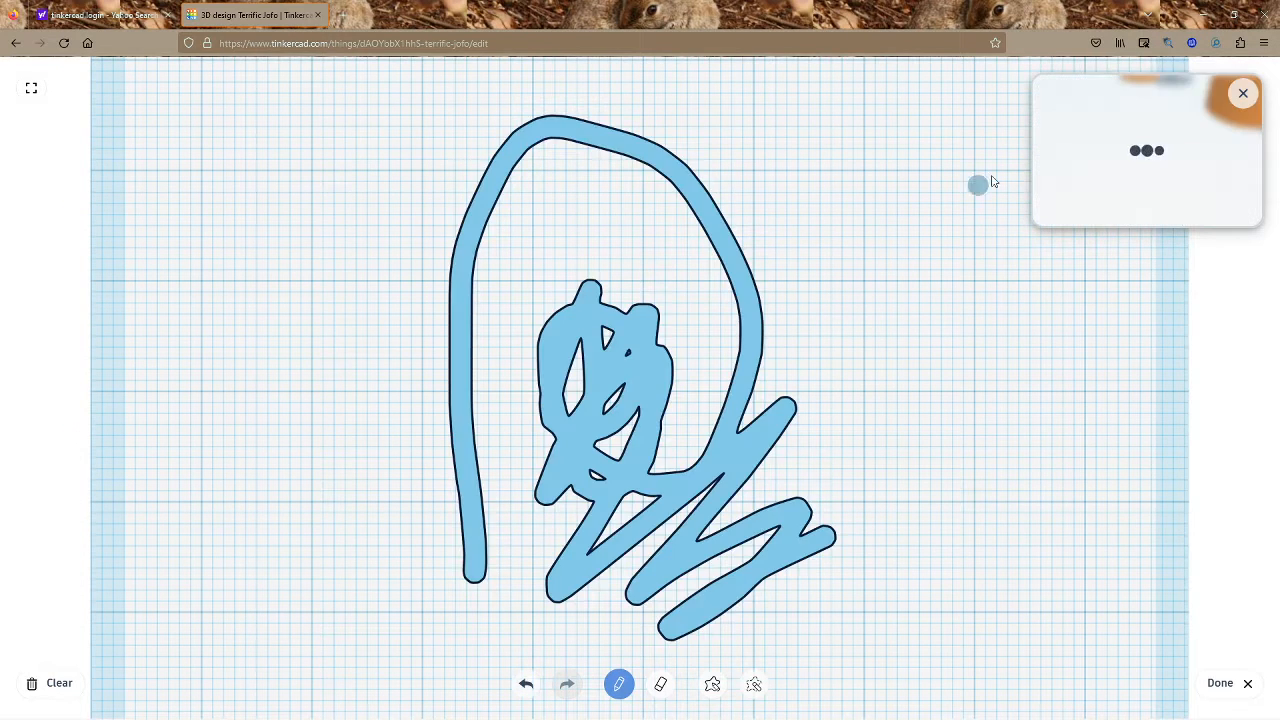
left_click(1188, 92)
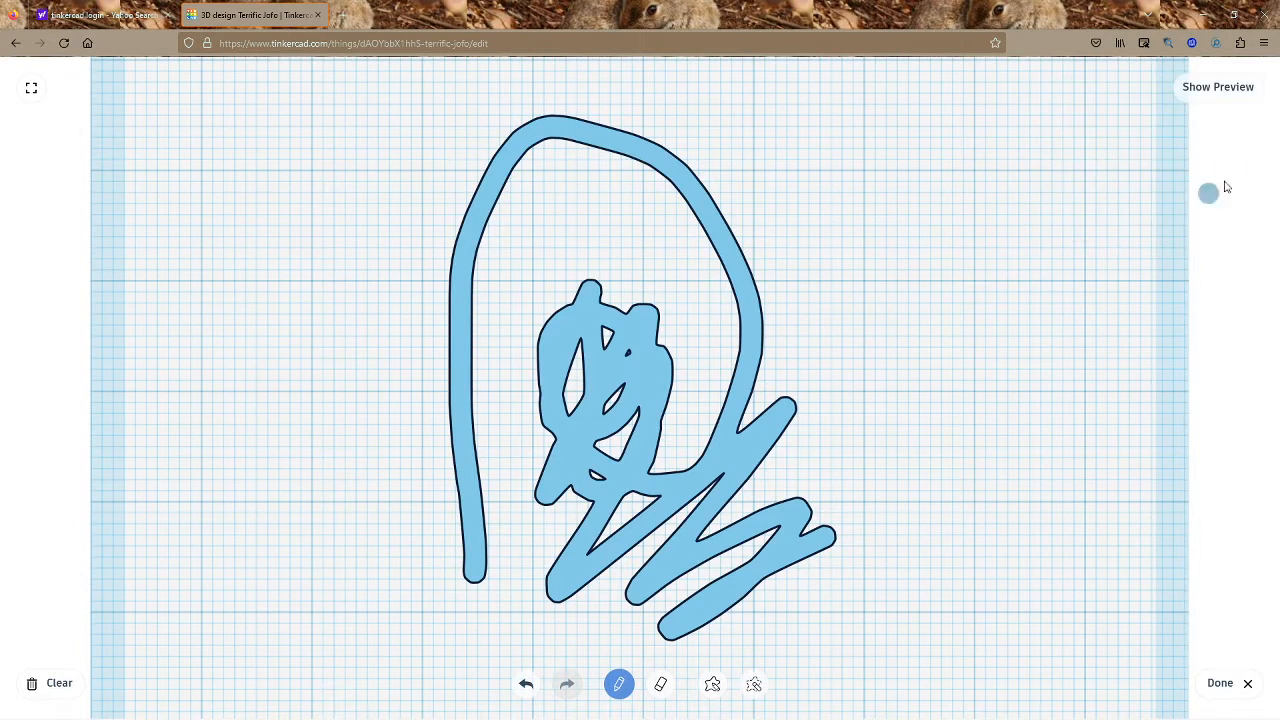
left_click(1219, 87)
left_click(1220, 683)
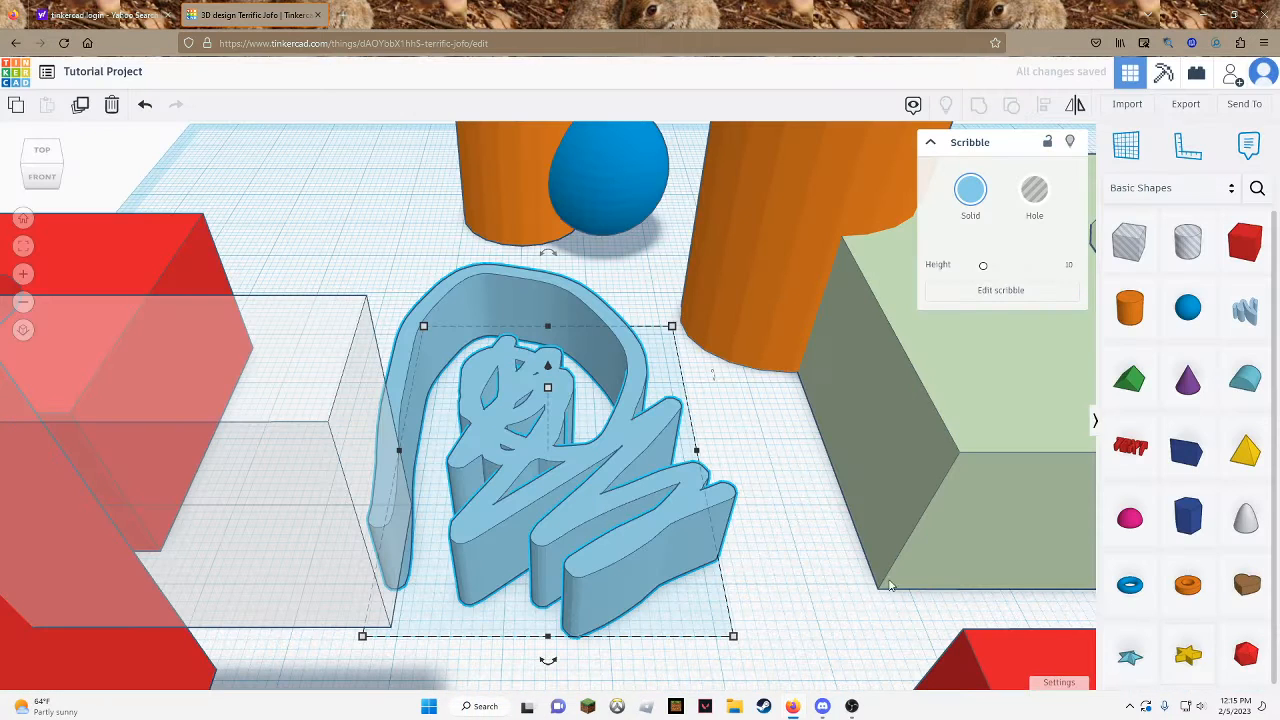
Save the blue scribble as a custom shape in Your Creations
left_click(1158, 188)
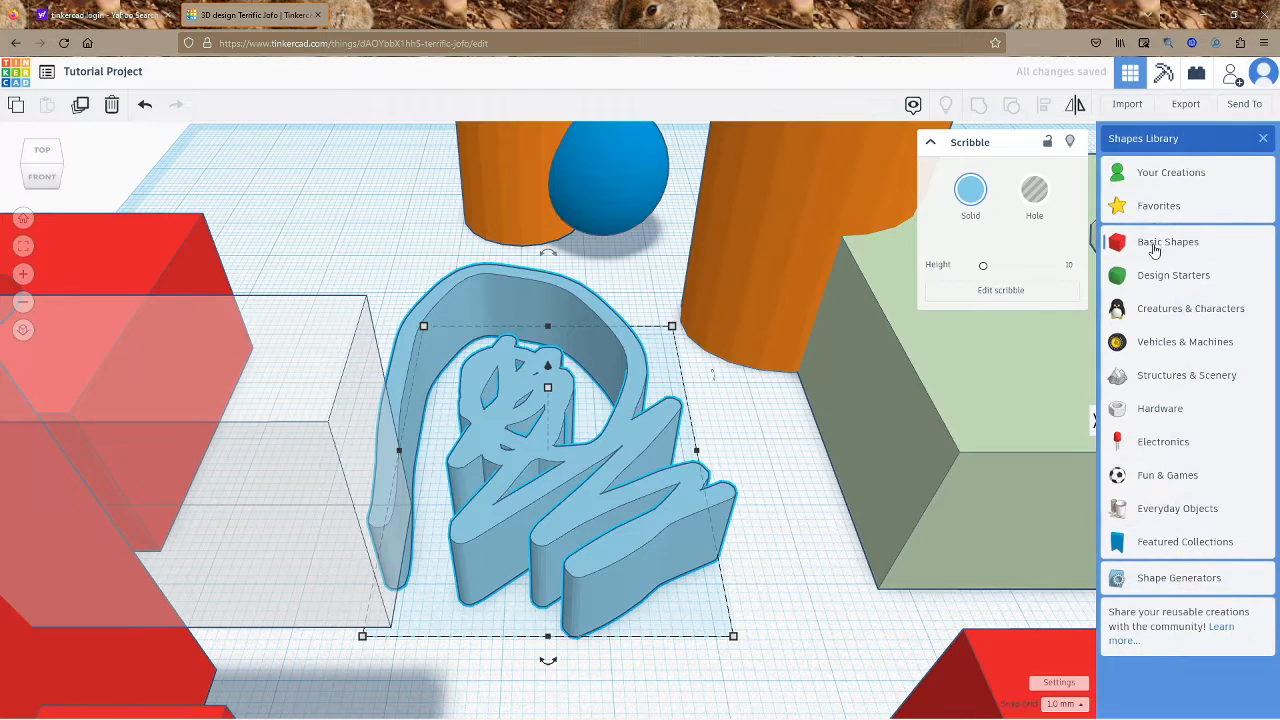
left_click(1149, 186)
left_click(1205, 232)
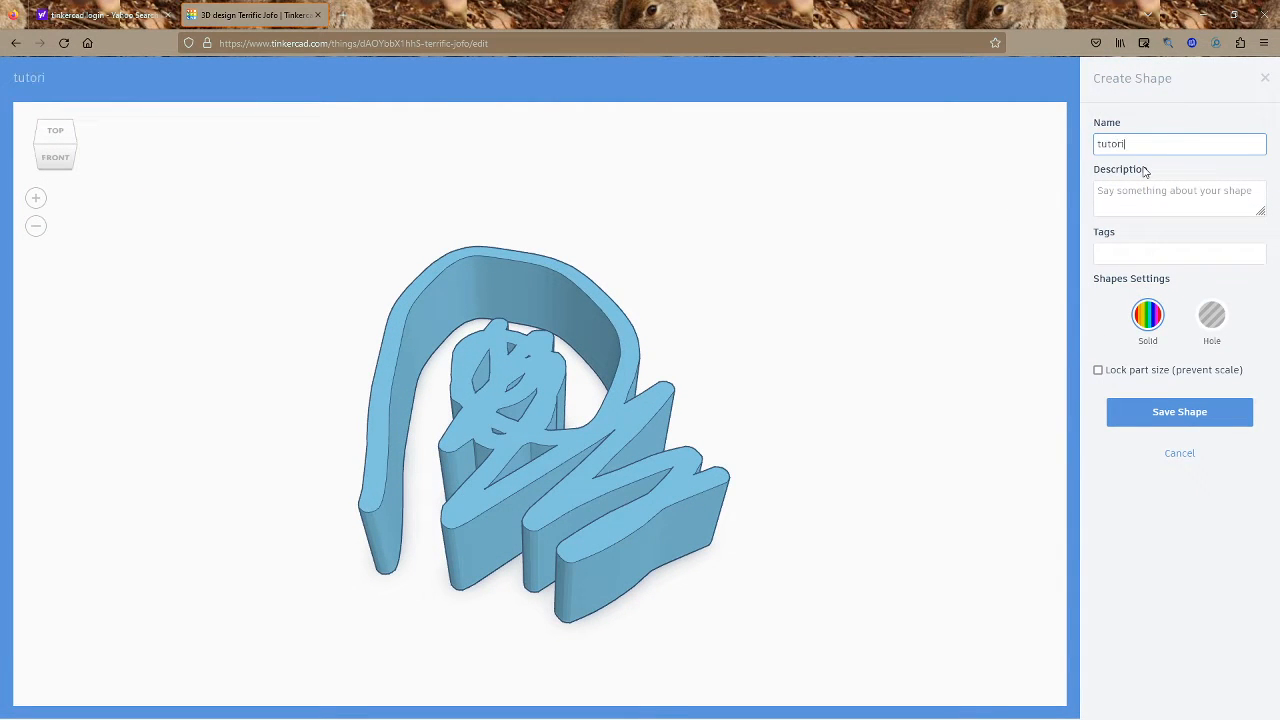
left_click(1179, 411)
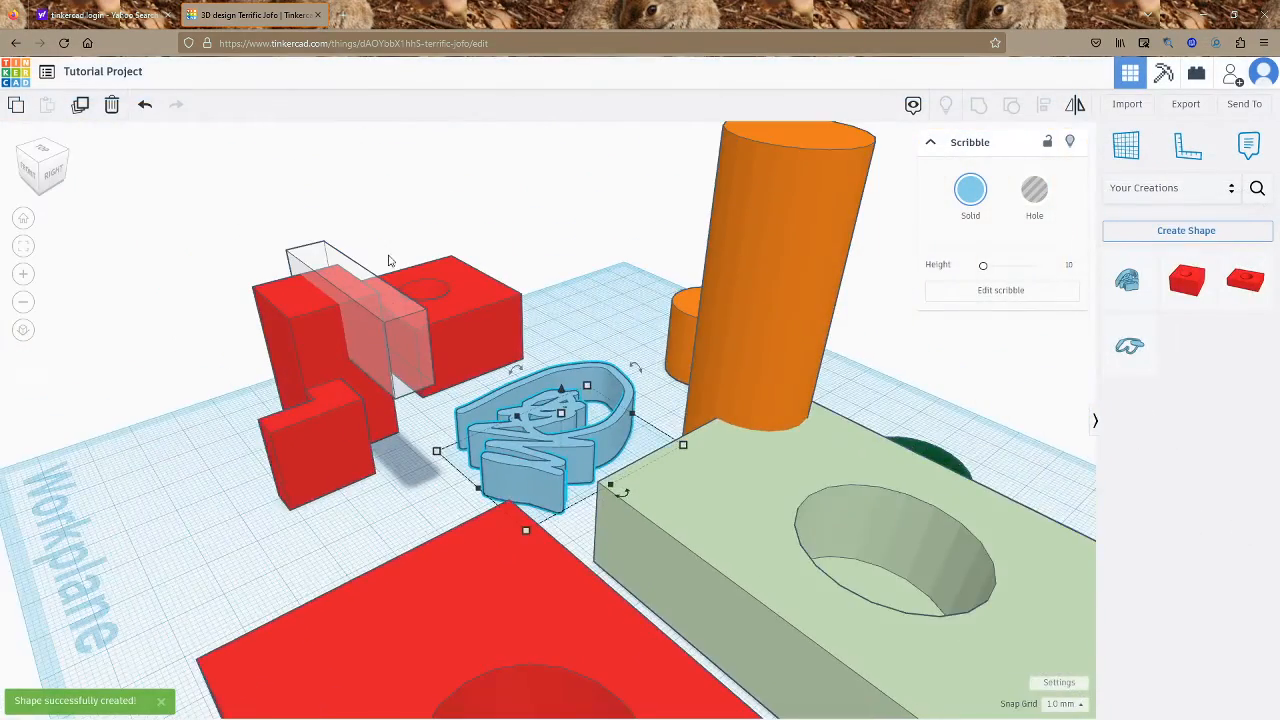
Orbit to a frontal view of the scene and open the Windows Start menu
mouse_move(391, 261)
right_mouse_down()
mouse_move(470, 385)
mouse_move(588, 455)
right_mouse_up()
scroll(586, 453, "down", 3)
scroll(454, 430, "up", 2)
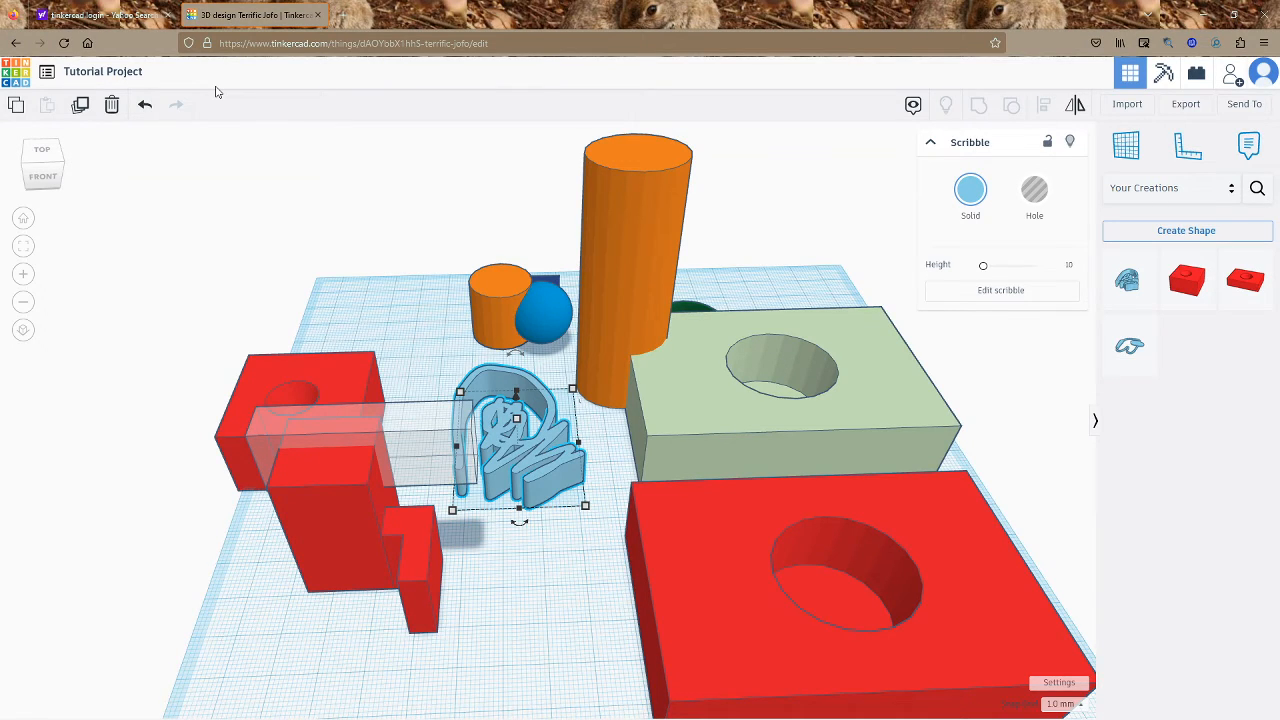
key("super")
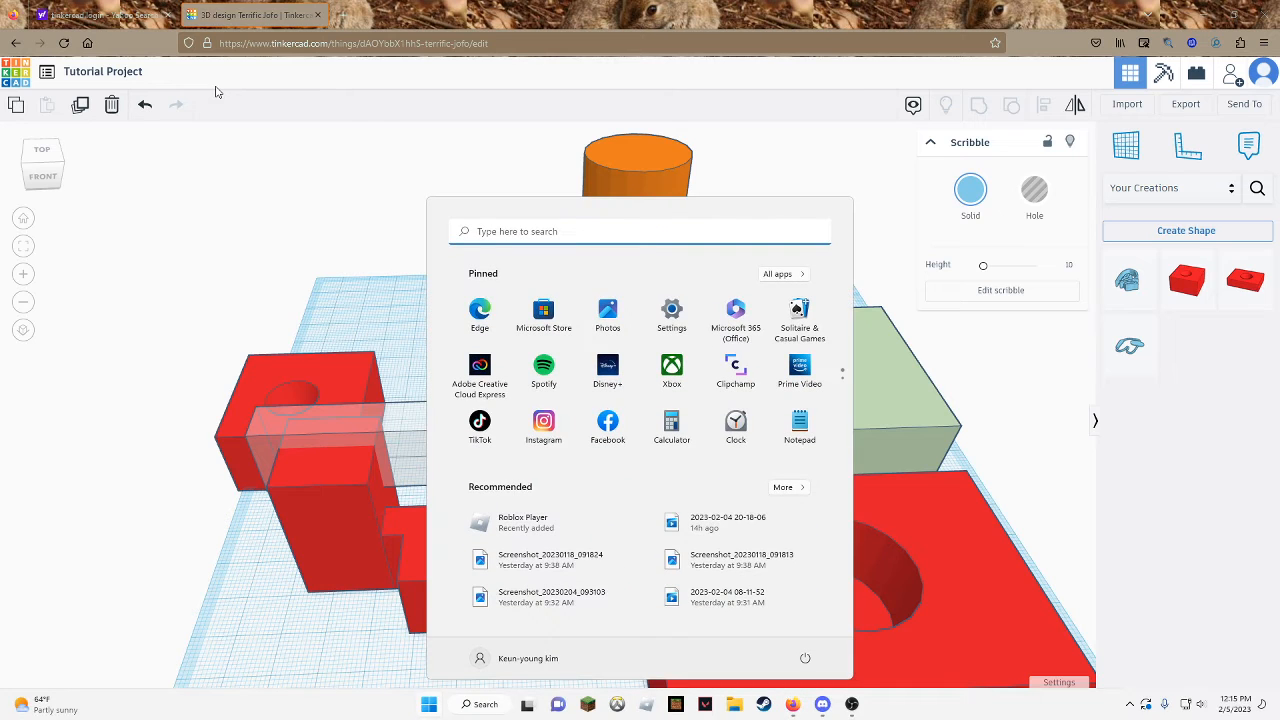